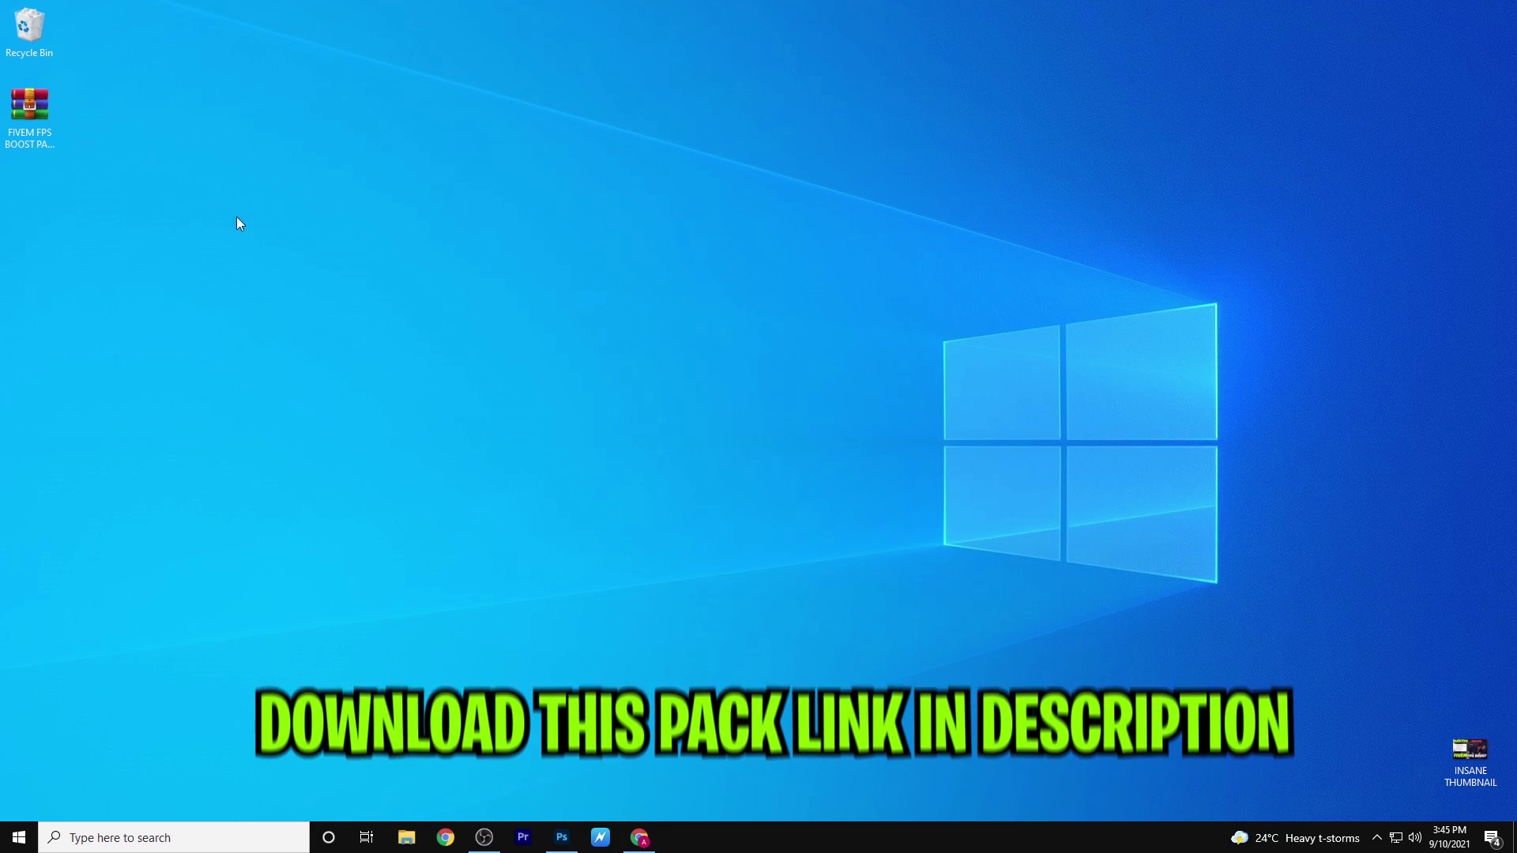
Switch to Chrome and open the "FiveM (GTA V) - How To Boost FPS In 2021" post from the GTA 5 section of the FreeSums site.
{"action": "left_click_drag", "start_coordinate": [46, 125], "coordinate": [767, 130]}
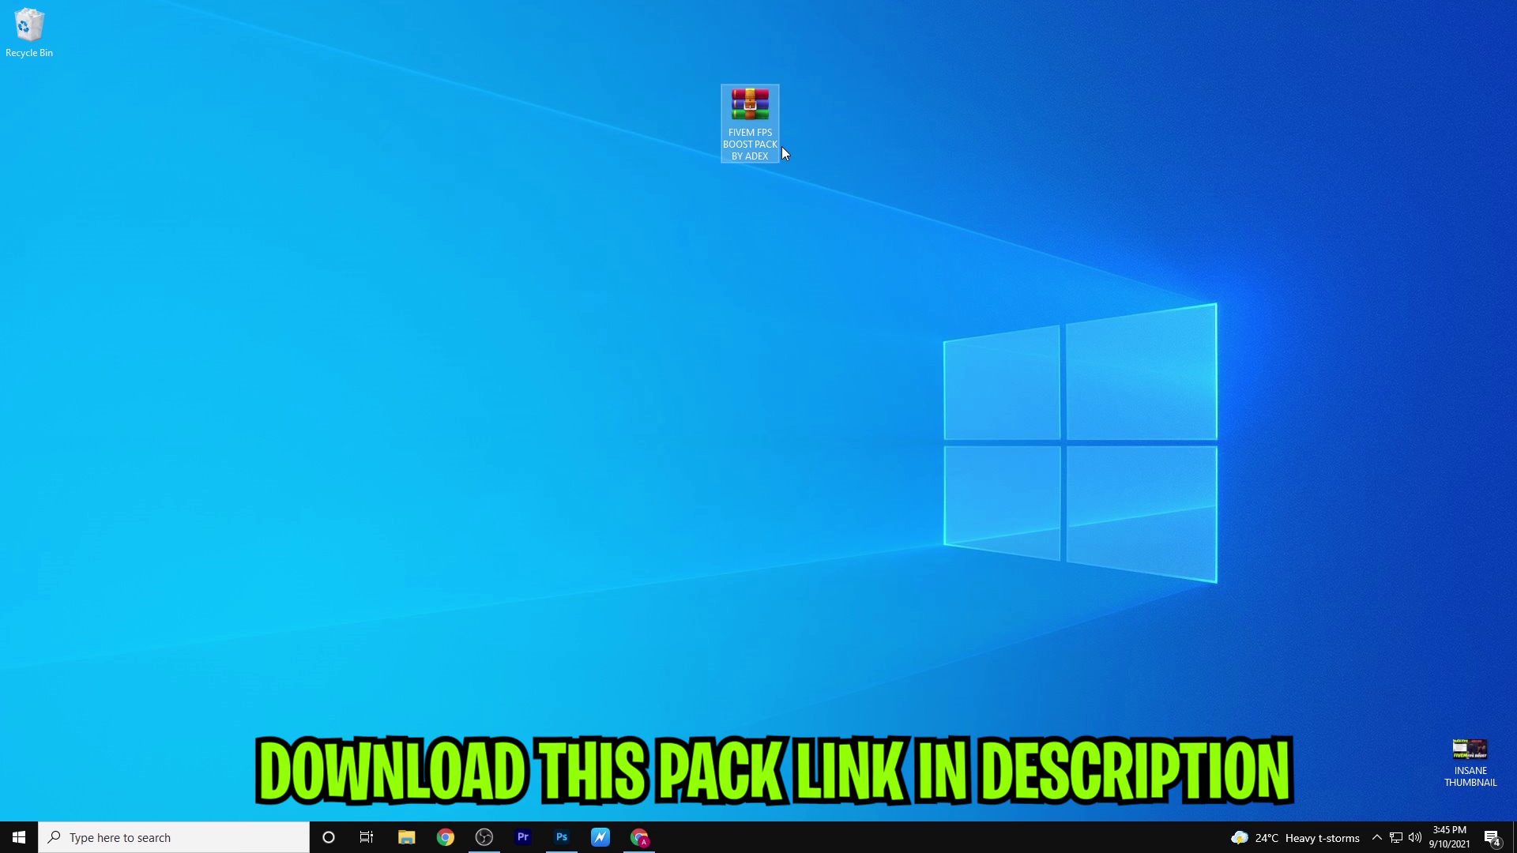
{"action": "left_click", "coordinate": [639, 838]}
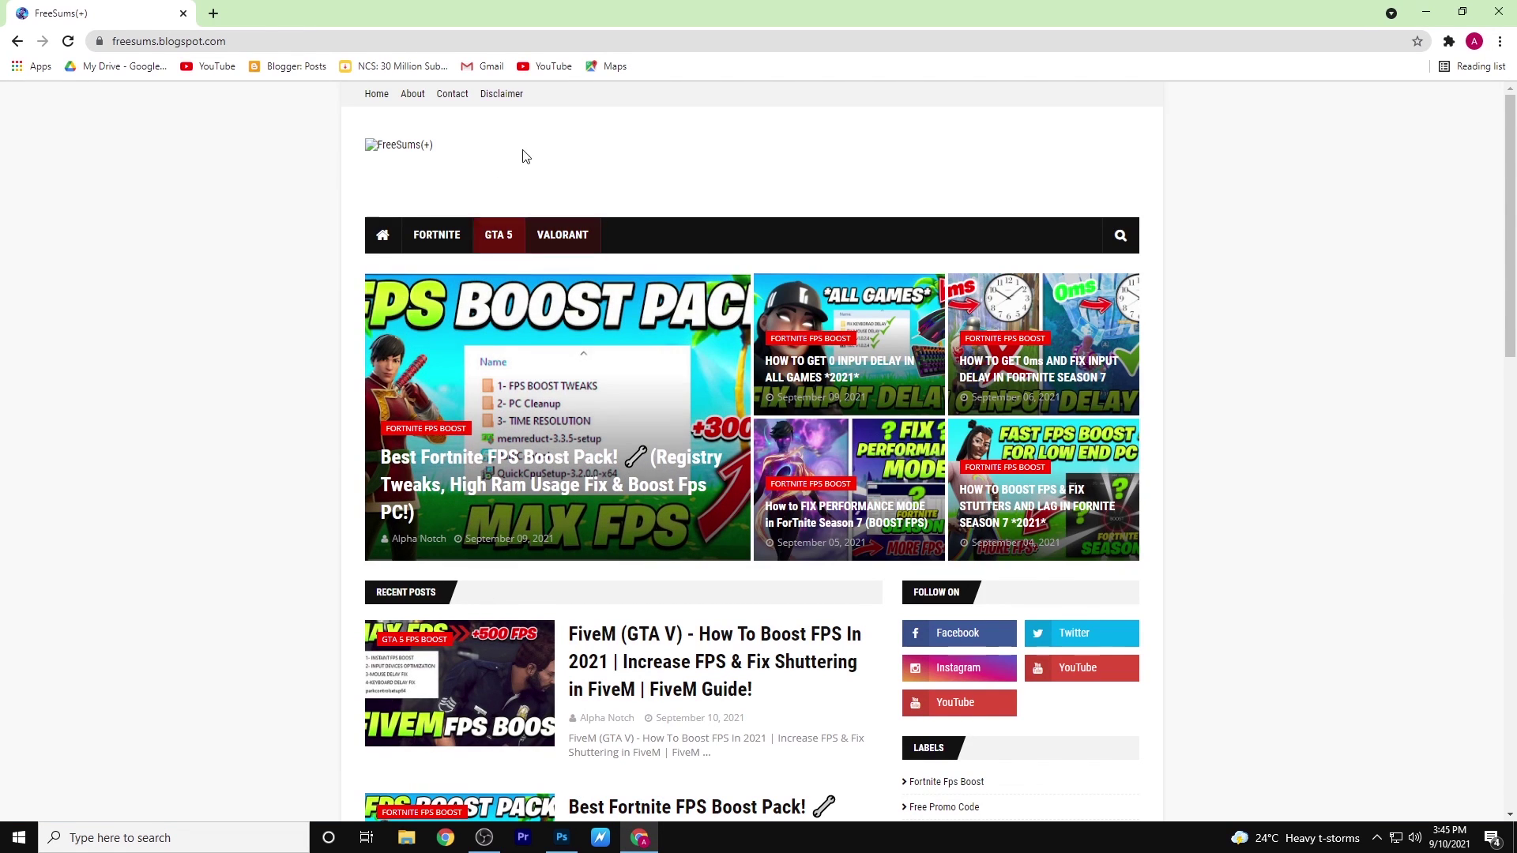
{"action": "left_click", "coordinate": [504, 239]}
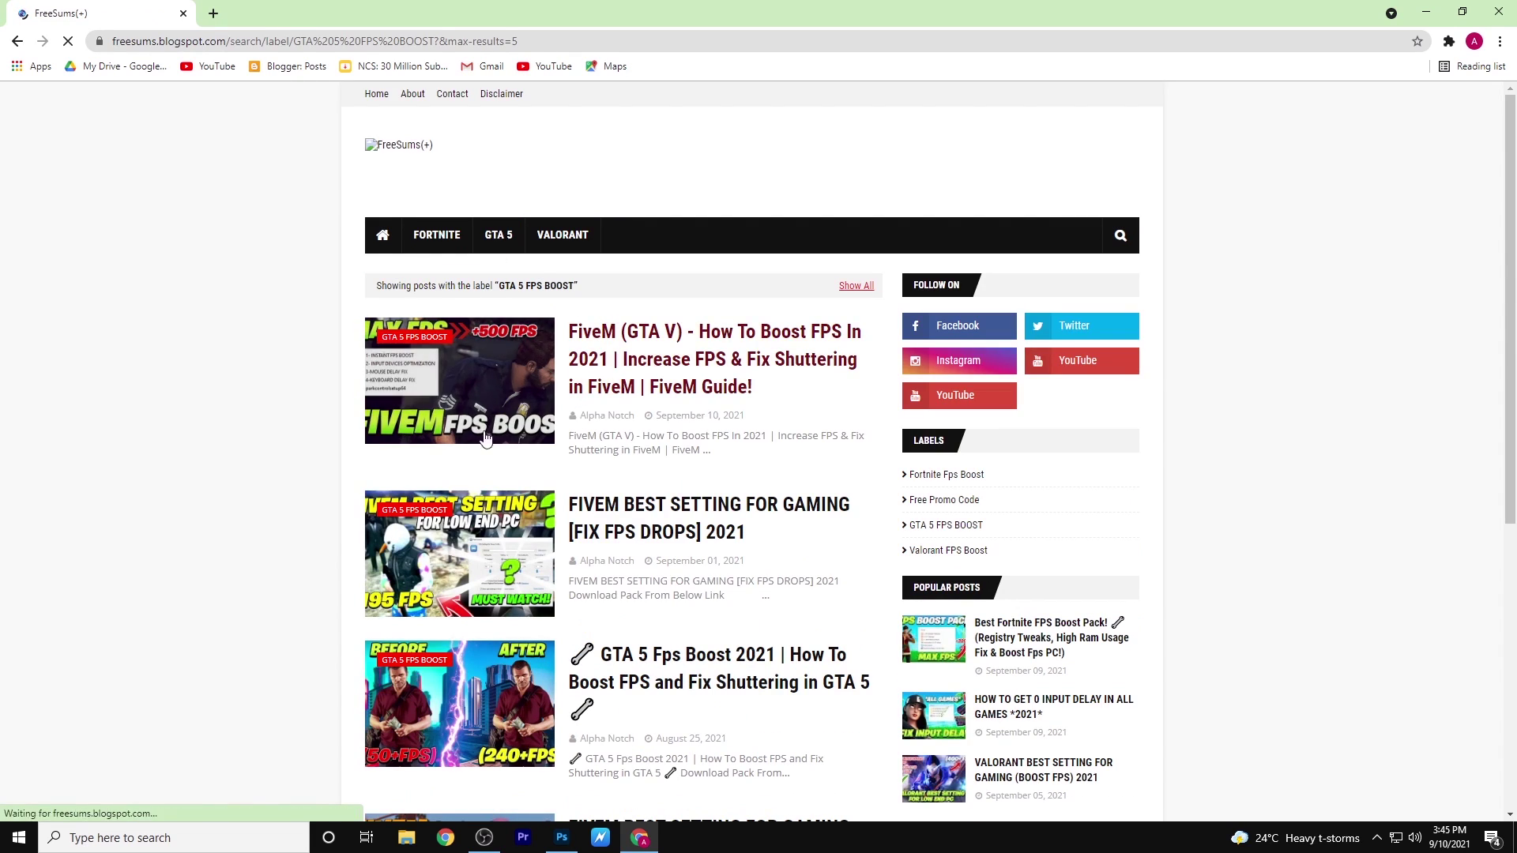
{"action": "left_click", "coordinate": [594, 382]}
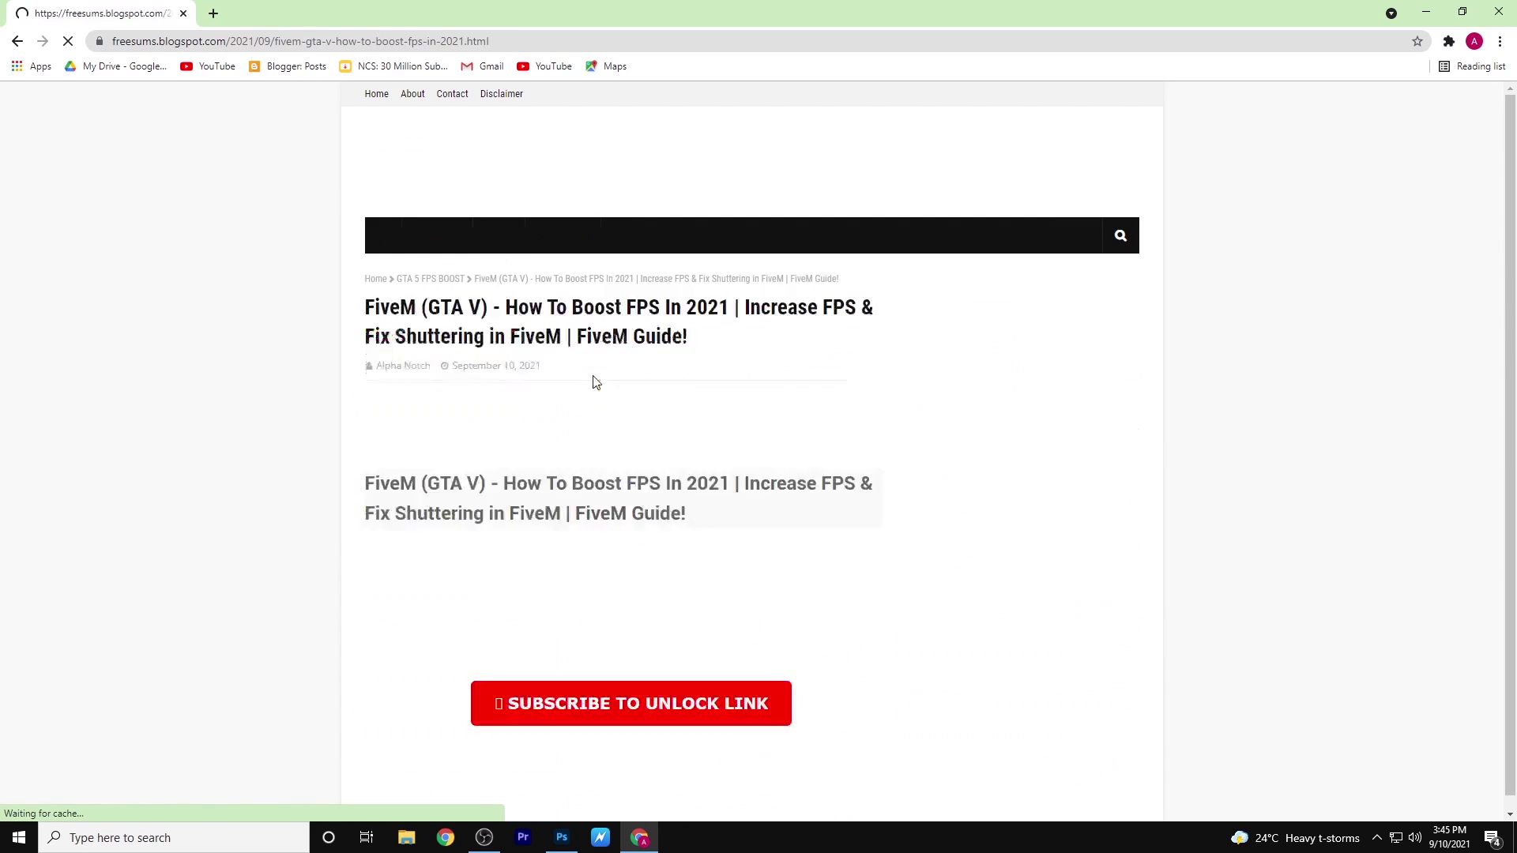
{"action": "scroll", "coordinate": [595, 383], "scroll_direction": "down", "scroll_amount": 1}
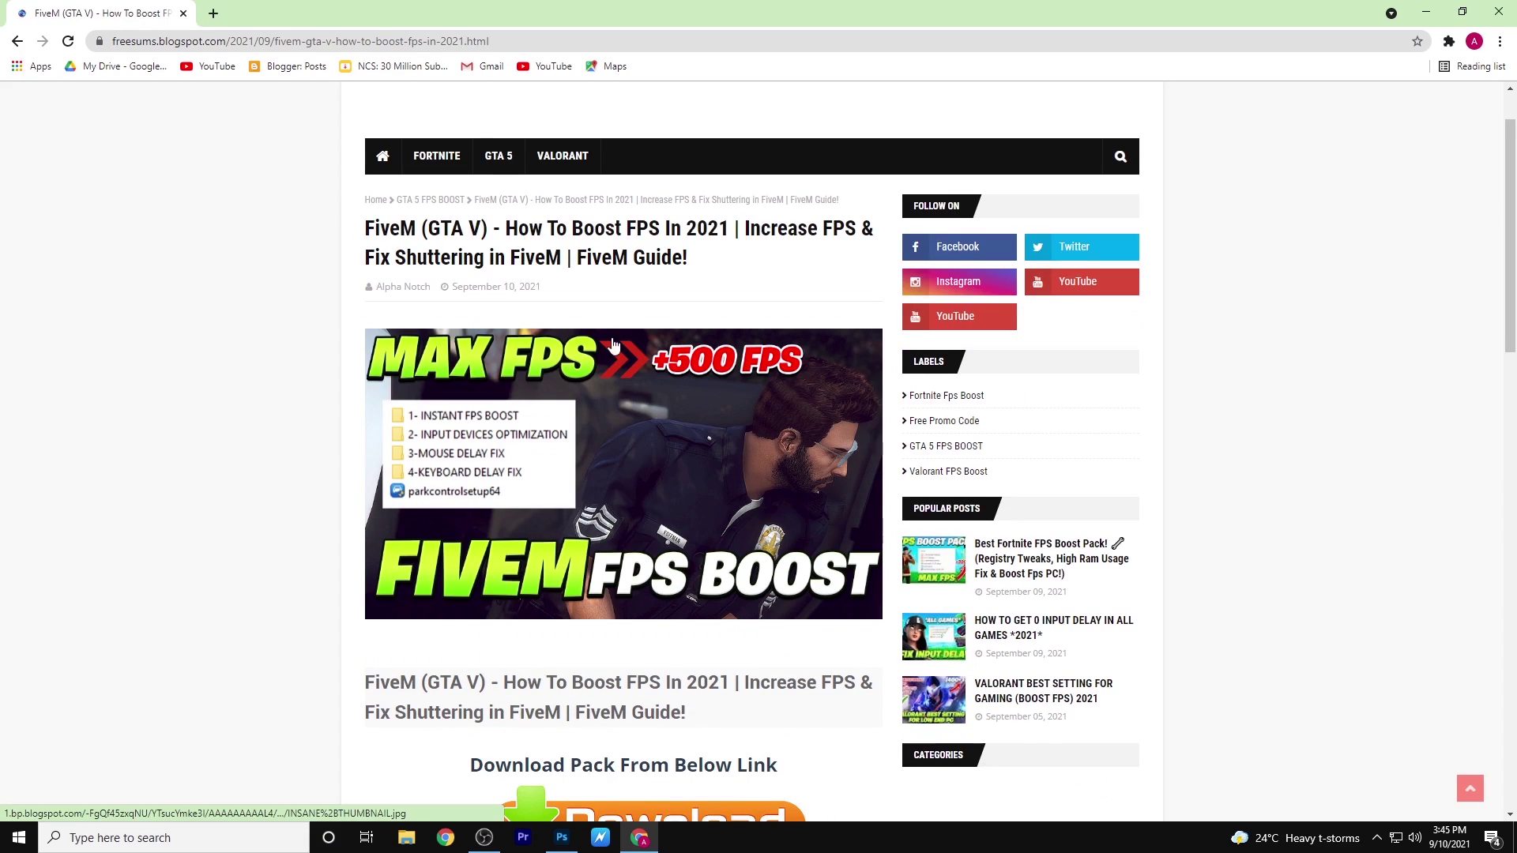
{"action": "scroll", "coordinate": [576, 432], "scroll_direction": "down", "scroll_amount": 4}
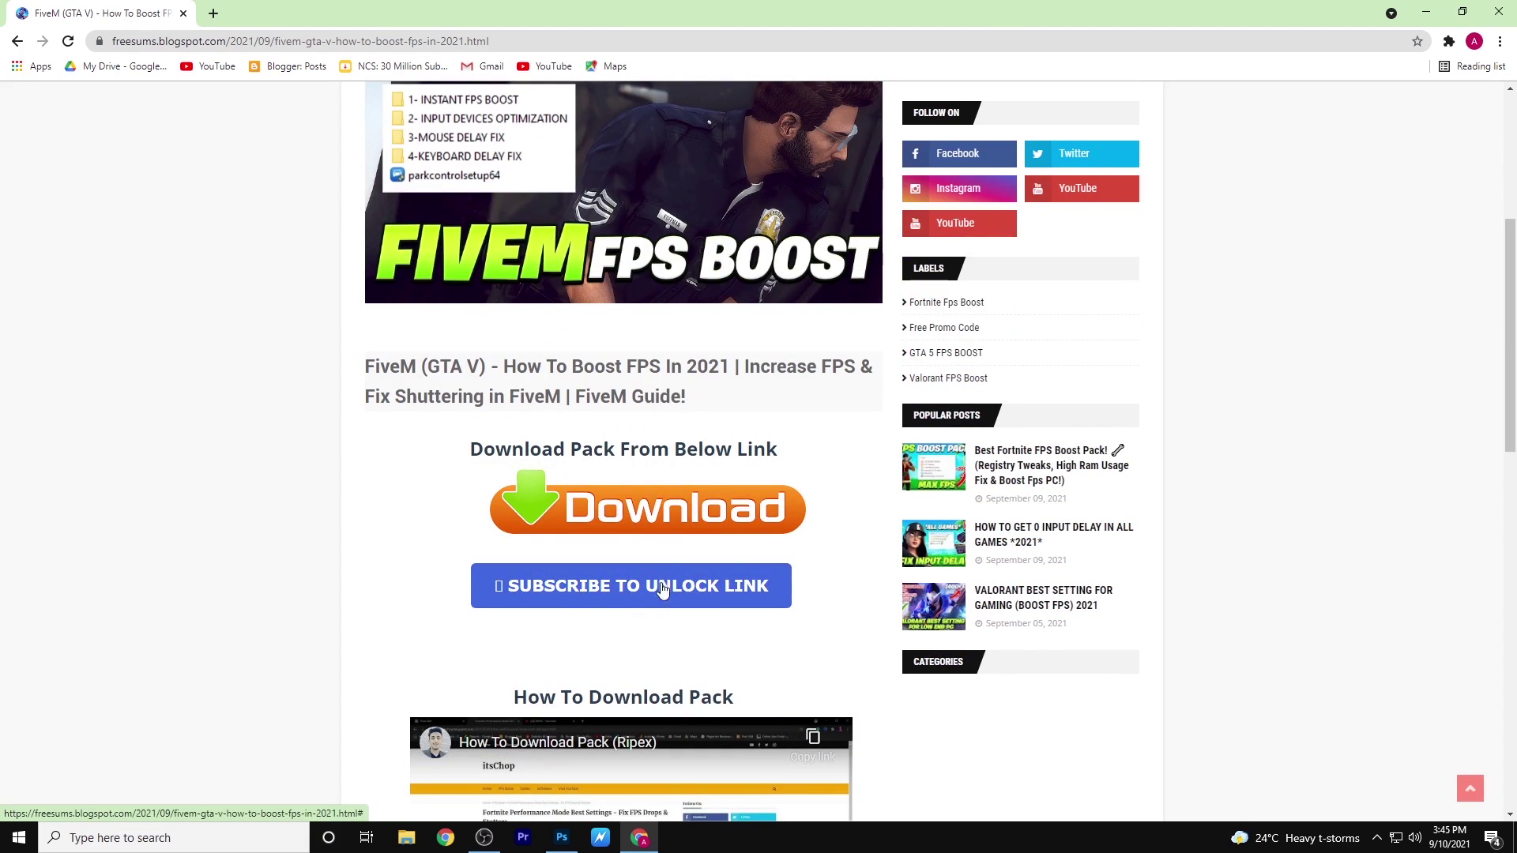
Follow the post's subscribe-to-unlock link and subscribe to the ADEX YouTube channel with all notifications turned on.
{"action": "left_click", "coordinate": [667, 588]}
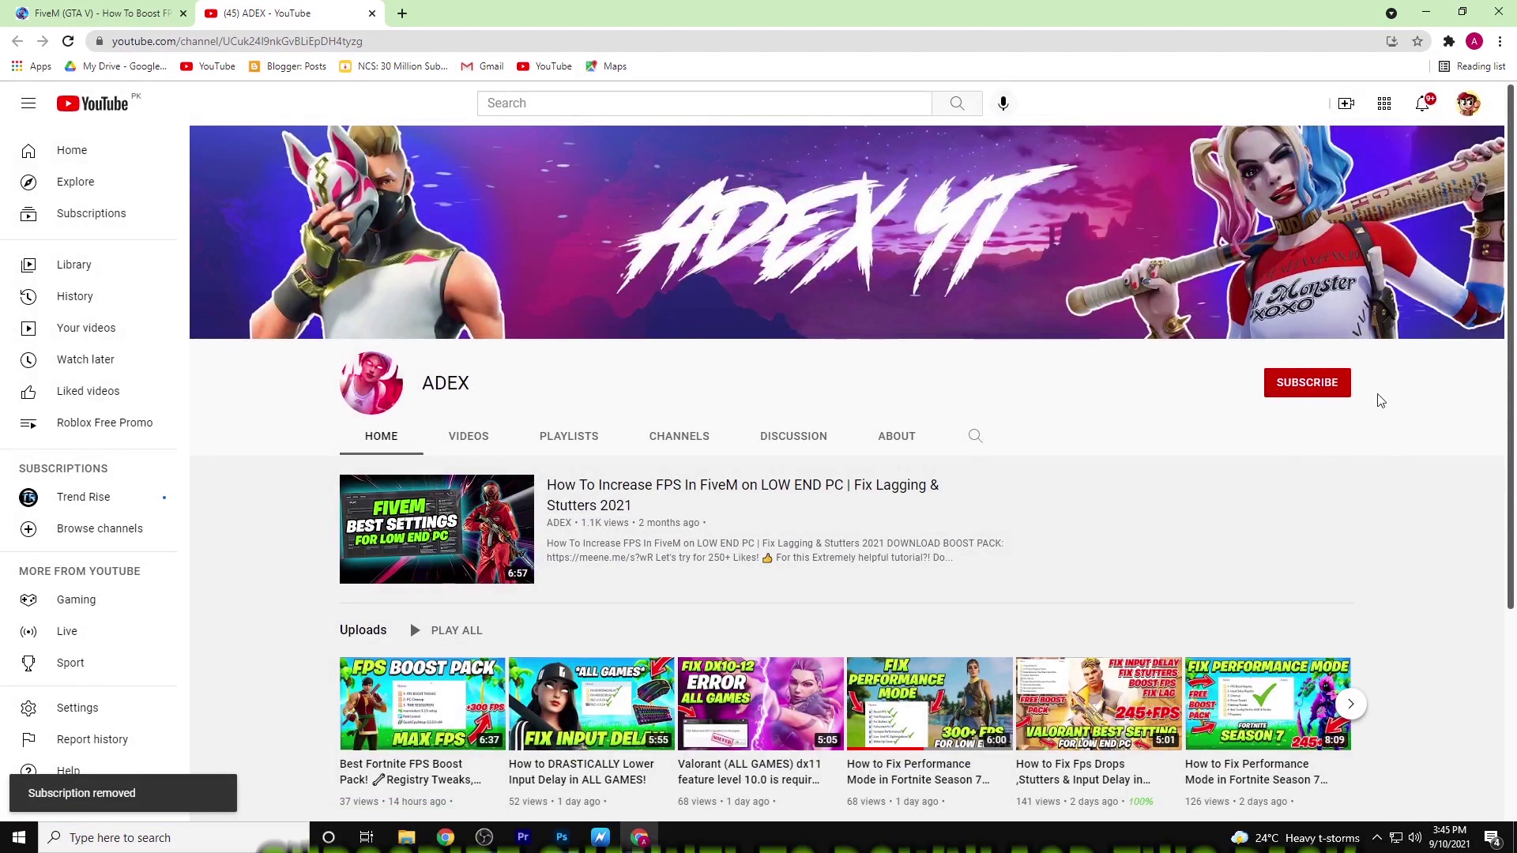
{"action": "left_click", "coordinate": [1308, 384]}
{"action": "left_click", "coordinate": [1339, 384]}
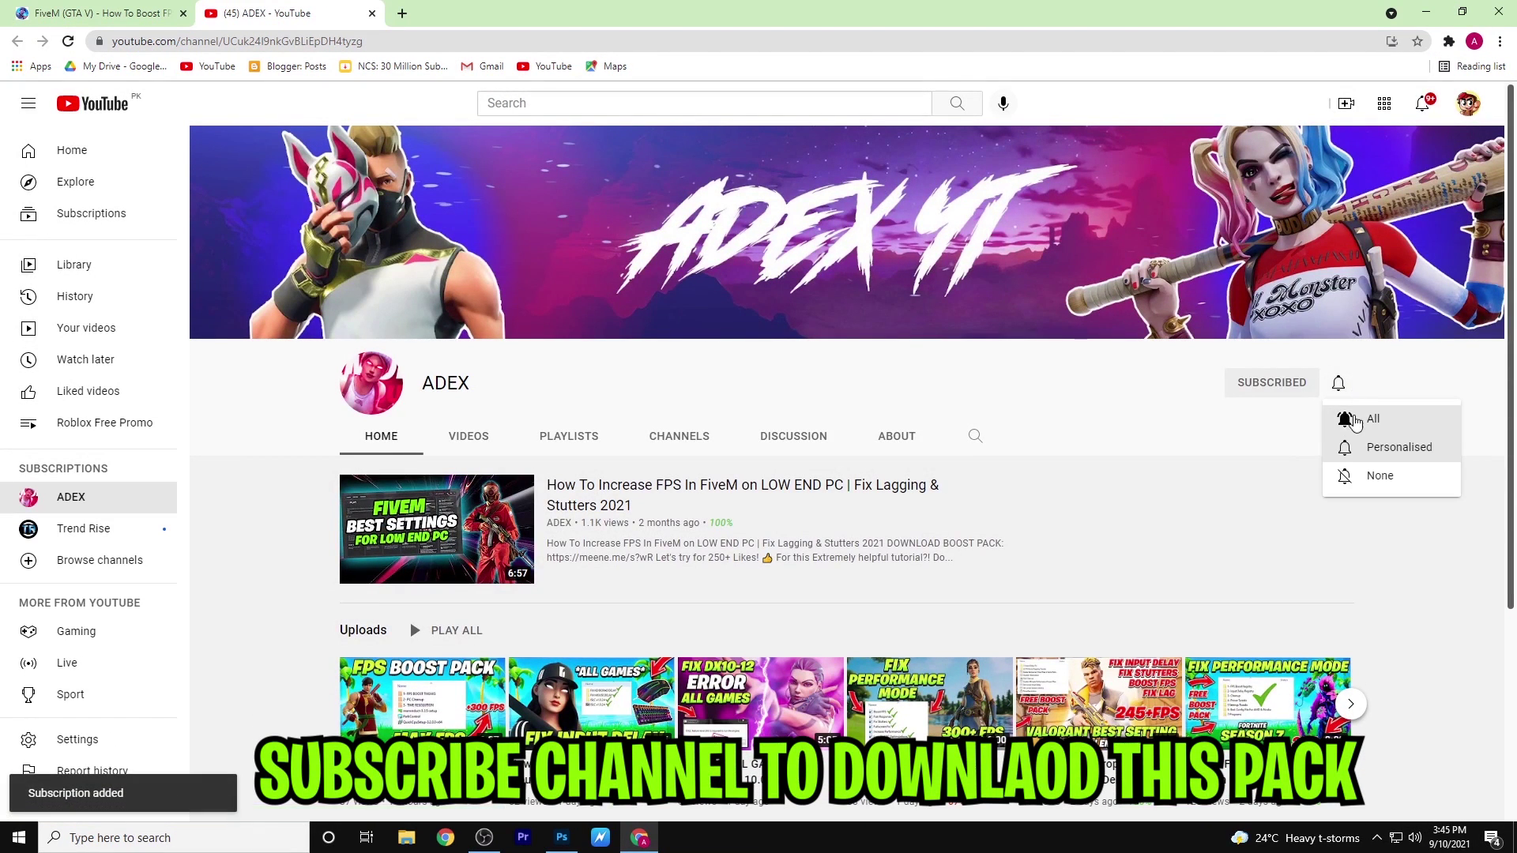
{"action": "left_click", "coordinate": [1353, 416]}
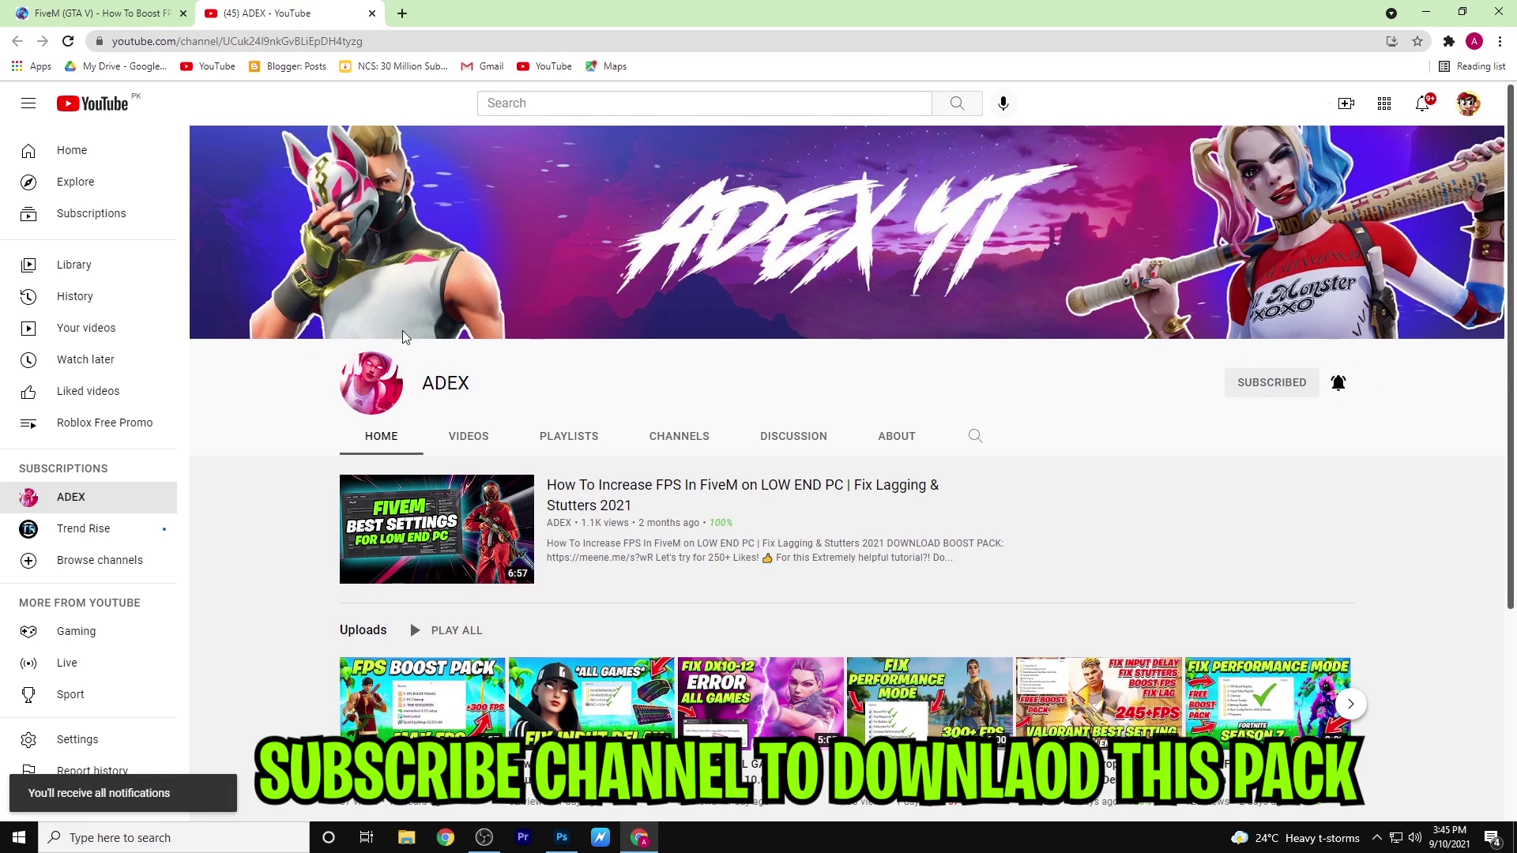
Return to the blog post and download FIVEM FPS BOOST PACK BY ADEX.rar from Google Drive through the unlocked link.
{"action": "key", "text": "ctrl+shift+Tab"}
{"action": "scroll", "coordinate": [477, 537], "scroll_direction": "down", "scroll_amount": 3}
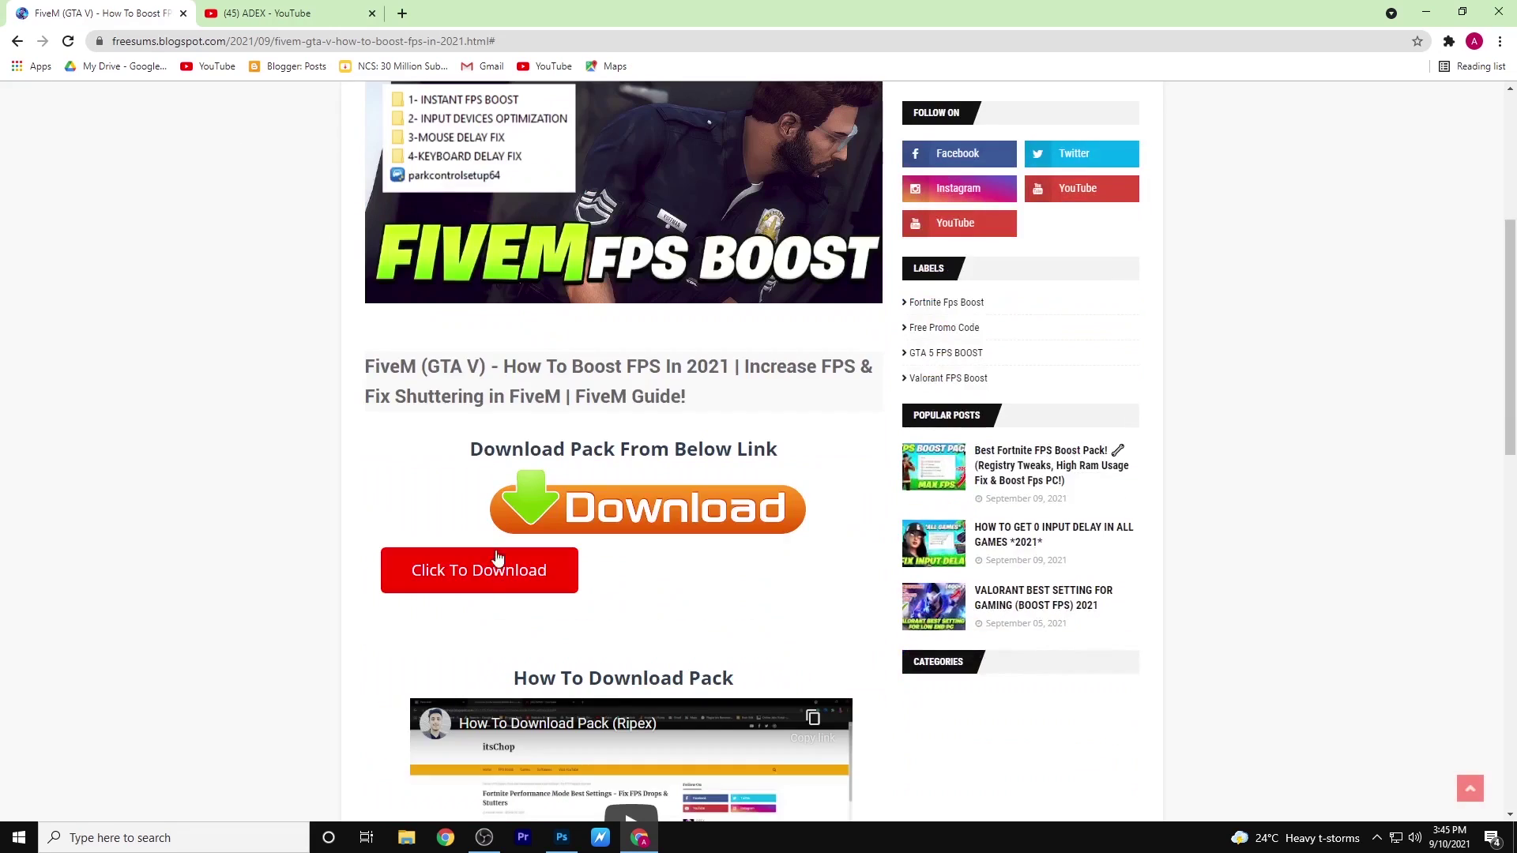
{"action": "left_click", "coordinate": [446, 571]}
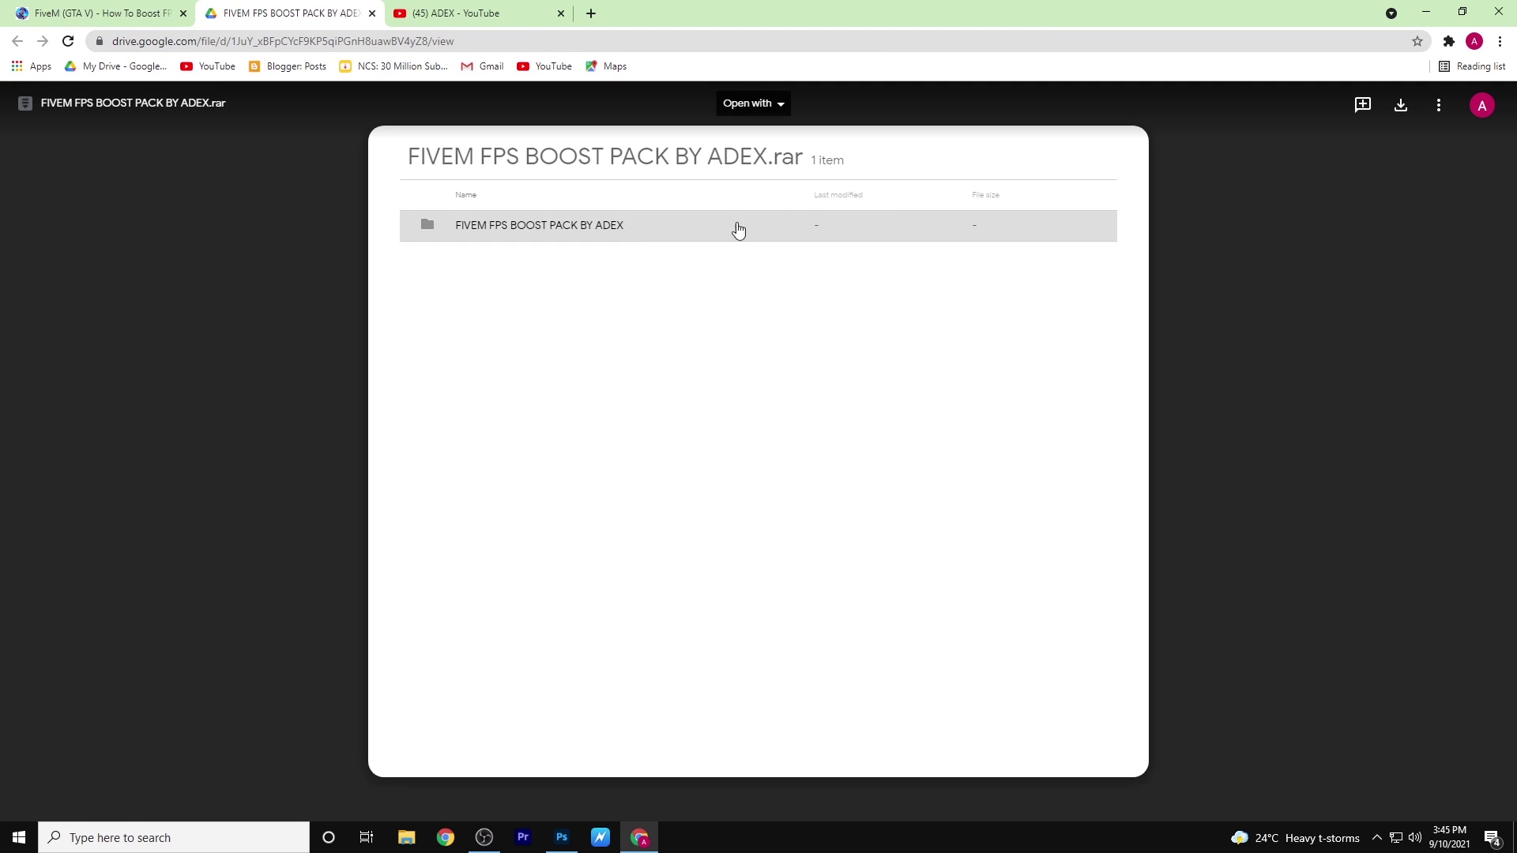
{"action": "left_click", "coordinate": [1404, 99]}
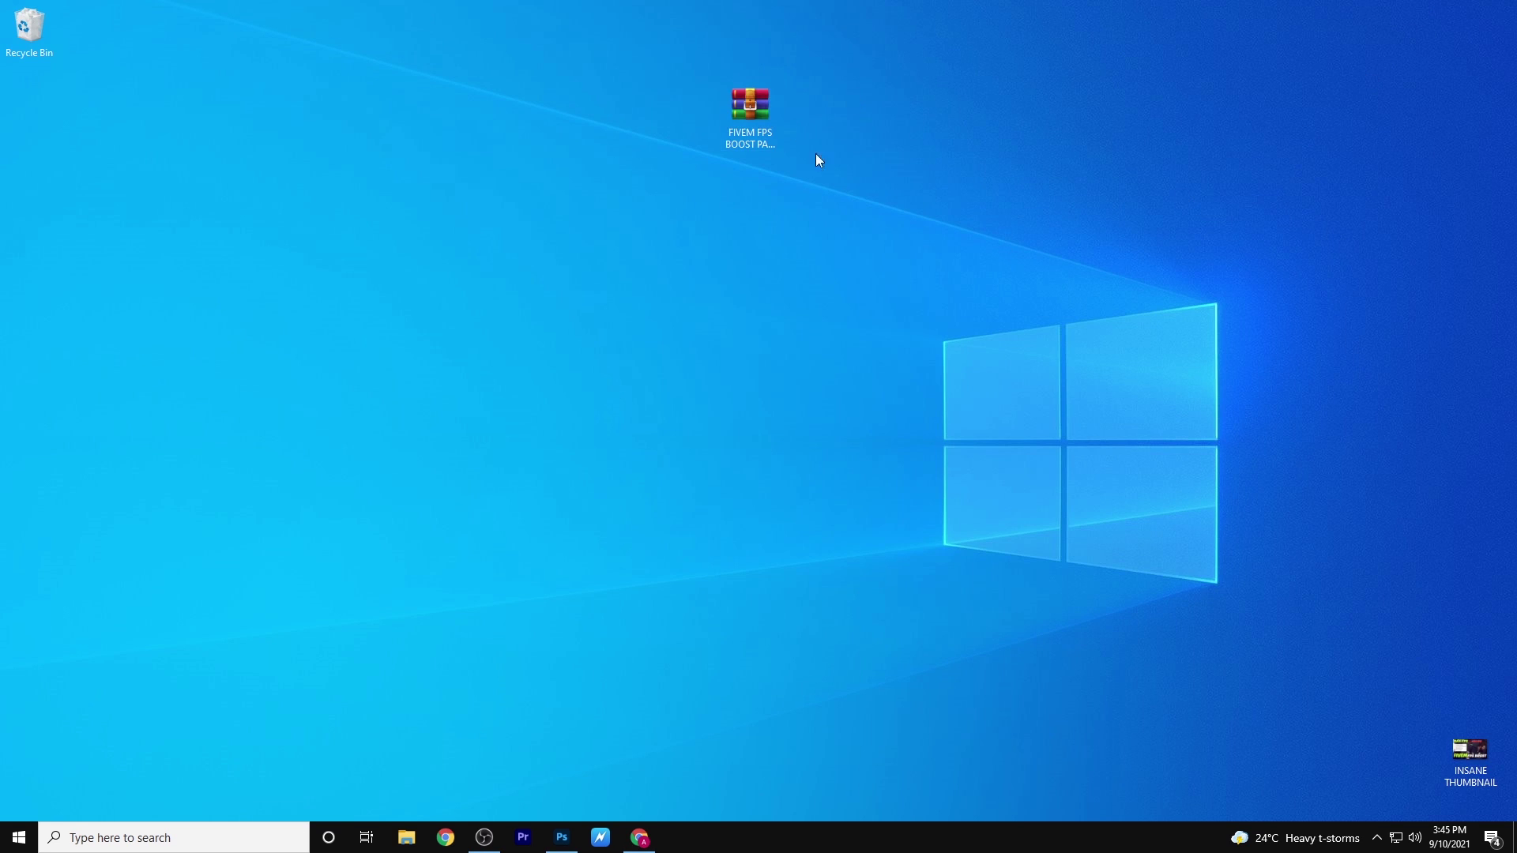
Extract the FIVEM FPS BOOST PACK BY ADEX archive onto the desktop and place the extracted folder beside it.
{"action": "right_click", "coordinate": [760, 119]}
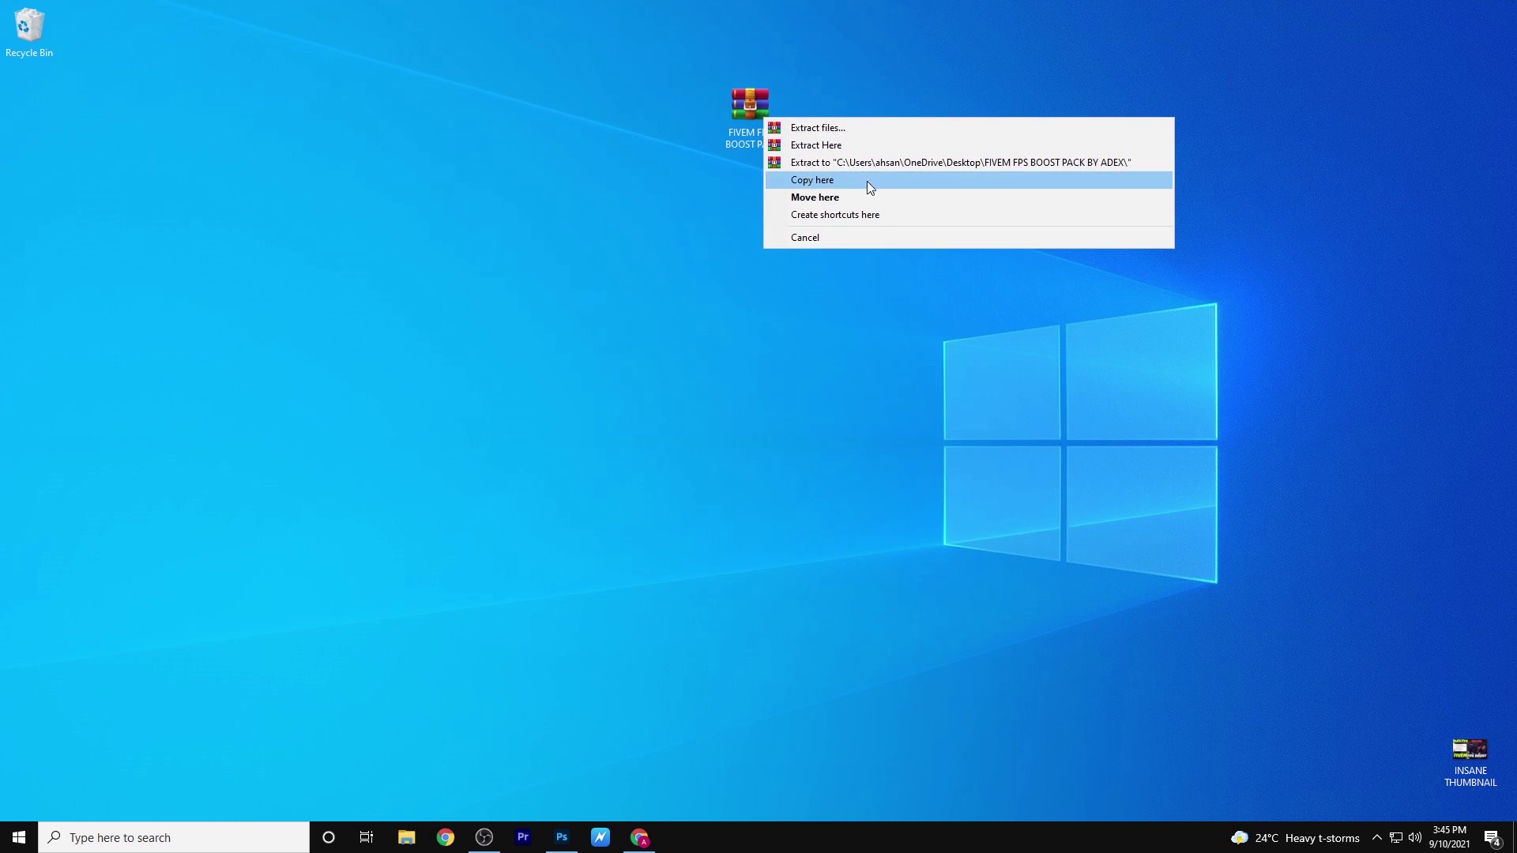
{"action": "left_click", "coordinate": [861, 146]}
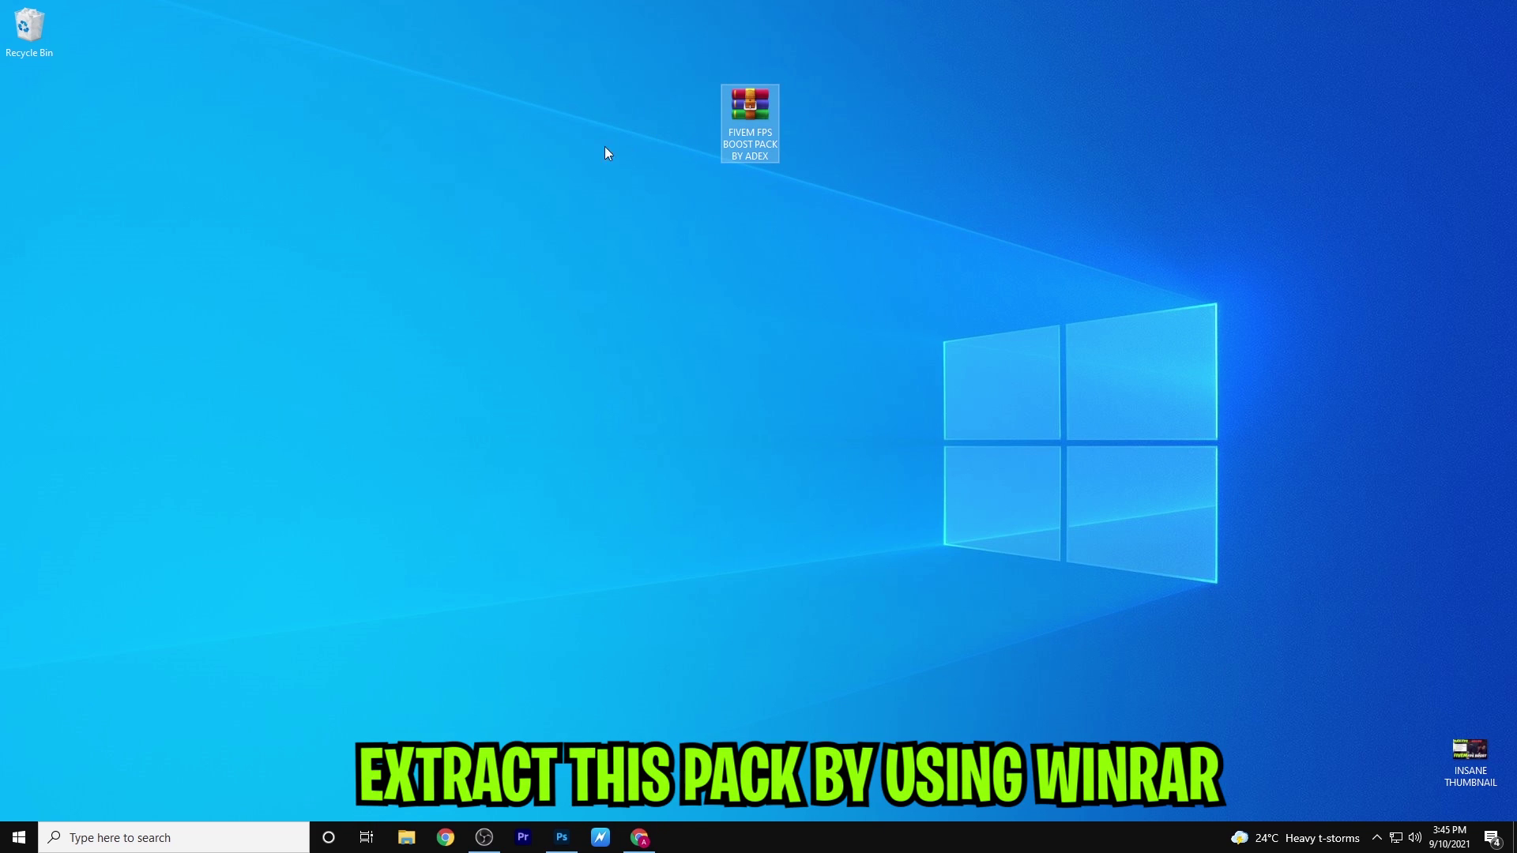
{"action": "left_click_drag", "start_coordinate": [32, 112], "coordinate": [861, 142]}
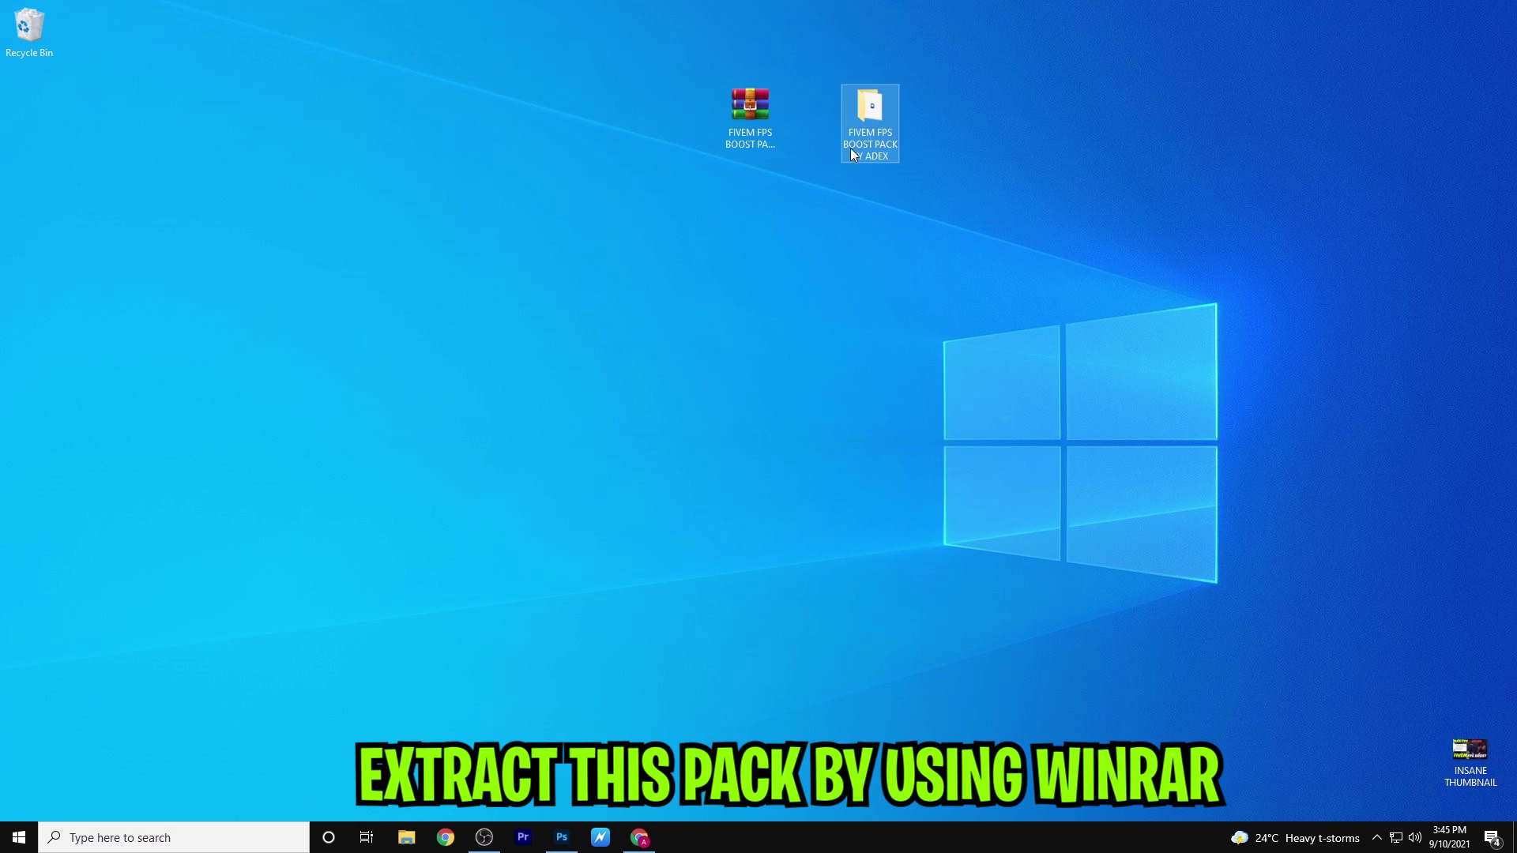
Open the extracted pack and go into the Gaming Optimization For Max Performance folder inside 1- INSTANT FPS BOOST.
{"action": "double_click", "coordinate": [872, 107]}
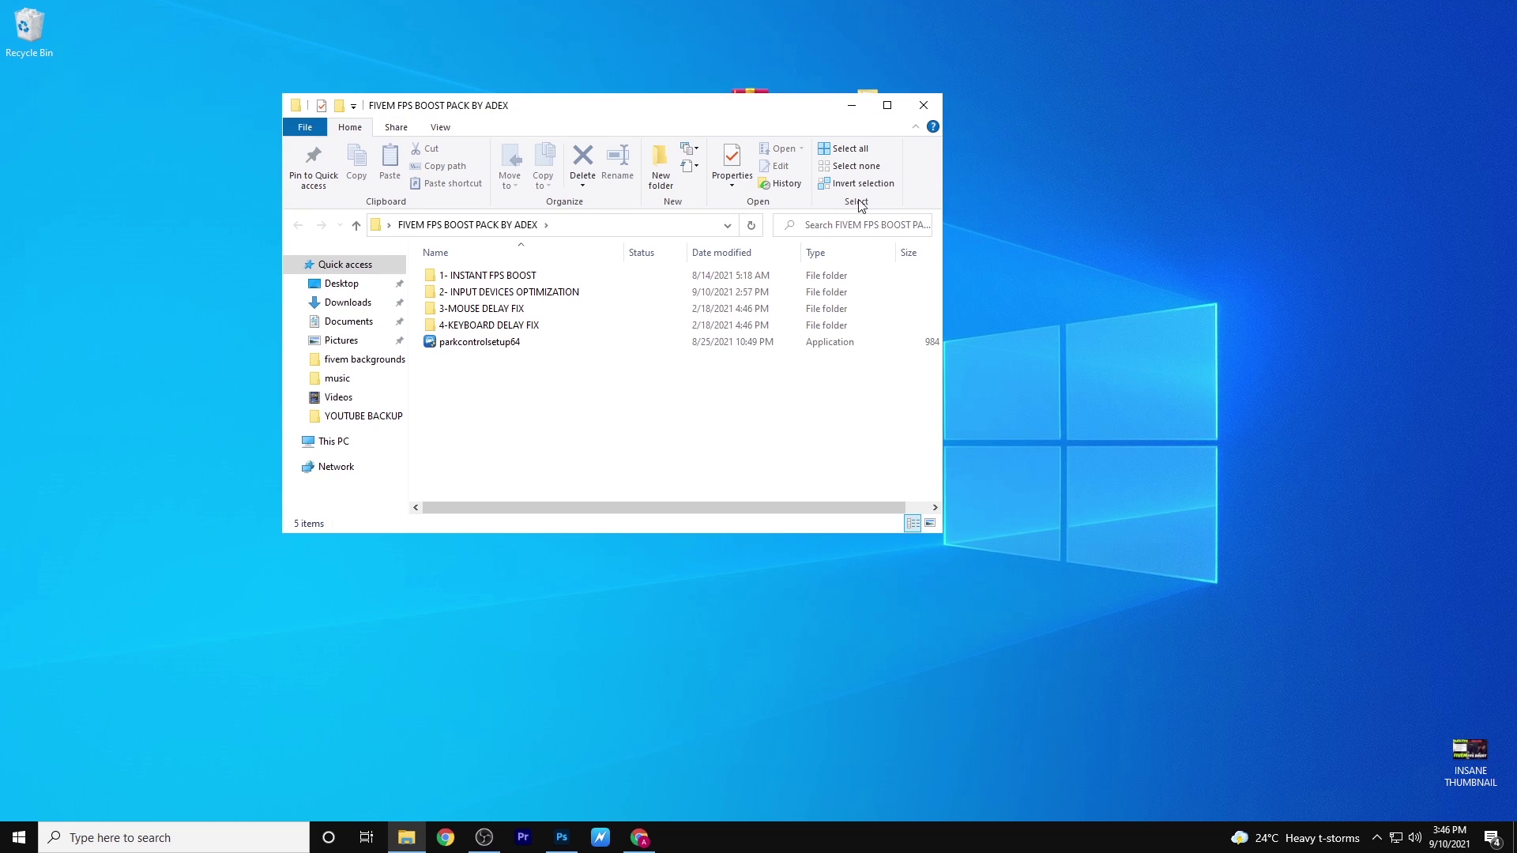
{"action": "left_click", "coordinate": [885, 106]}
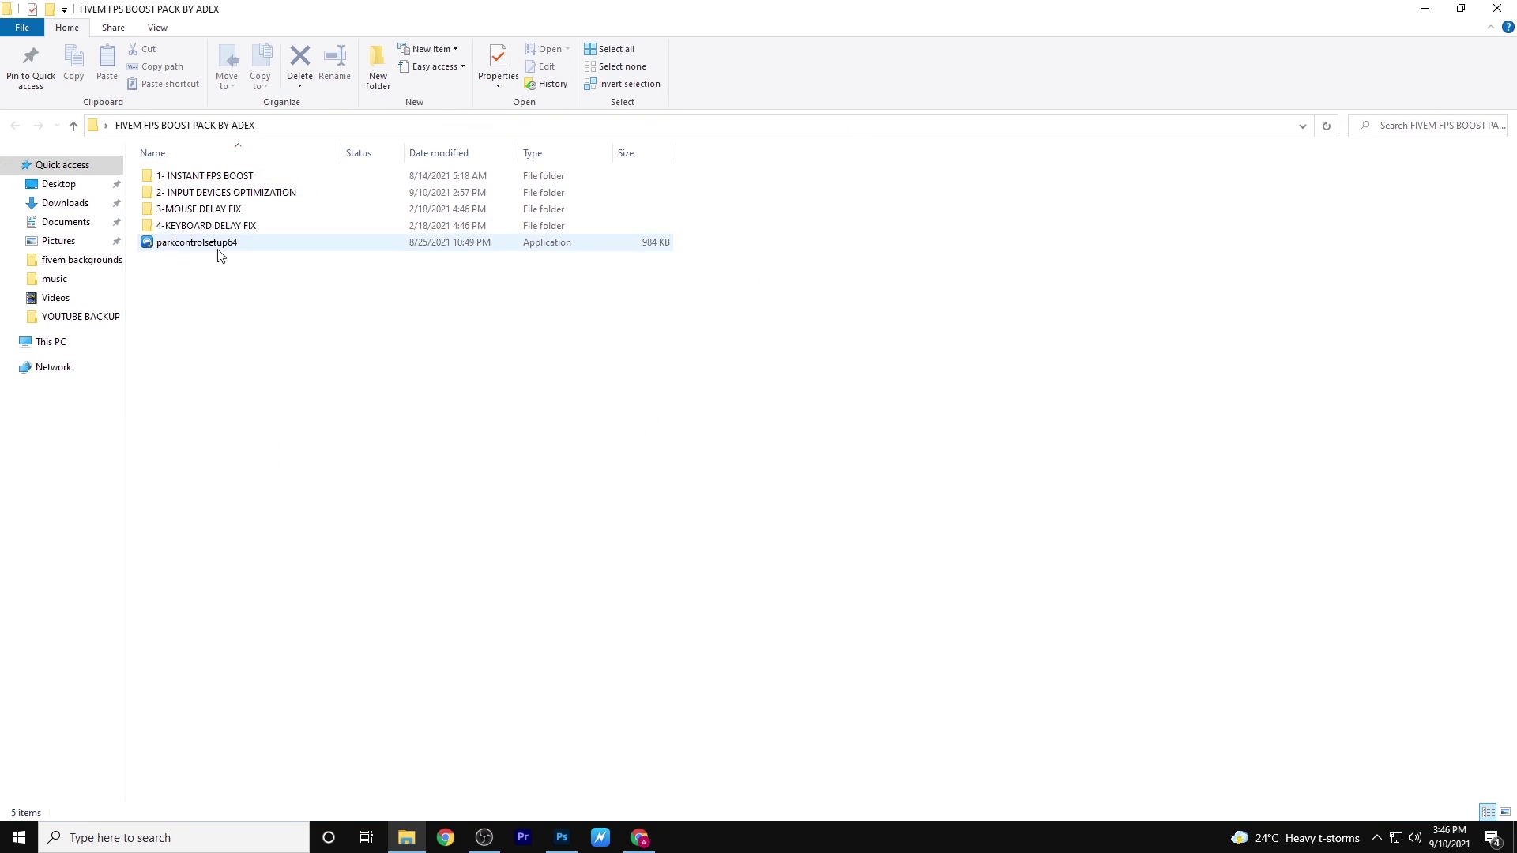
{"action": "double_click", "coordinate": [207, 176]}
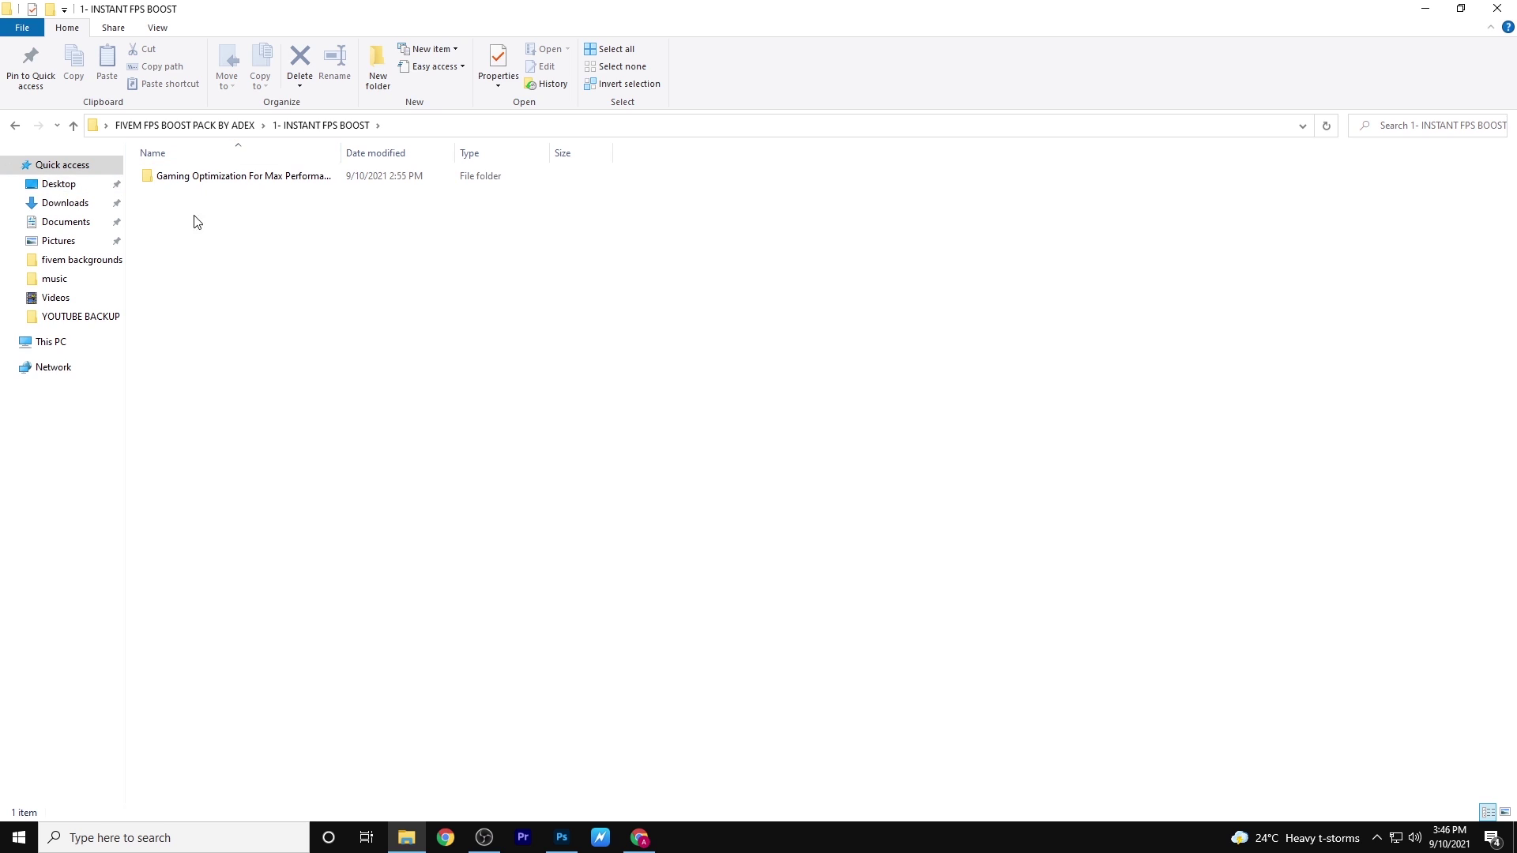
{"action": "left_click", "coordinate": [229, 182]}
{"action": "left_click", "coordinate": [229, 182]}
{"action": "double_click", "coordinate": [226, 180]}
{"action": "key", "text": "Escape"}
{"action": "double_click", "coordinate": [229, 177]}
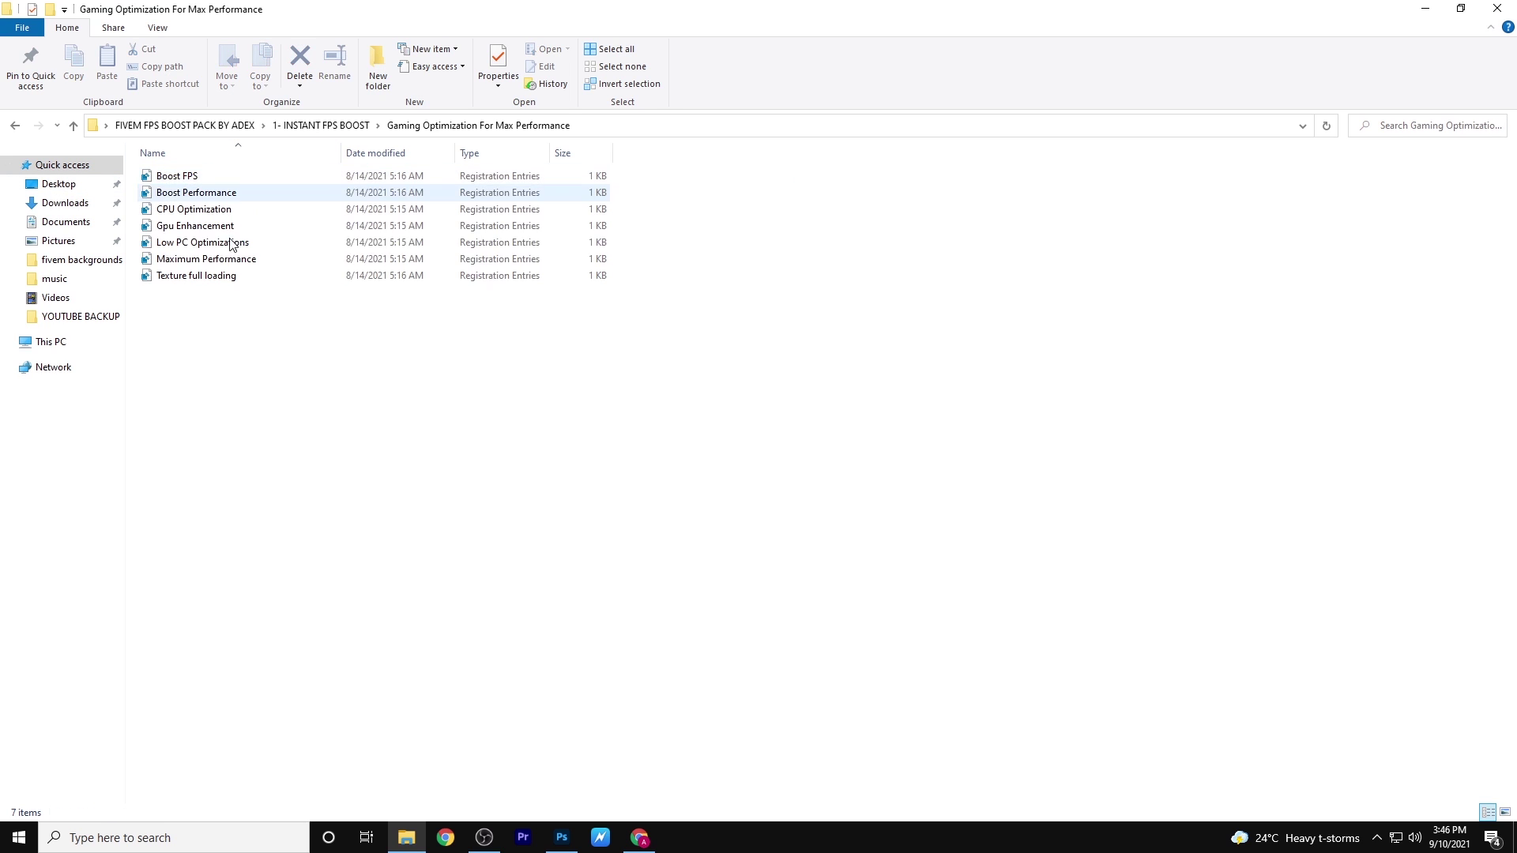
Merge the Boost FPS registry file into the Windows registry, approving the security prompts.
{"action": "double_click", "coordinate": [174, 179]}
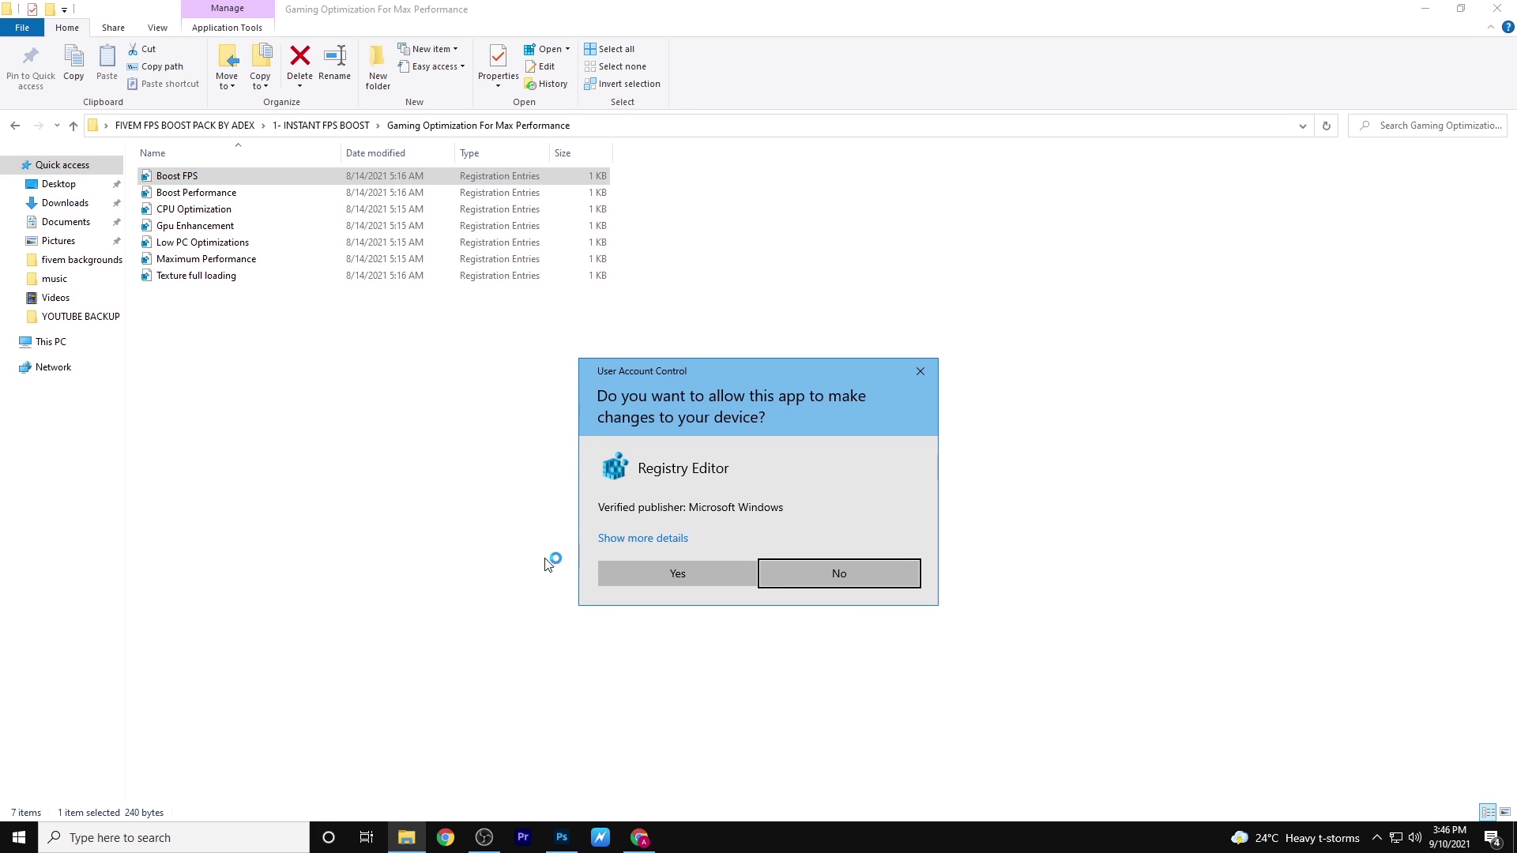
{"action": "left_click", "coordinate": [678, 574]}
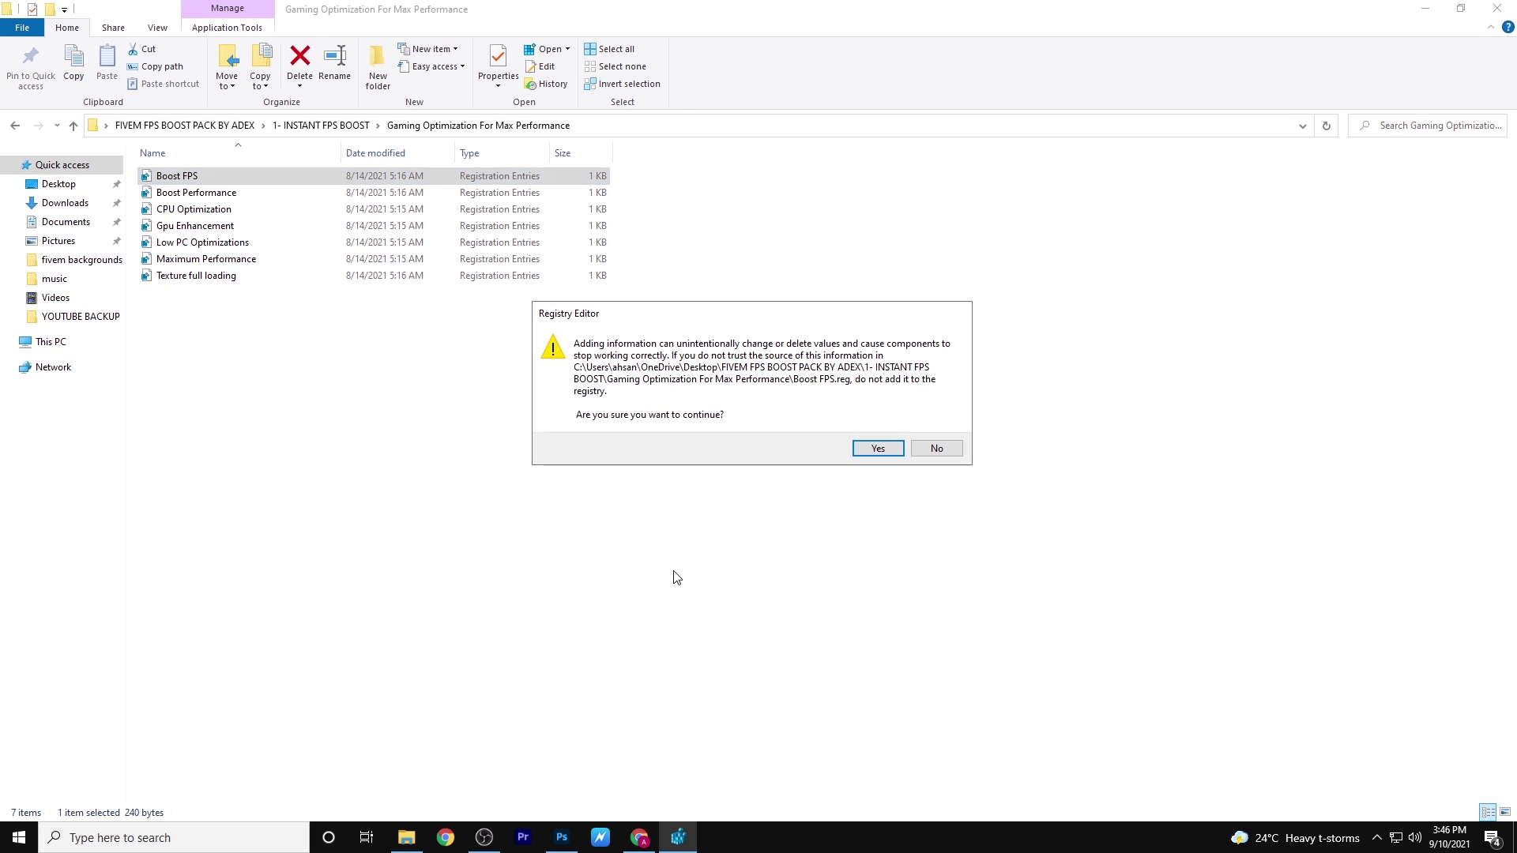
{"action": "left_click", "coordinate": [878, 448]}
{"action": "left_click", "coordinate": [937, 431]}
Add the Boost Performance registry file's entries to the Windows registry, accepting all confirmations.
{"action": "double_click", "coordinate": [210, 198]}
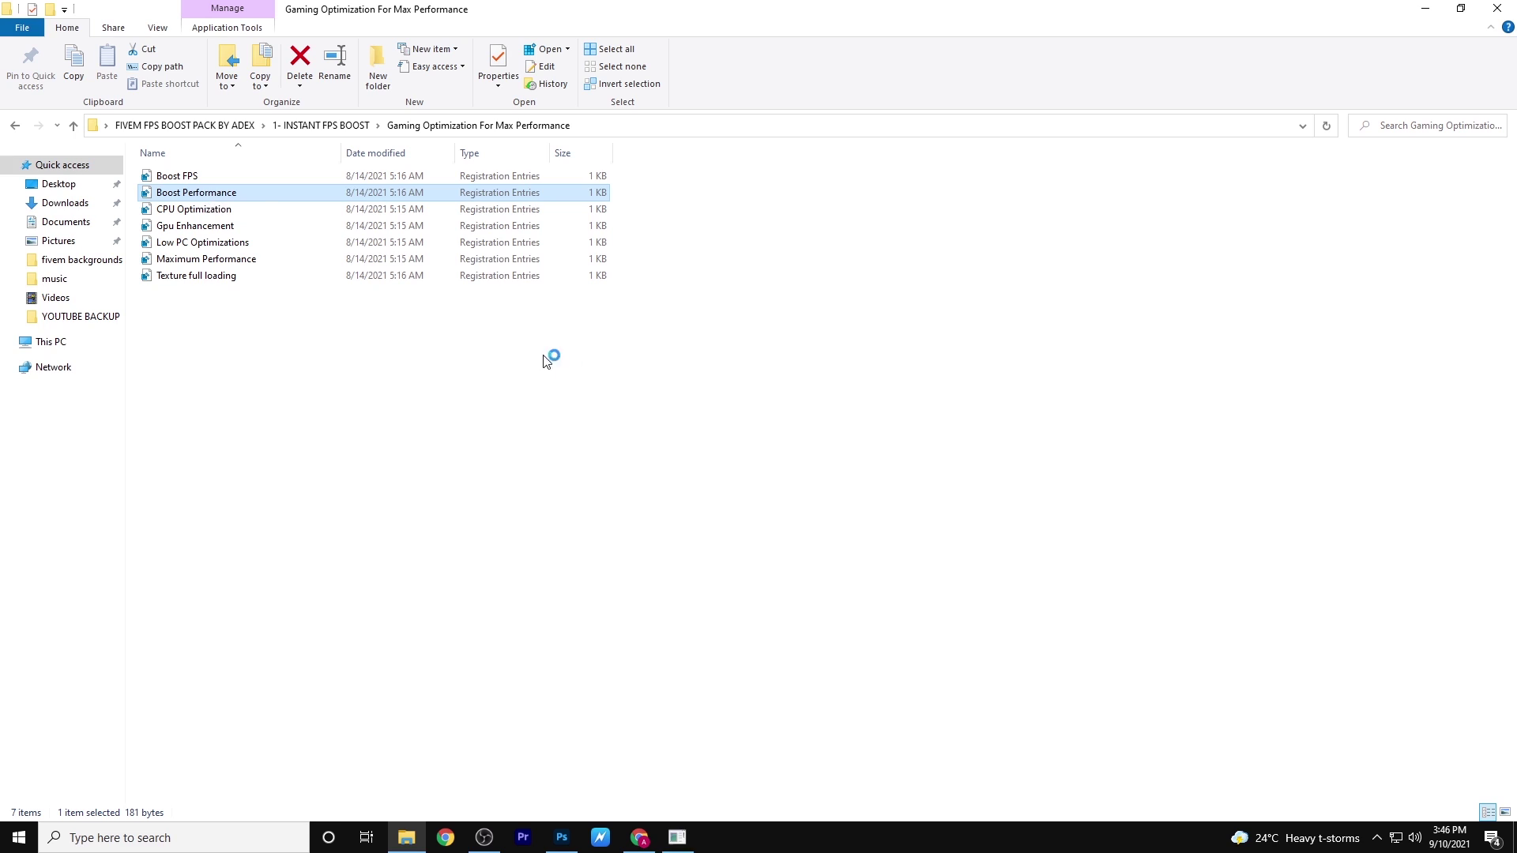
{"action": "left_click", "coordinate": [678, 574]}
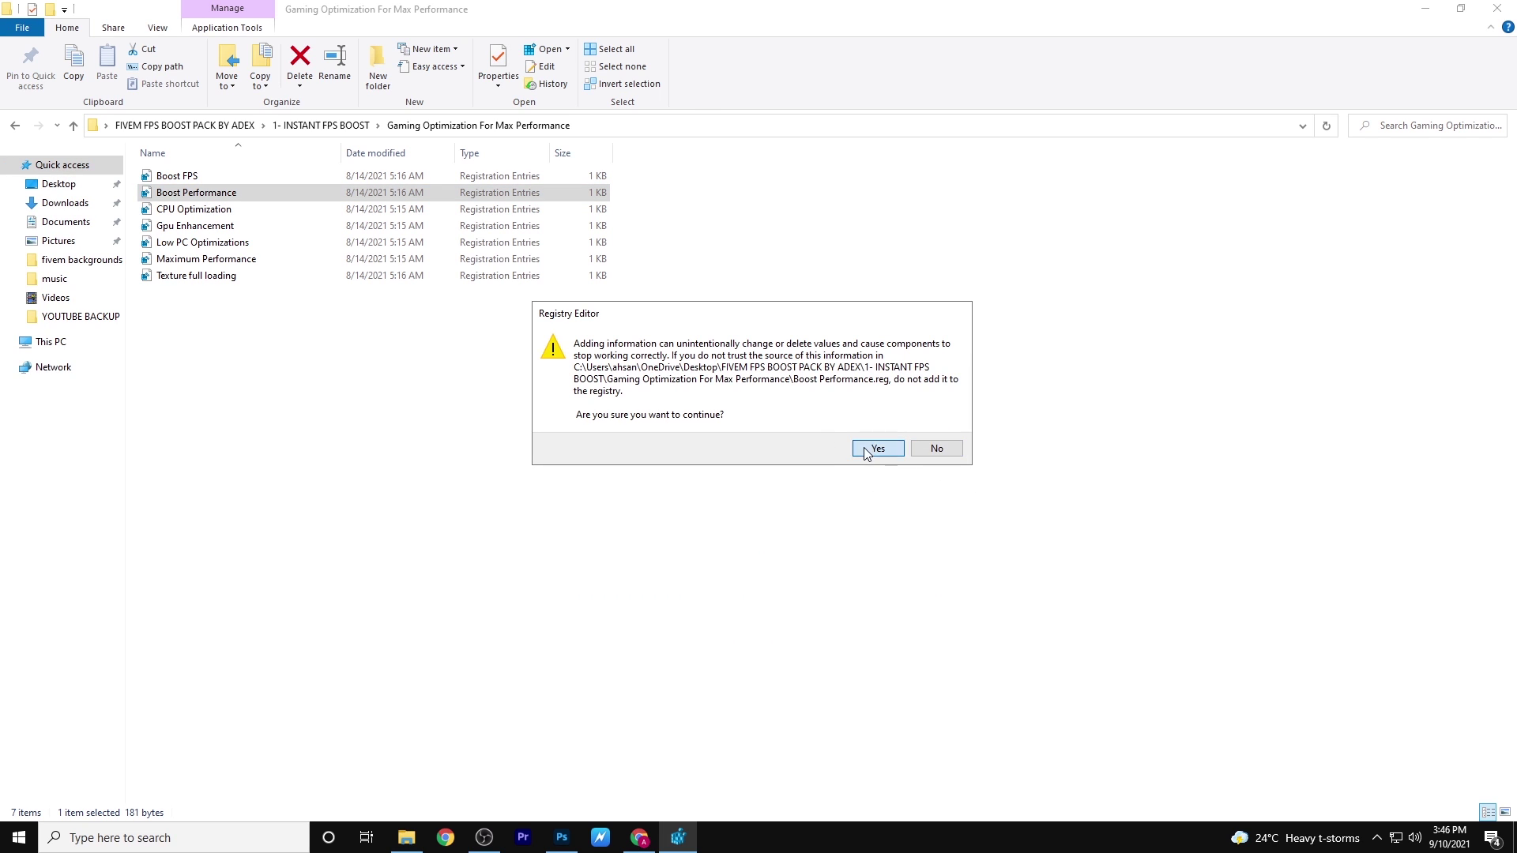
{"action": "left_click", "coordinate": [878, 448]}
{"action": "left_click", "coordinate": [934, 425]}
Merge the CPU Optimization registry file into the Windows registry and accept the confirmations.
{"action": "double_click", "coordinate": [357, 210]}
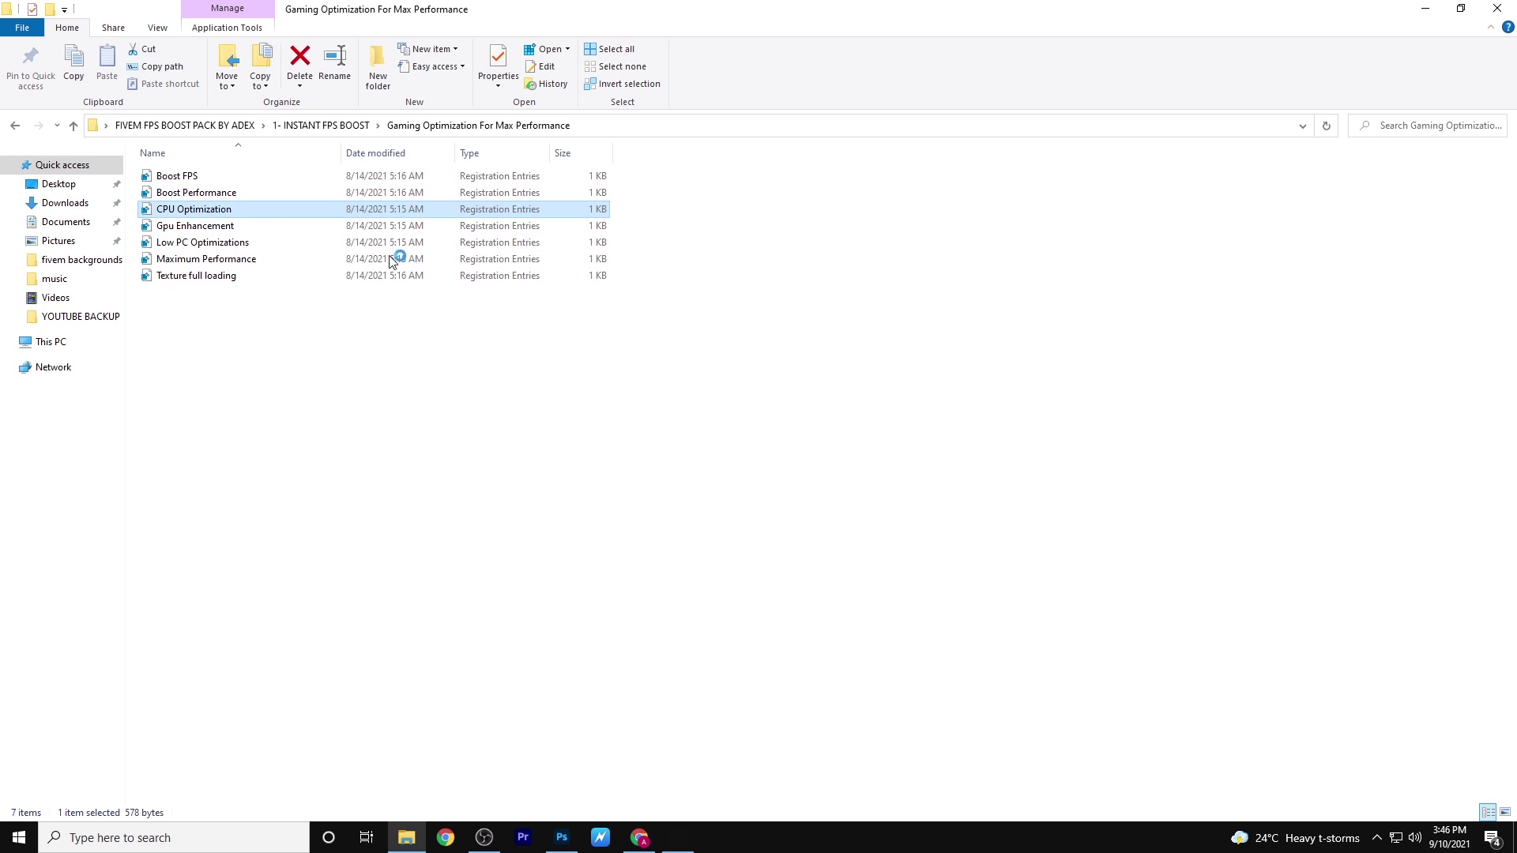
{"action": "left_click", "coordinate": [678, 573]}
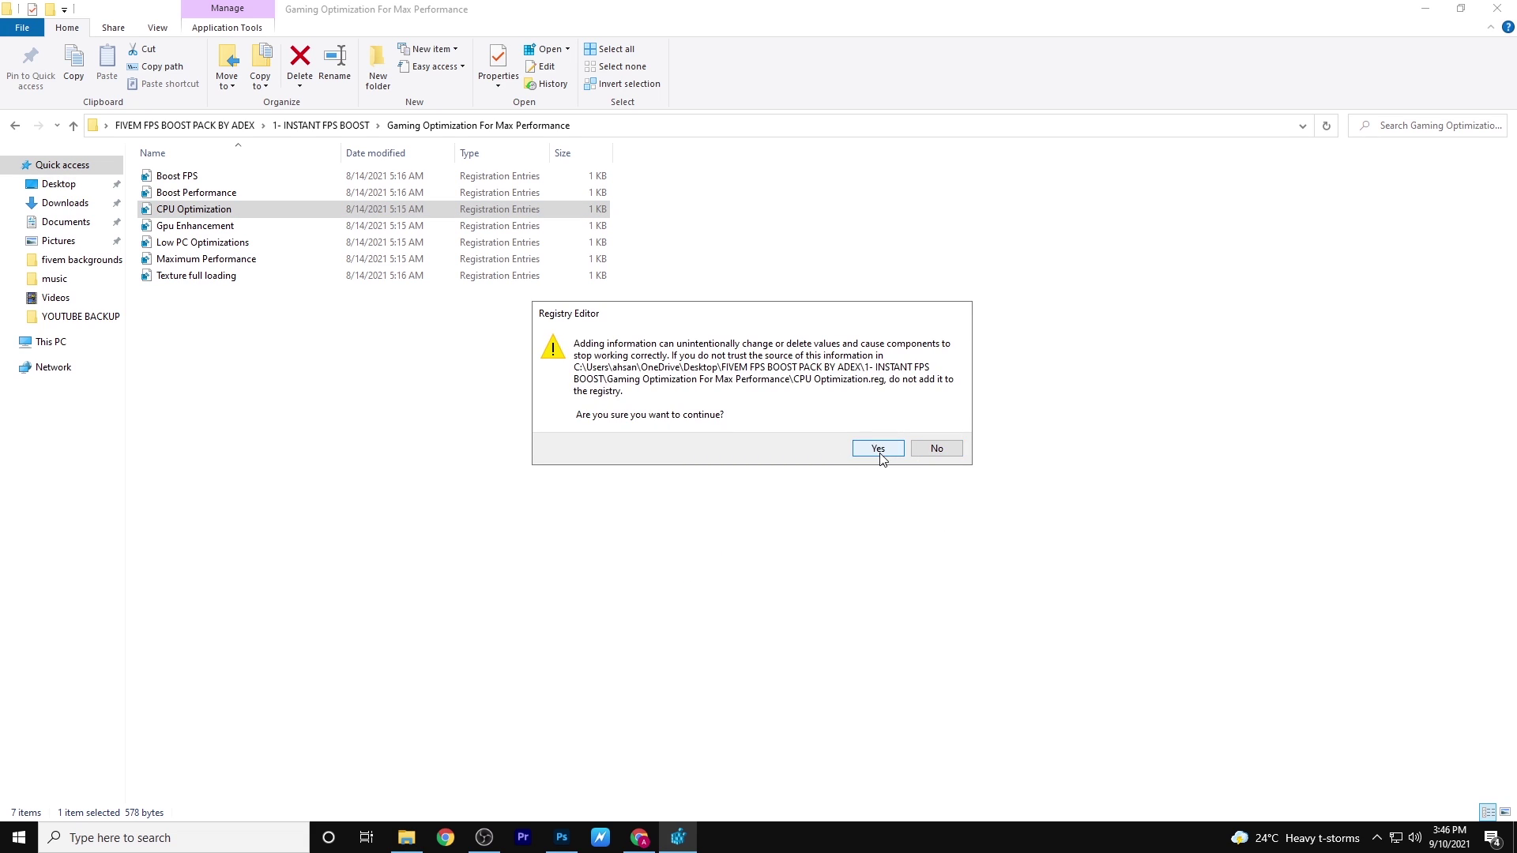
{"action": "left_click", "coordinate": [880, 455]}
{"action": "left_click", "coordinate": [936, 425]}
Merge the Gpu Enhancement registry file into the Windows registry and accept the confirmations.
{"action": "left_click", "coordinate": [264, 226]}
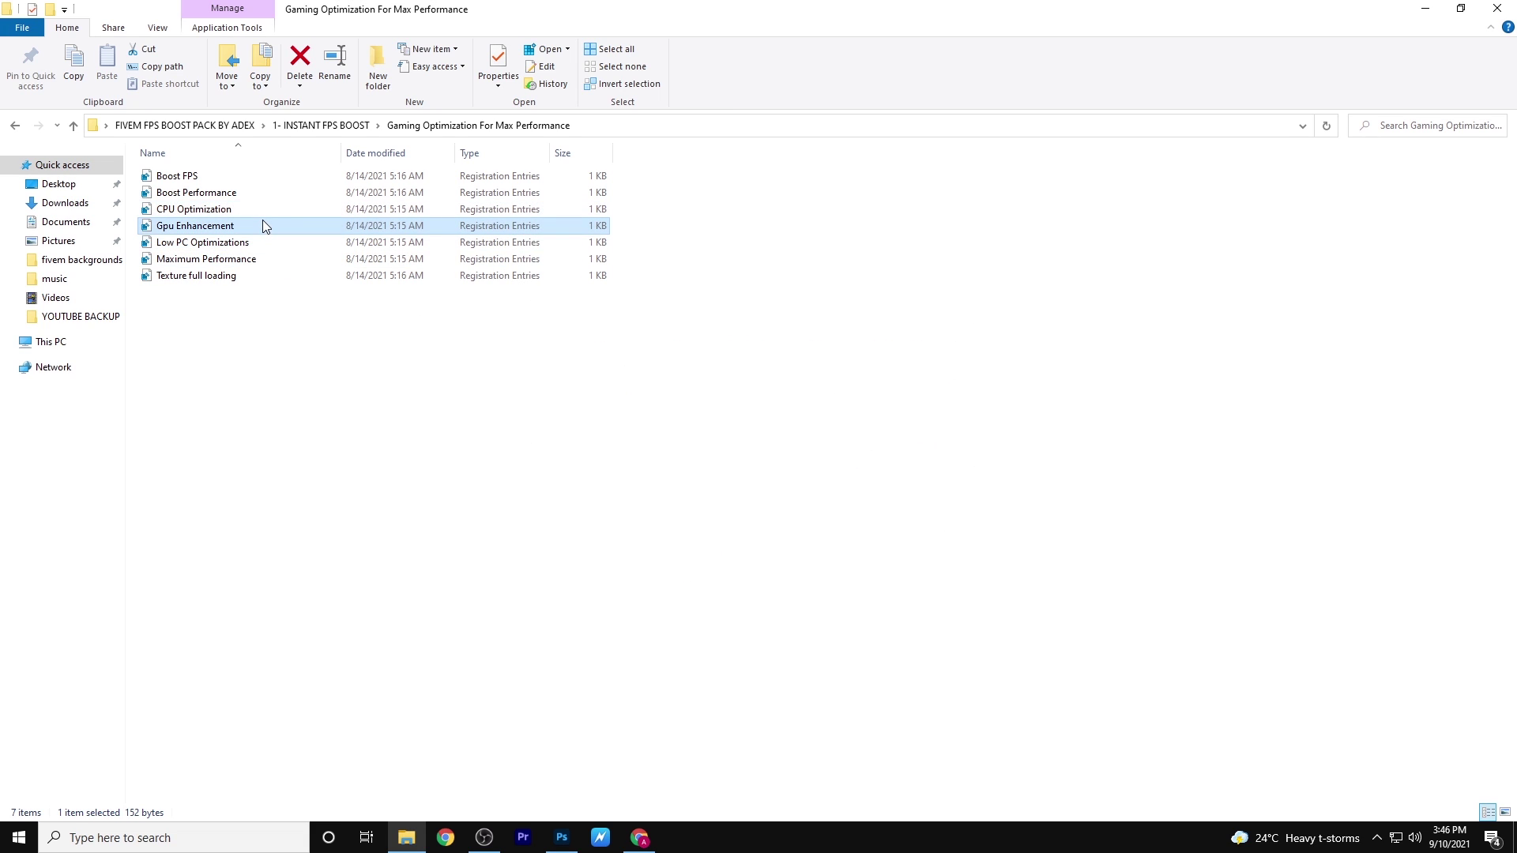
{"action": "double_click", "coordinate": [262, 226]}
{"action": "left_click", "coordinate": [678, 572]}
{"action": "left_click", "coordinate": [879, 453]}
{"action": "left_click", "coordinate": [914, 427]}
Merge the Low PC Optimizations registry file into the Windows registry and accept the confirmations.
{"action": "double_click", "coordinate": [228, 244]}
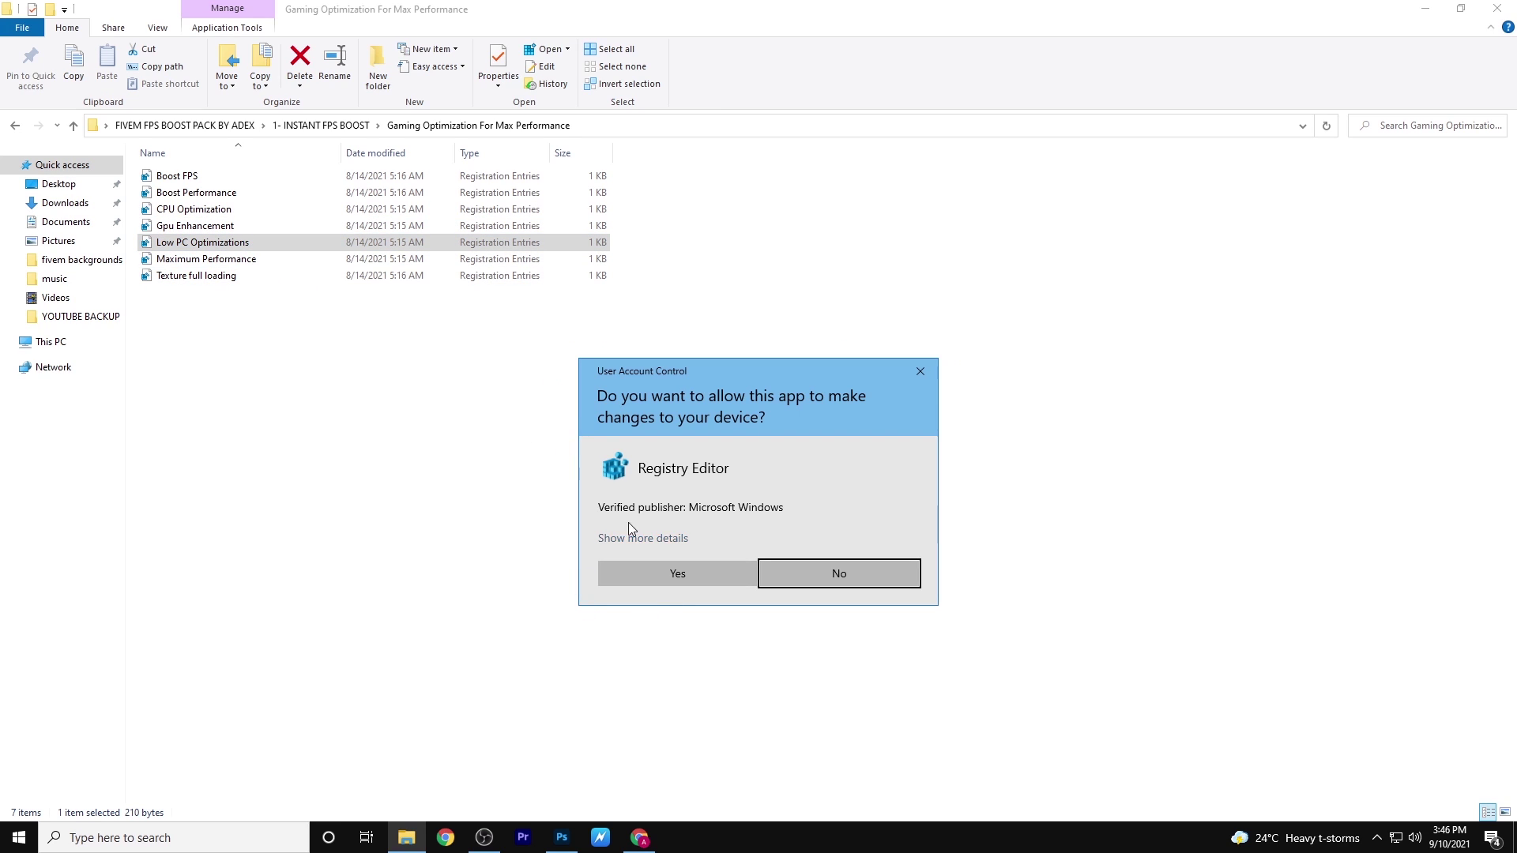
{"action": "left_click", "coordinate": [656, 576]}
{"action": "left_click", "coordinate": [898, 451]}
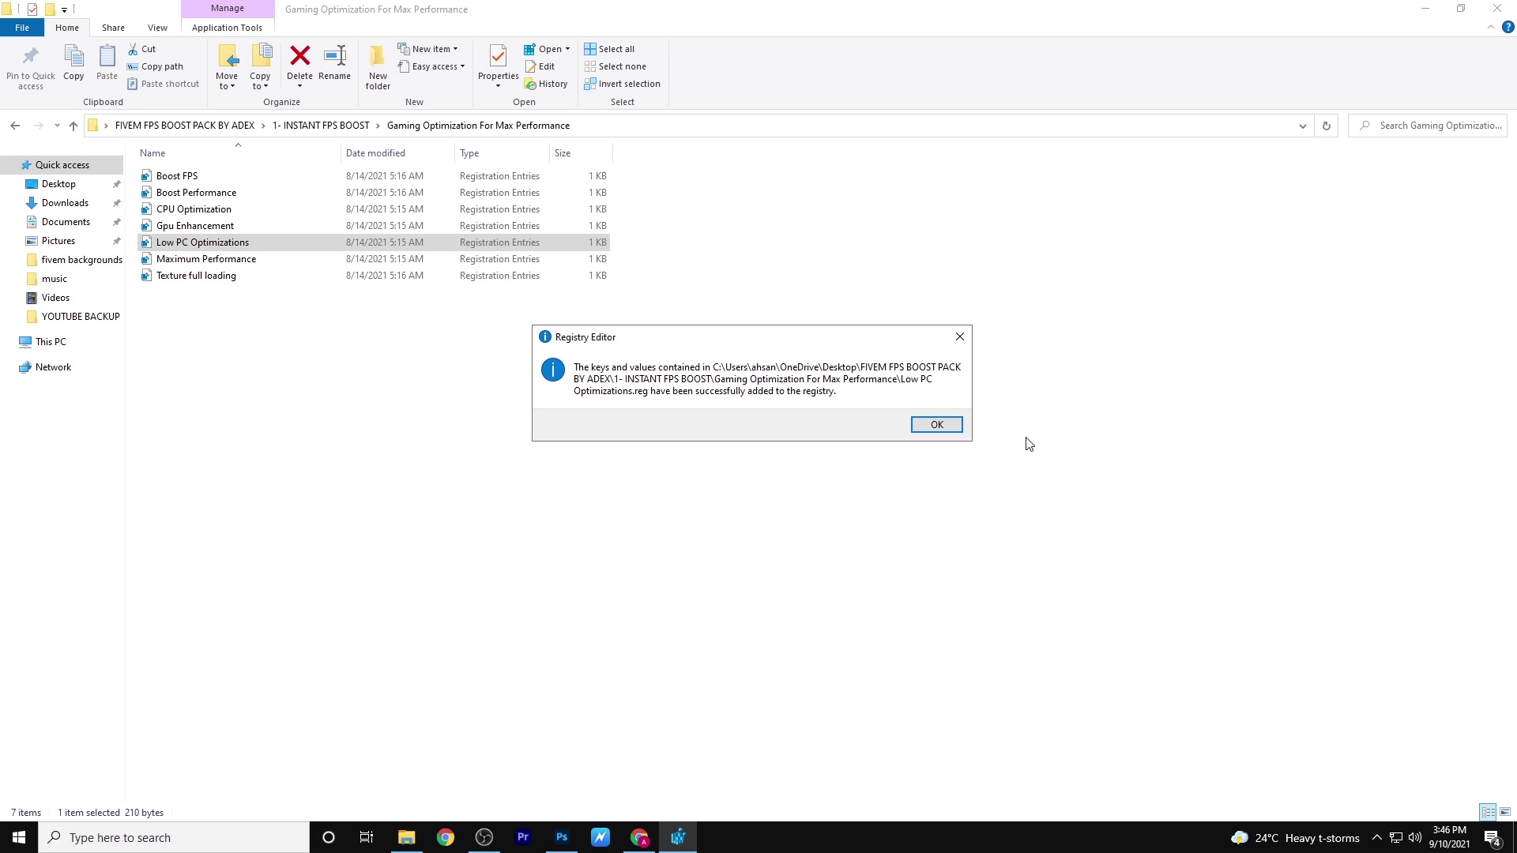
{"action": "left_click", "coordinate": [952, 427]}
Merge the Maximum Performance registry file into the Windows registry and accept the confirmations.
{"action": "double_click", "coordinate": [212, 262]}
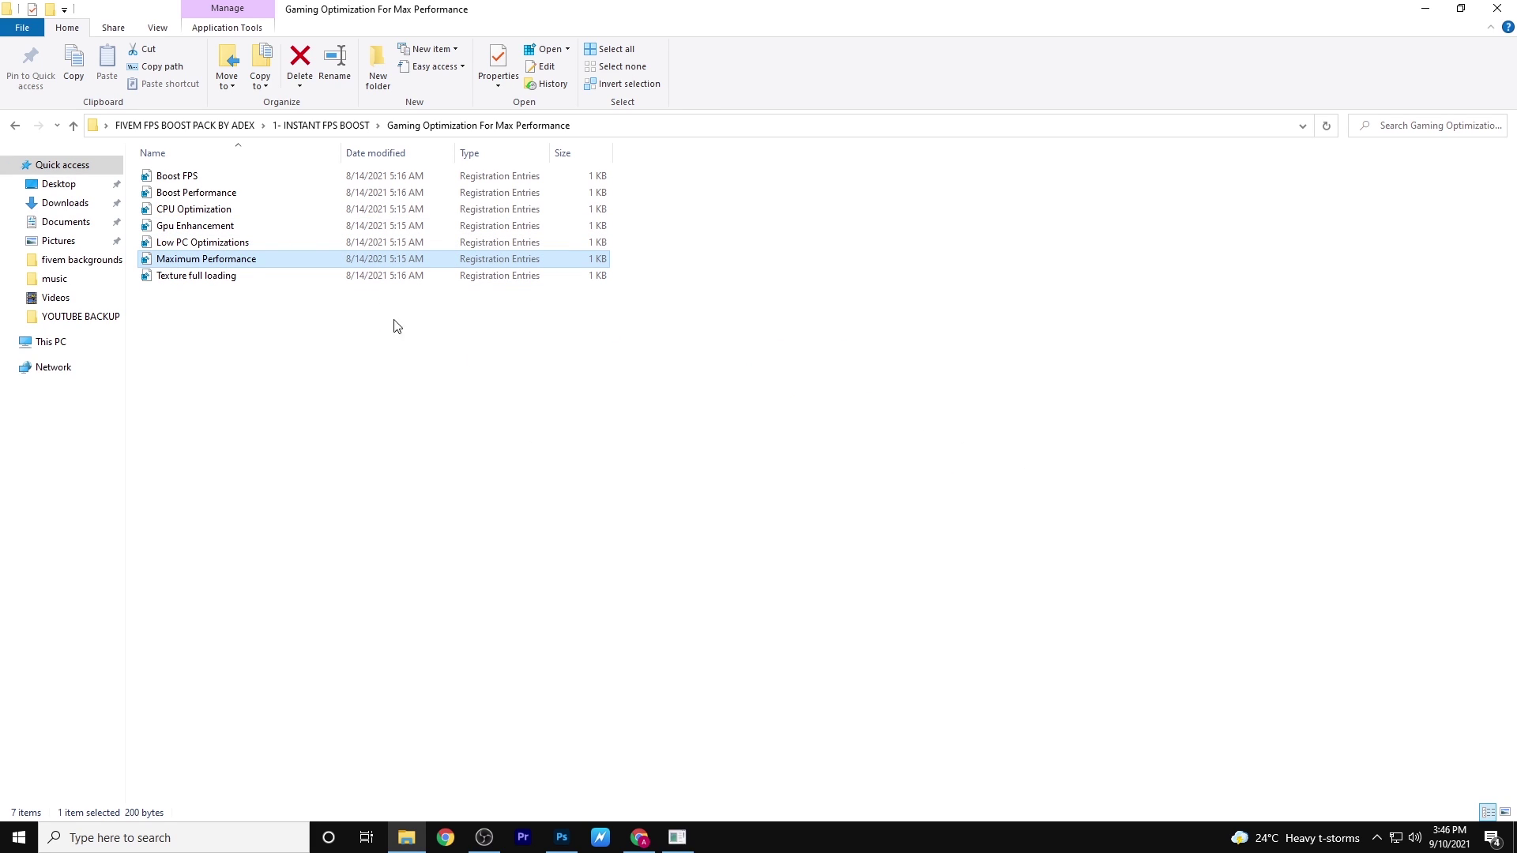
{"action": "left_click", "coordinate": [651, 575]}
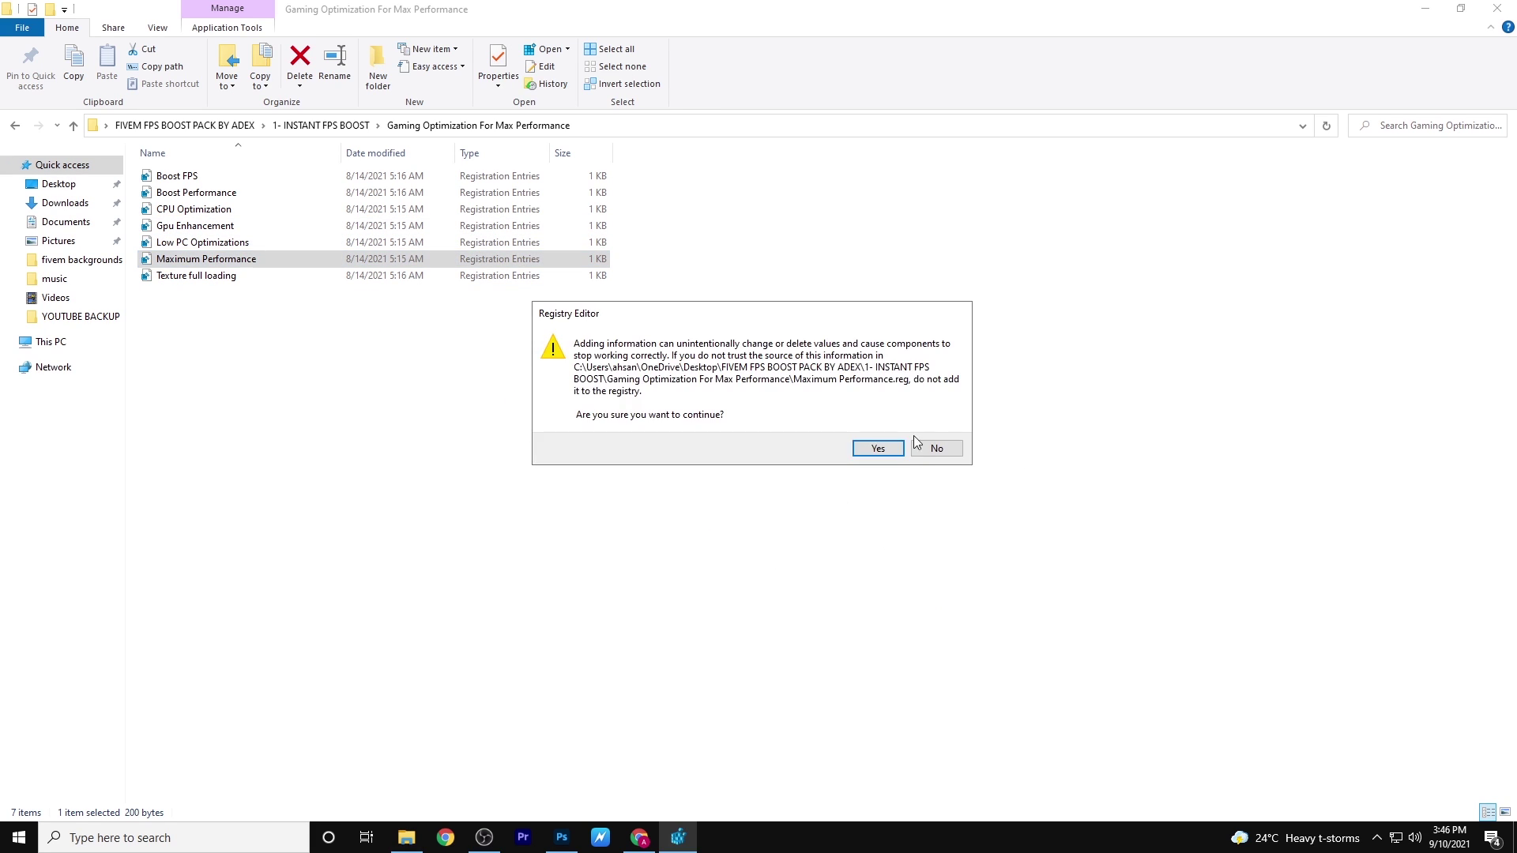
{"action": "left_click", "coordinate": [879, 449]}
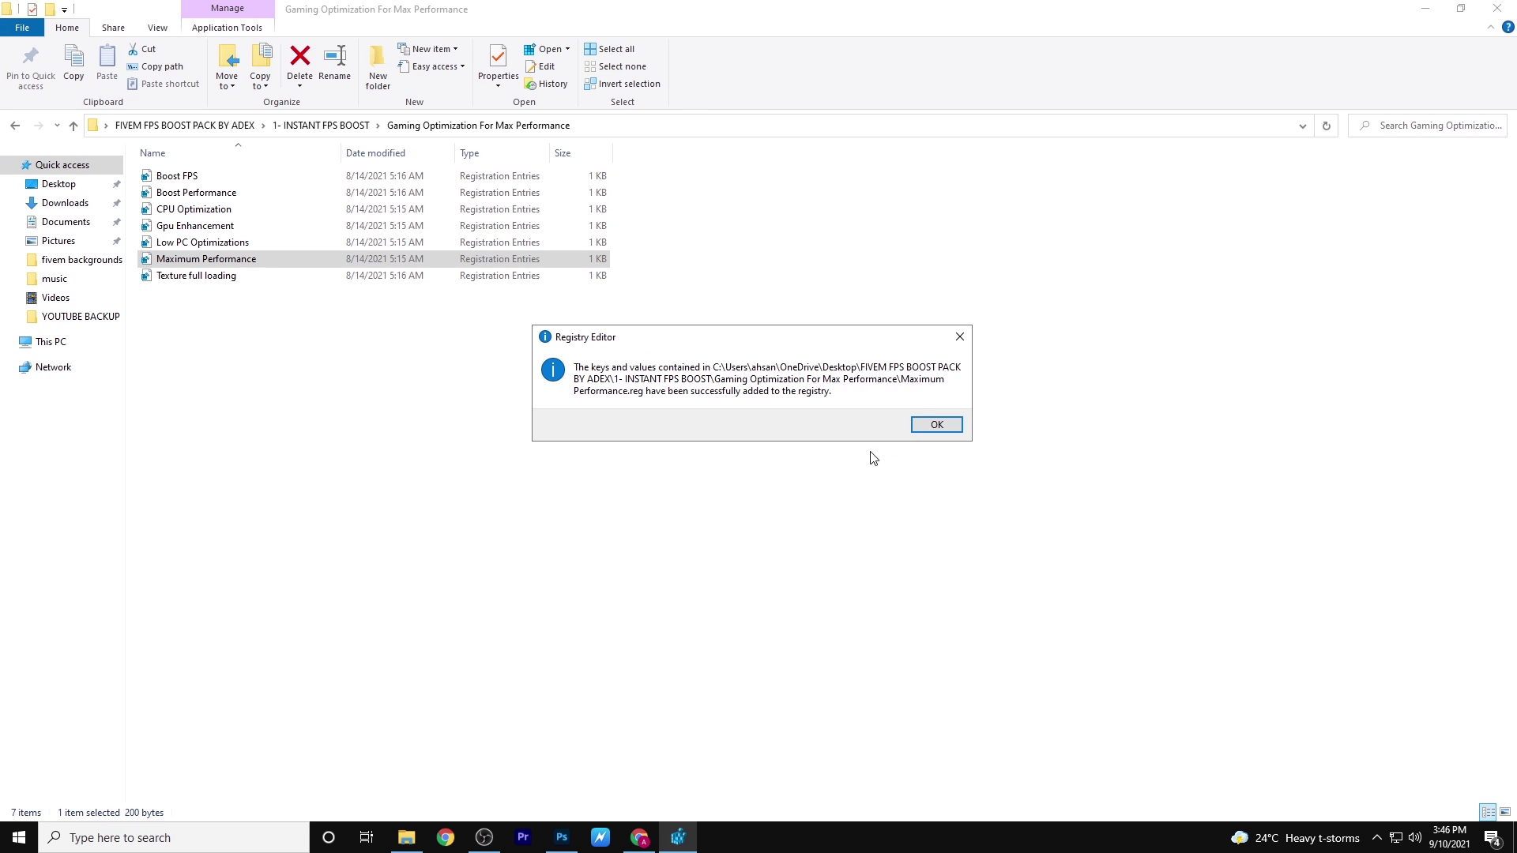
{"action": "left_click", "coordinate": [934, 427]}
Merge the Texture full loading registry file into the Windows registry and accept the confirmations.
{"action": "double_click", "coordinate": [209, 276]}
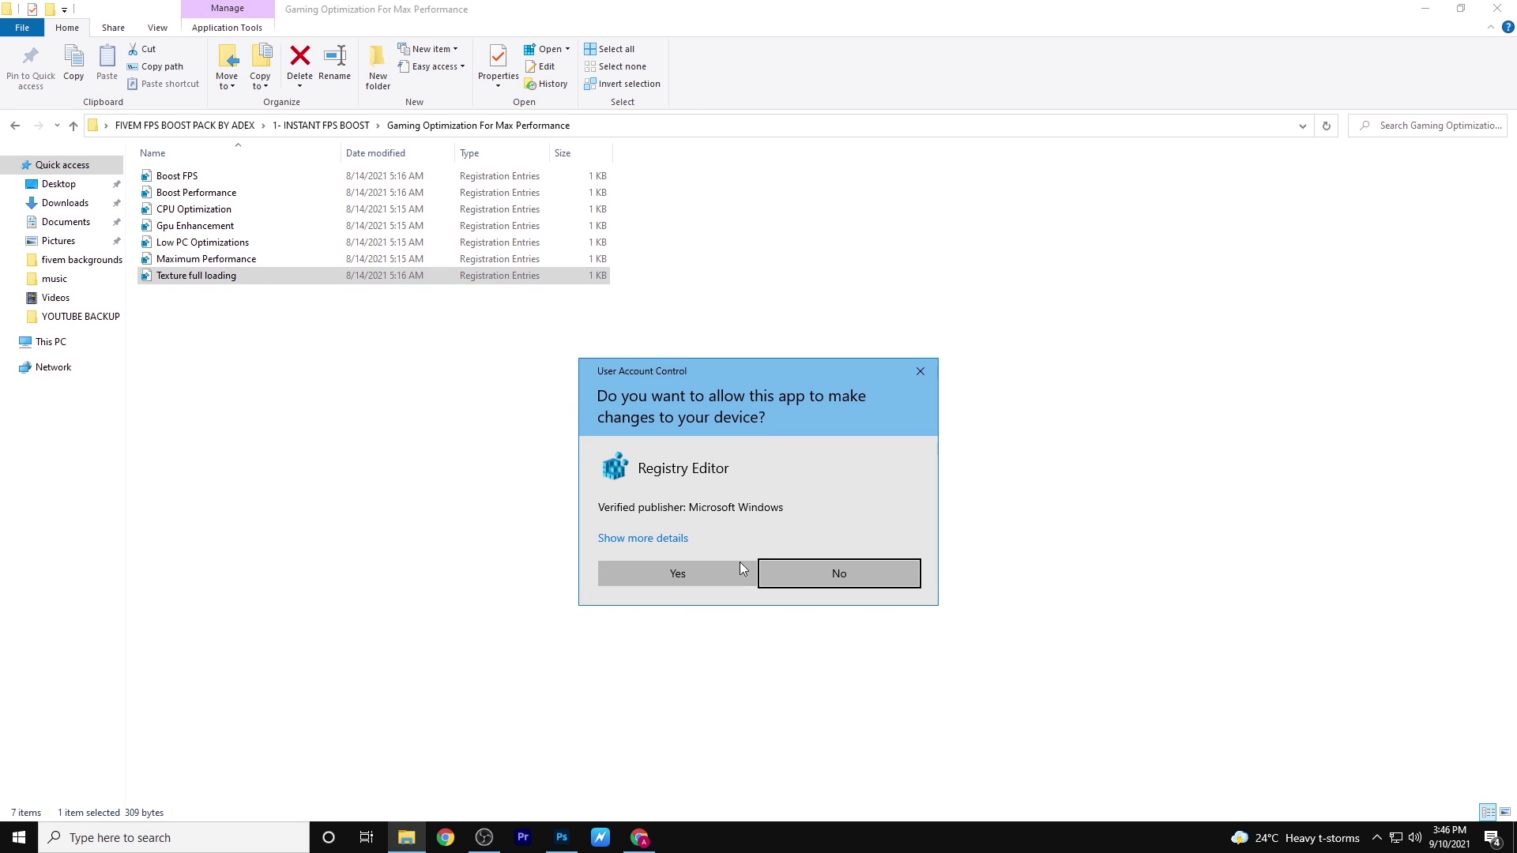
{"action": "left_click", "coordinate": [671, 582]}
{"action": "left_click", "coordinate": [892, 453]}
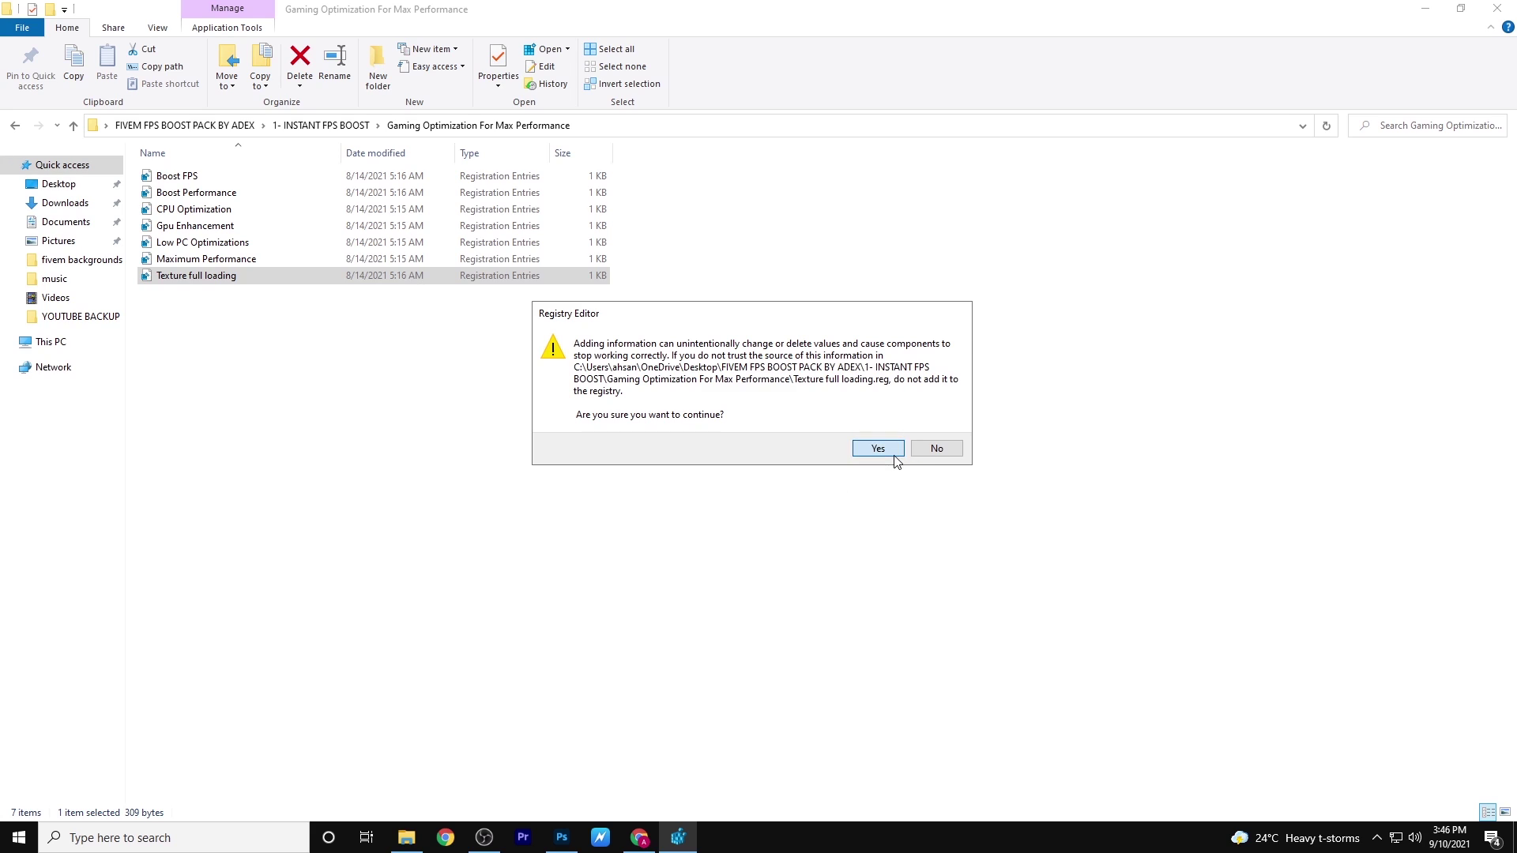
{"action": "left_click", "coordinate": [937, 424]}
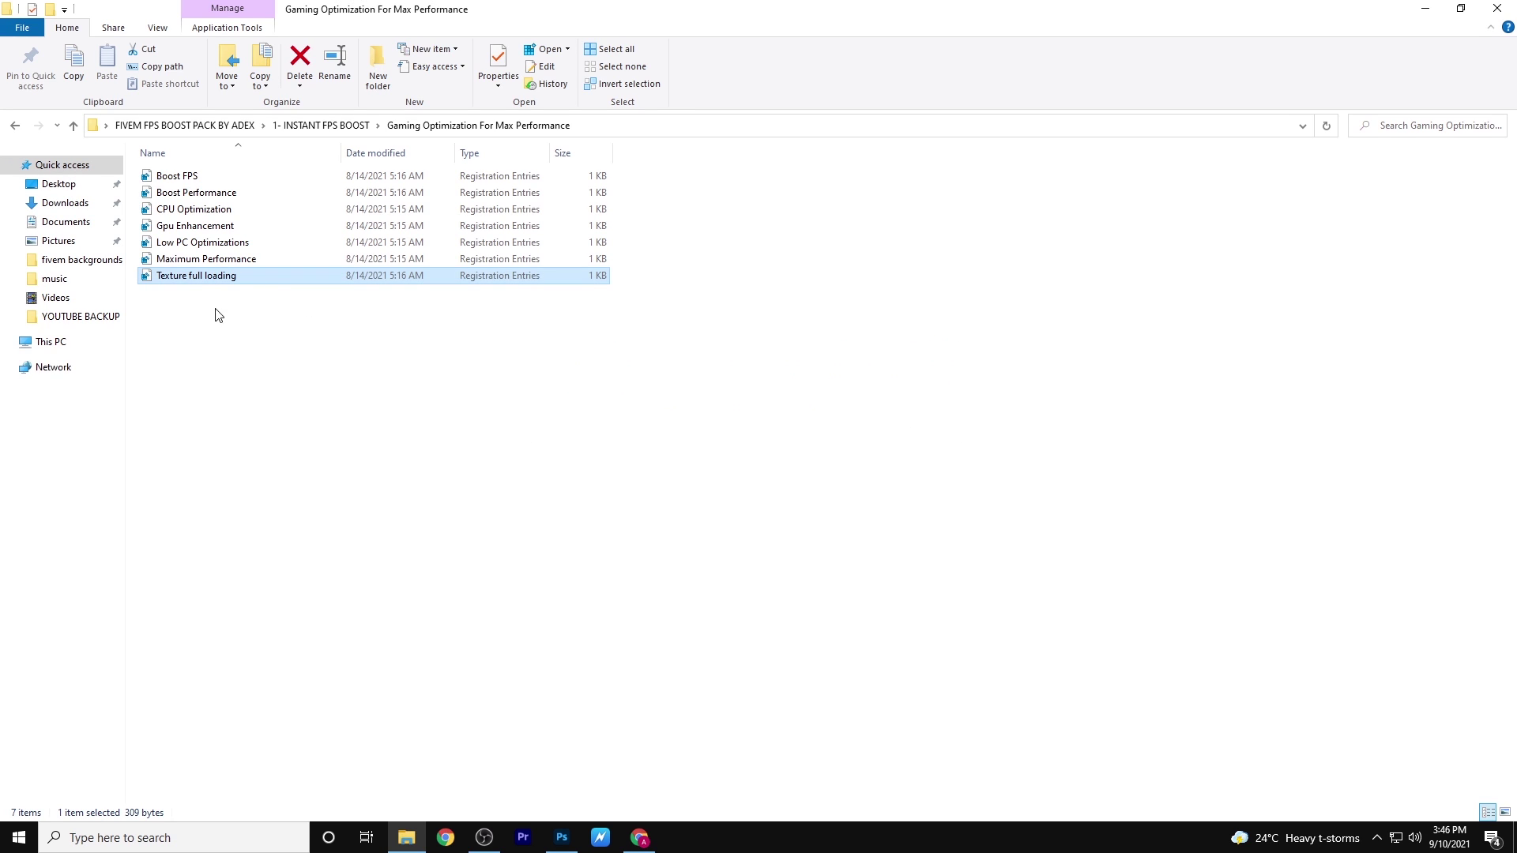
{"action": "left_click_drag", "start_coordinate": [219, 315], "coordinate": [311, 178]}
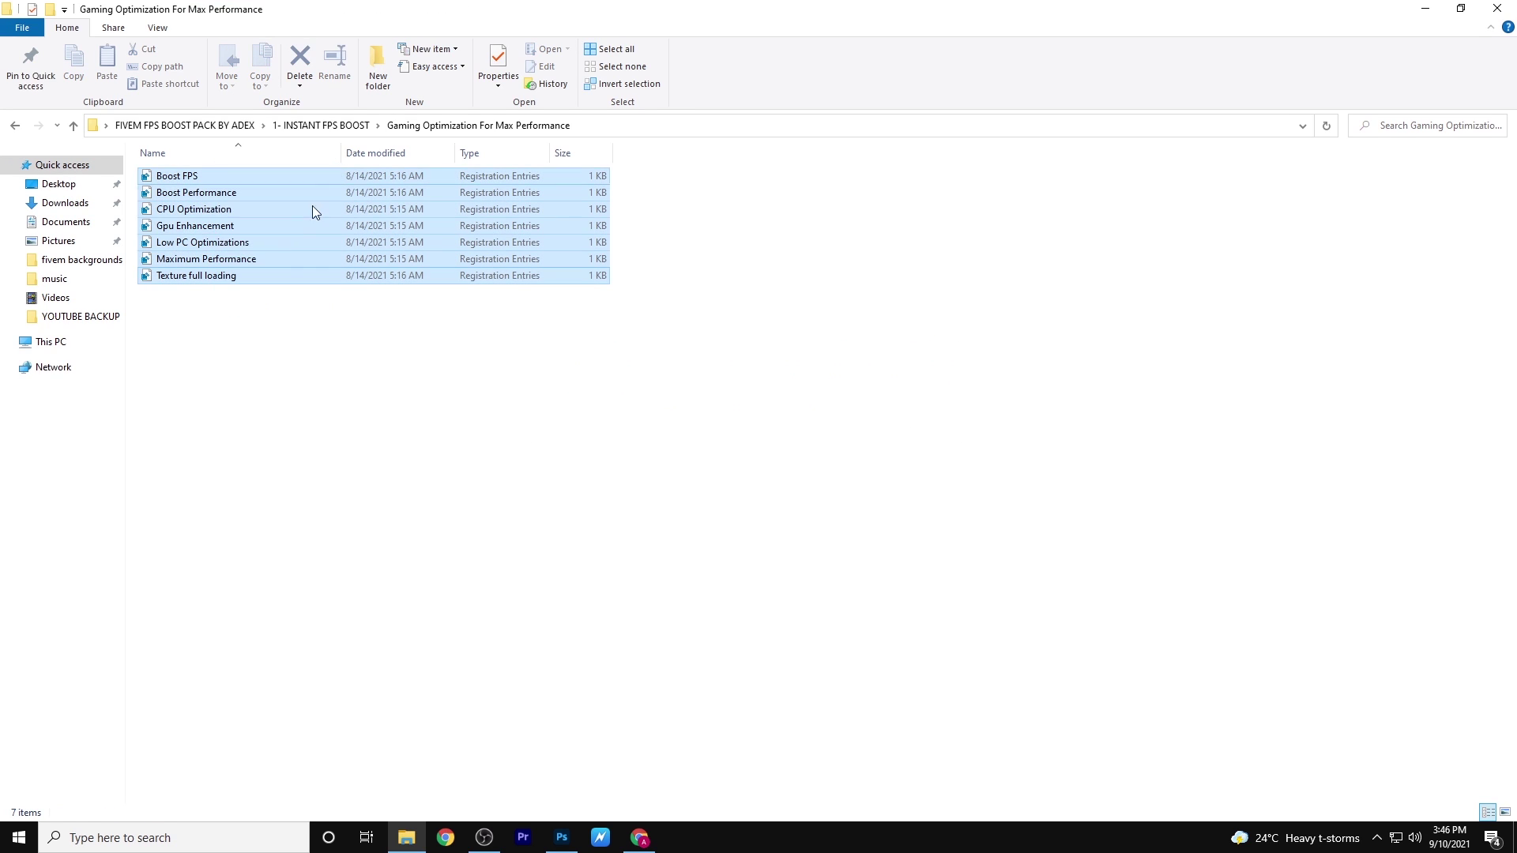
Return to the main boost pack folder and open Mouse Registry Files inside 2- INPUT DEVICES OPTIMIZATION.
{"action": "left_click", "coordinate": [188, 126]}
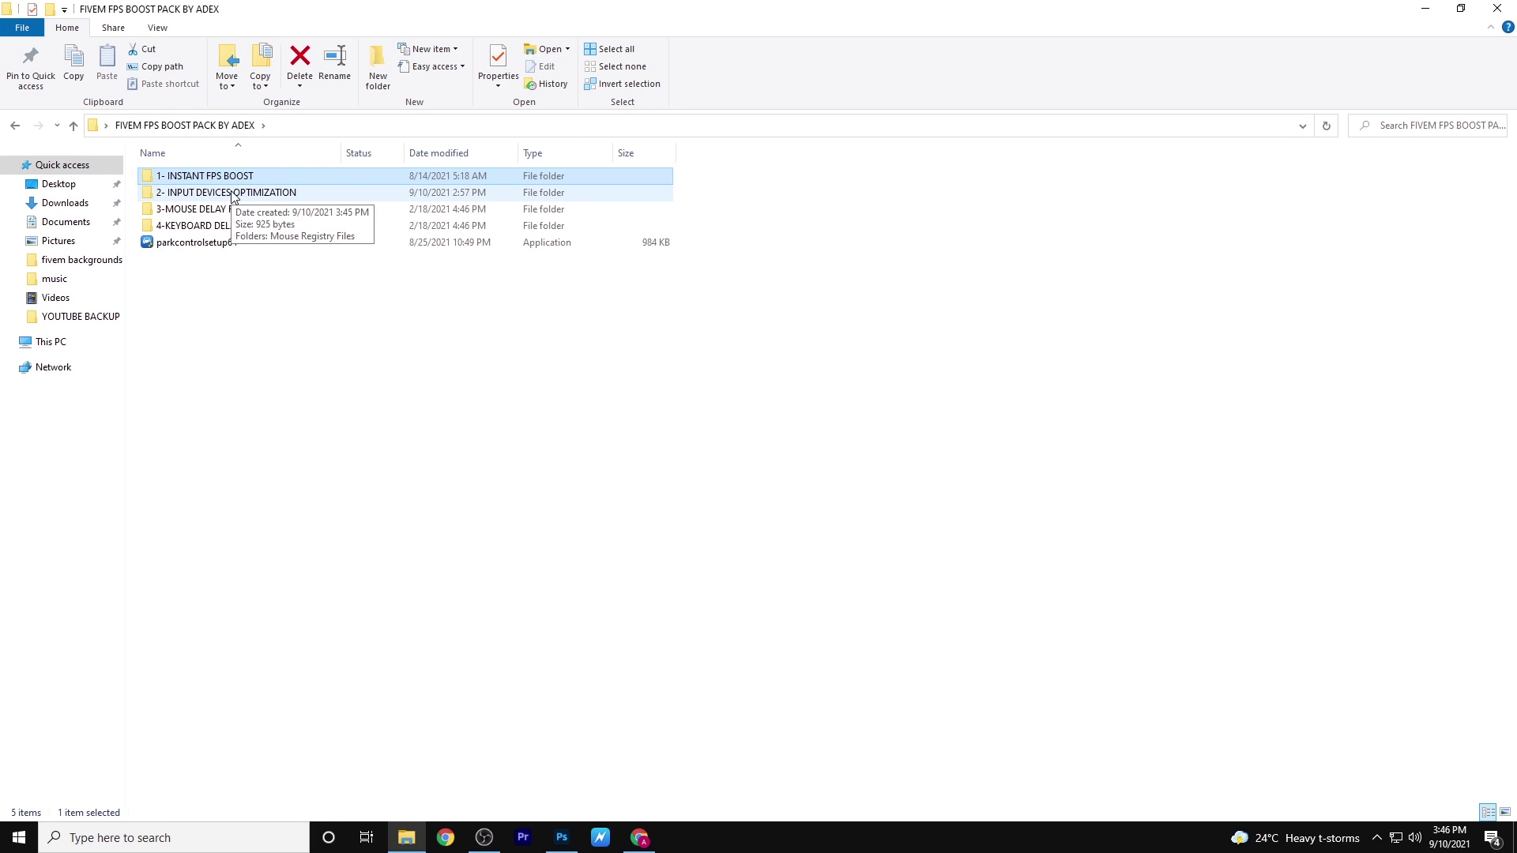
{"action": "double_click", "coordinate": [212, 192]}
{"action": "left_click", "coordinate": [231, 184]}
{"action": "double_click", "coordinate": [231, 182]}
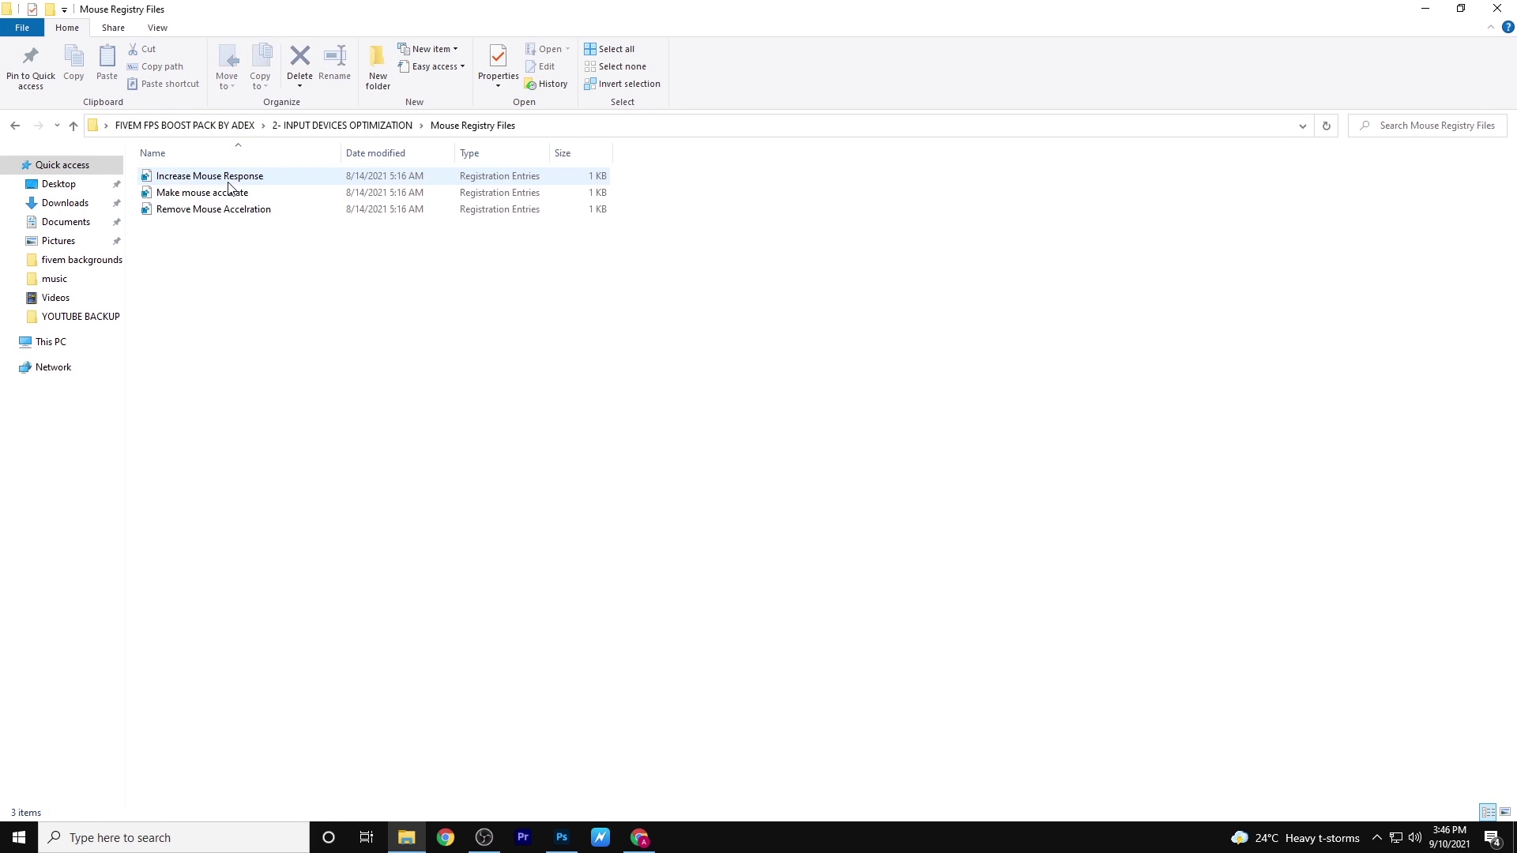
Merge the Increase Mouse Response registry file into the Windows registry and accept the confirmations.
{"action": "left_click", "coordinate": [208, 180]}
{"action": "double_click", "coordinate": [209, 183]}
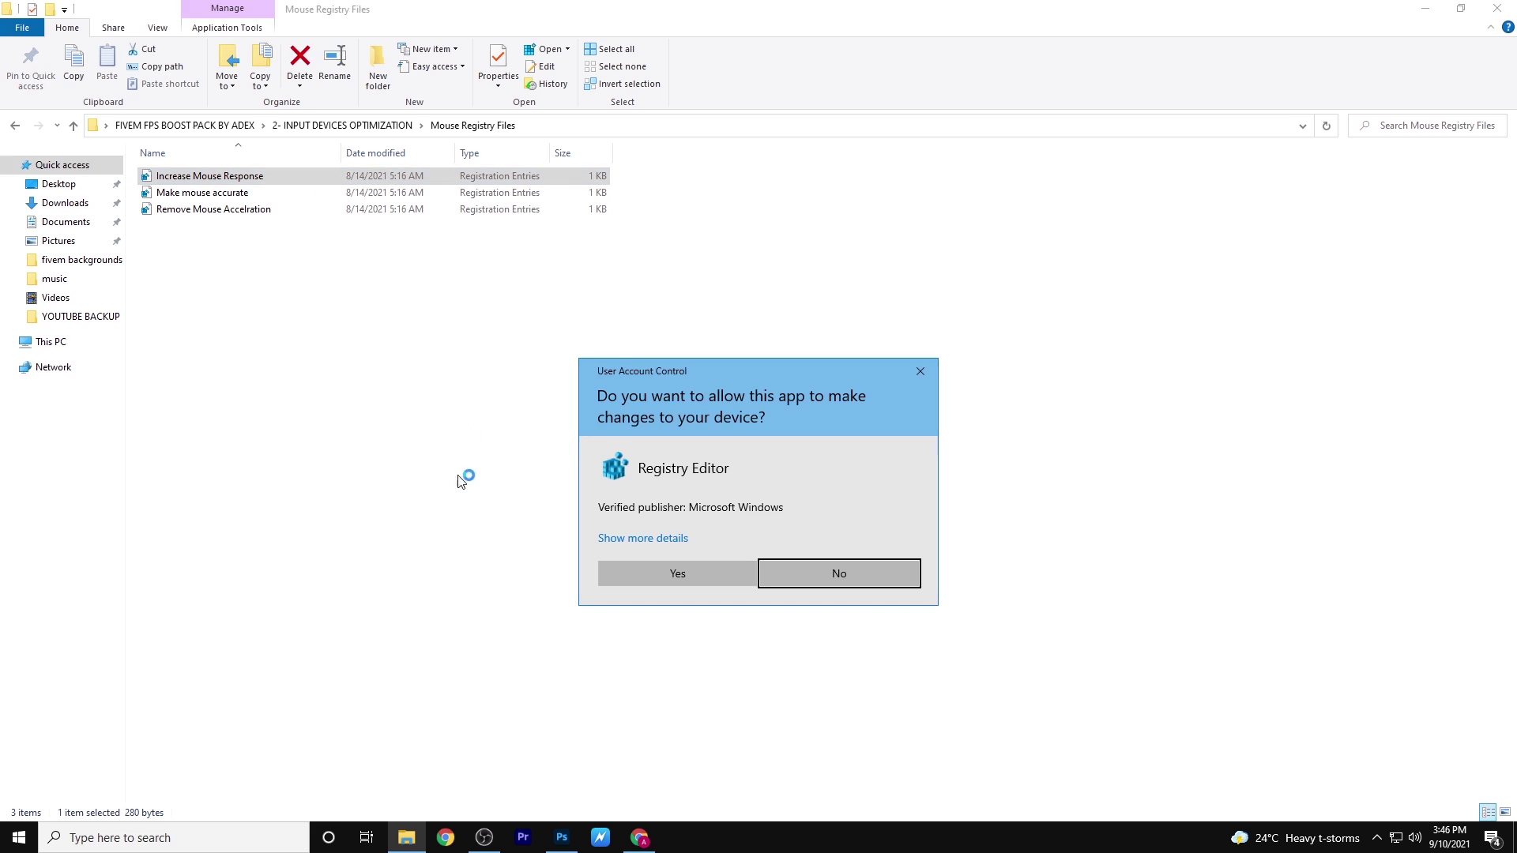
{"action": "left_click", "coordinate": [668, 572]}
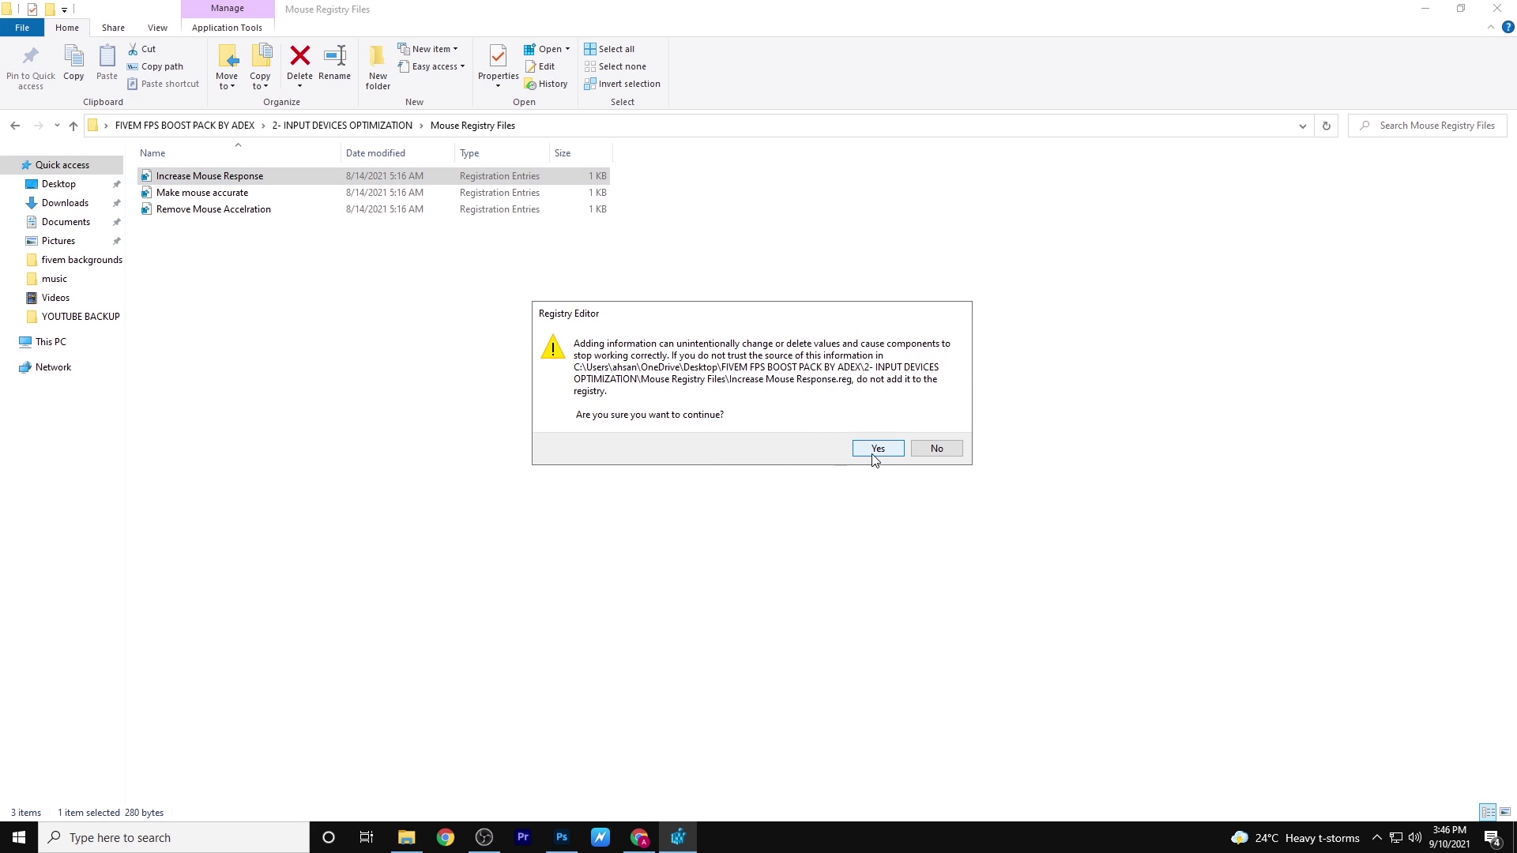
{"action": "left_click", "coordinate": [877, 448]}
{"action": "left_click", "coordinate": [929, 425]}
Merge the Make mouse accurate registry file into the Windows registry and accept the confirmations.
{"action": "left_click", "coordinate": [224, 195]}
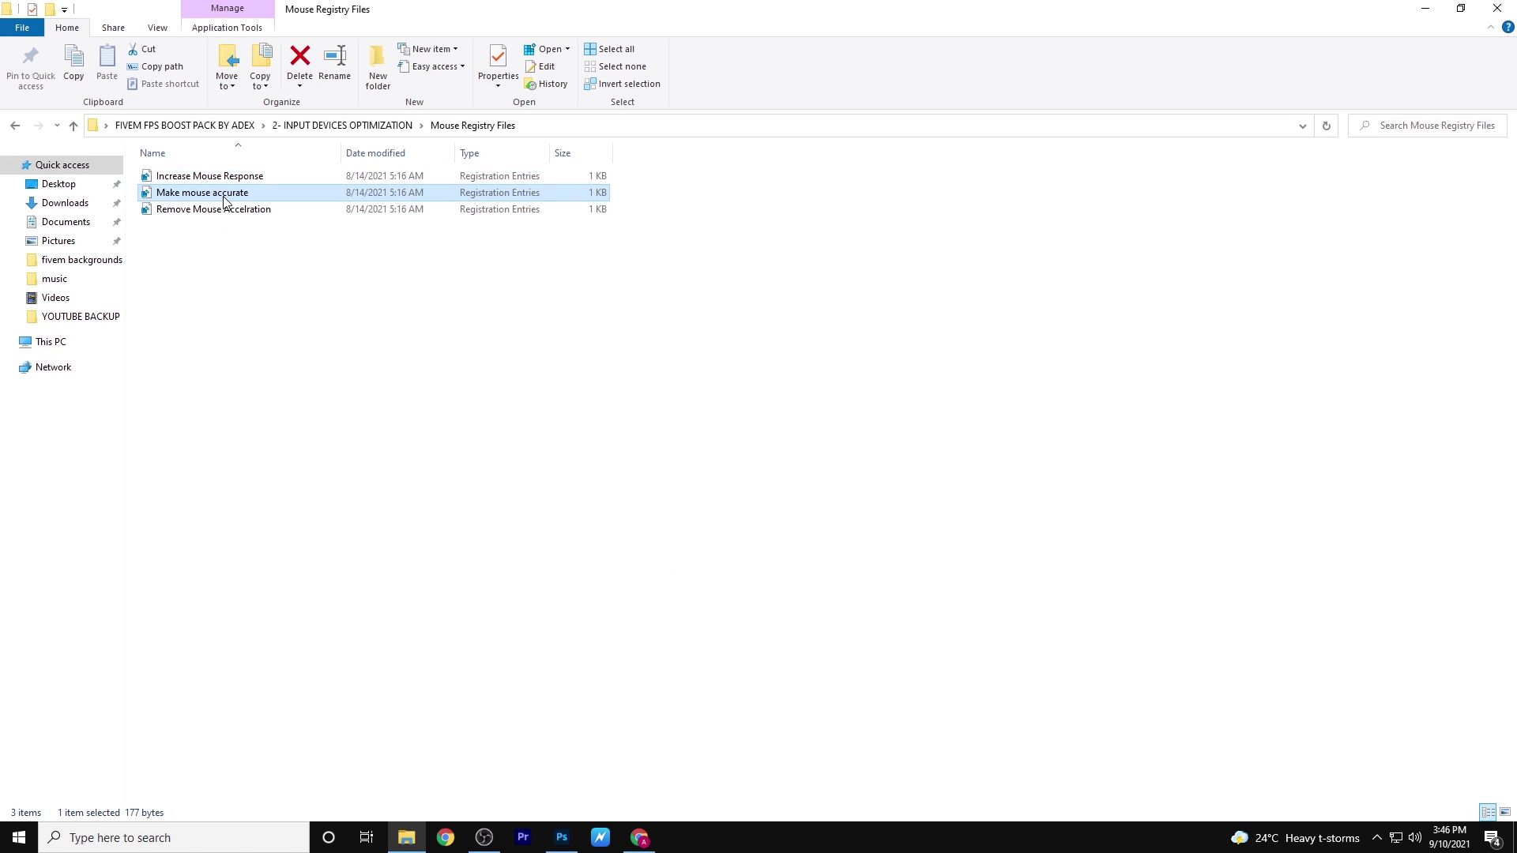
{"action": "double_click", "coordinate": [225, 197]}
{"action": "left_click", "coordinate": [667, 572]}
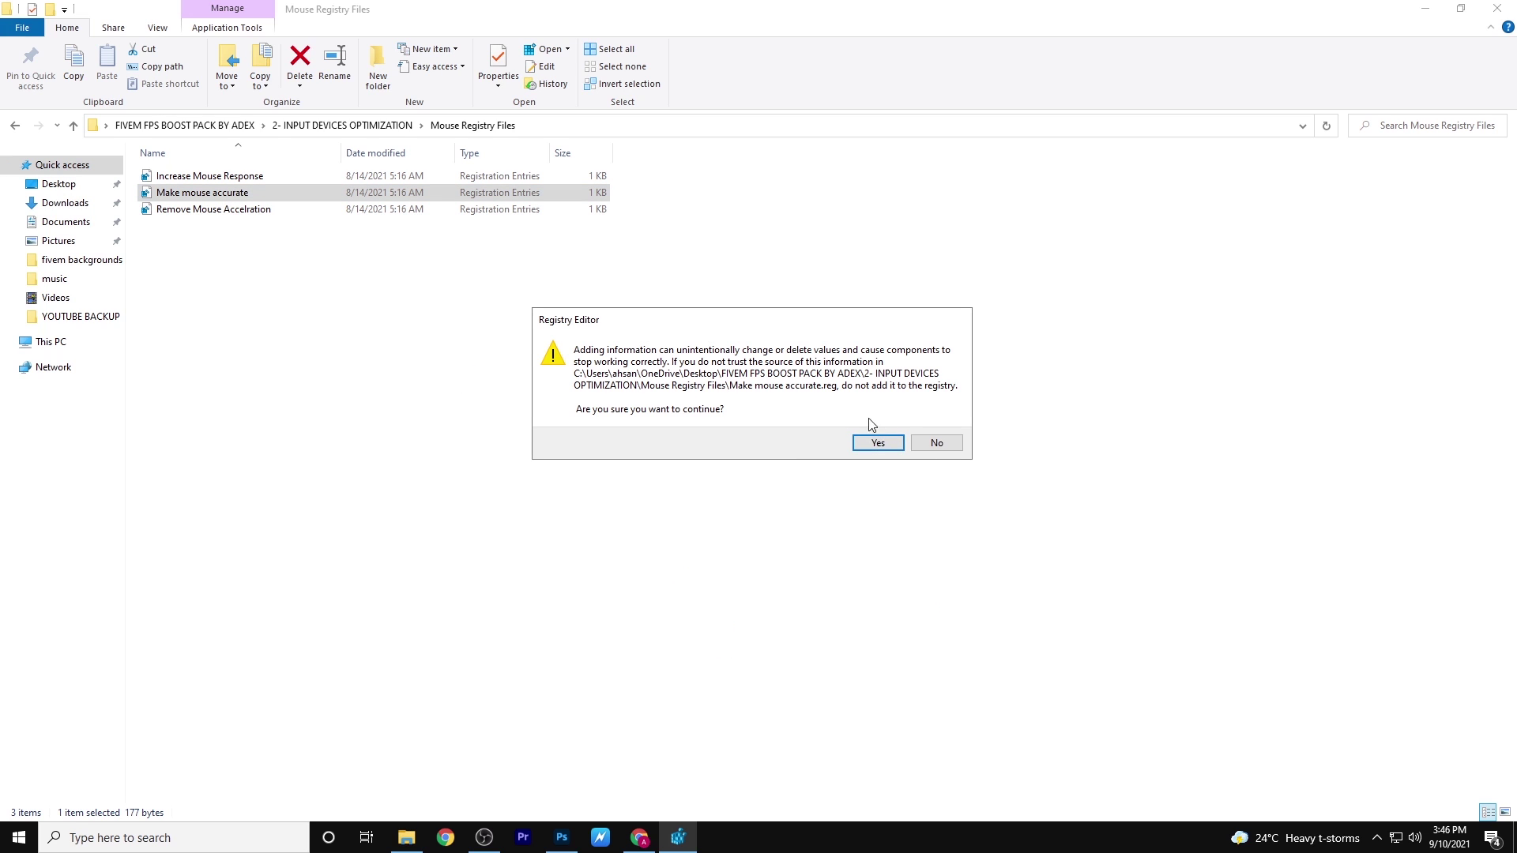
{"action": "left_click", "coordinate": [864, 446]}
{"action": "left_click", "coordinate": [934, 424]}
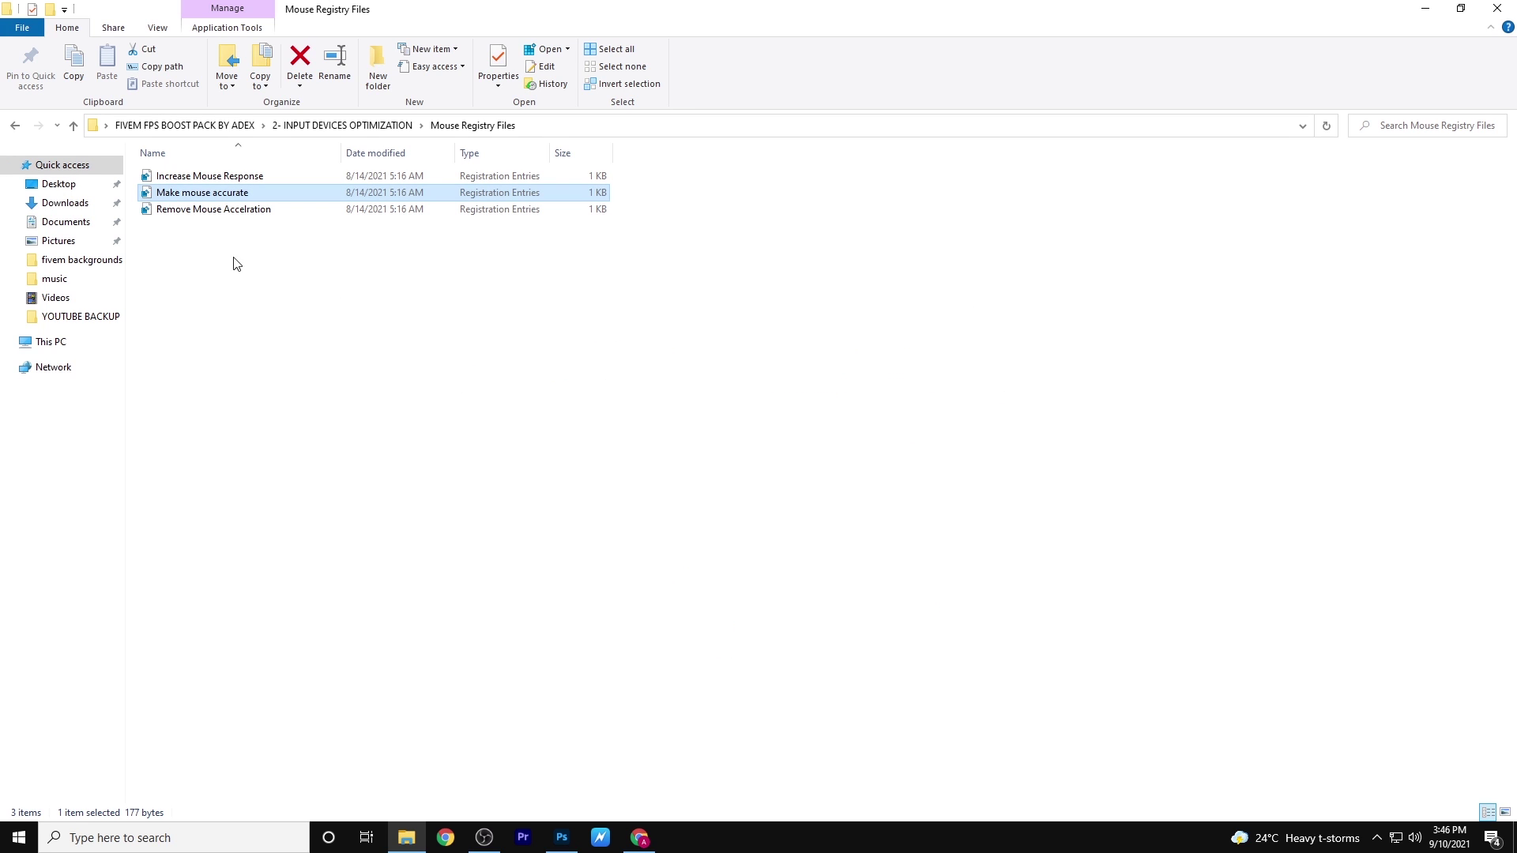
Merge the Remove Mouse Accelration registry file into the Windows registry and accept the confirmations.
{"action": "left_click", "coordinate": [178, 213]}
{"action": "double_click", "coordinate": [178, 211]}
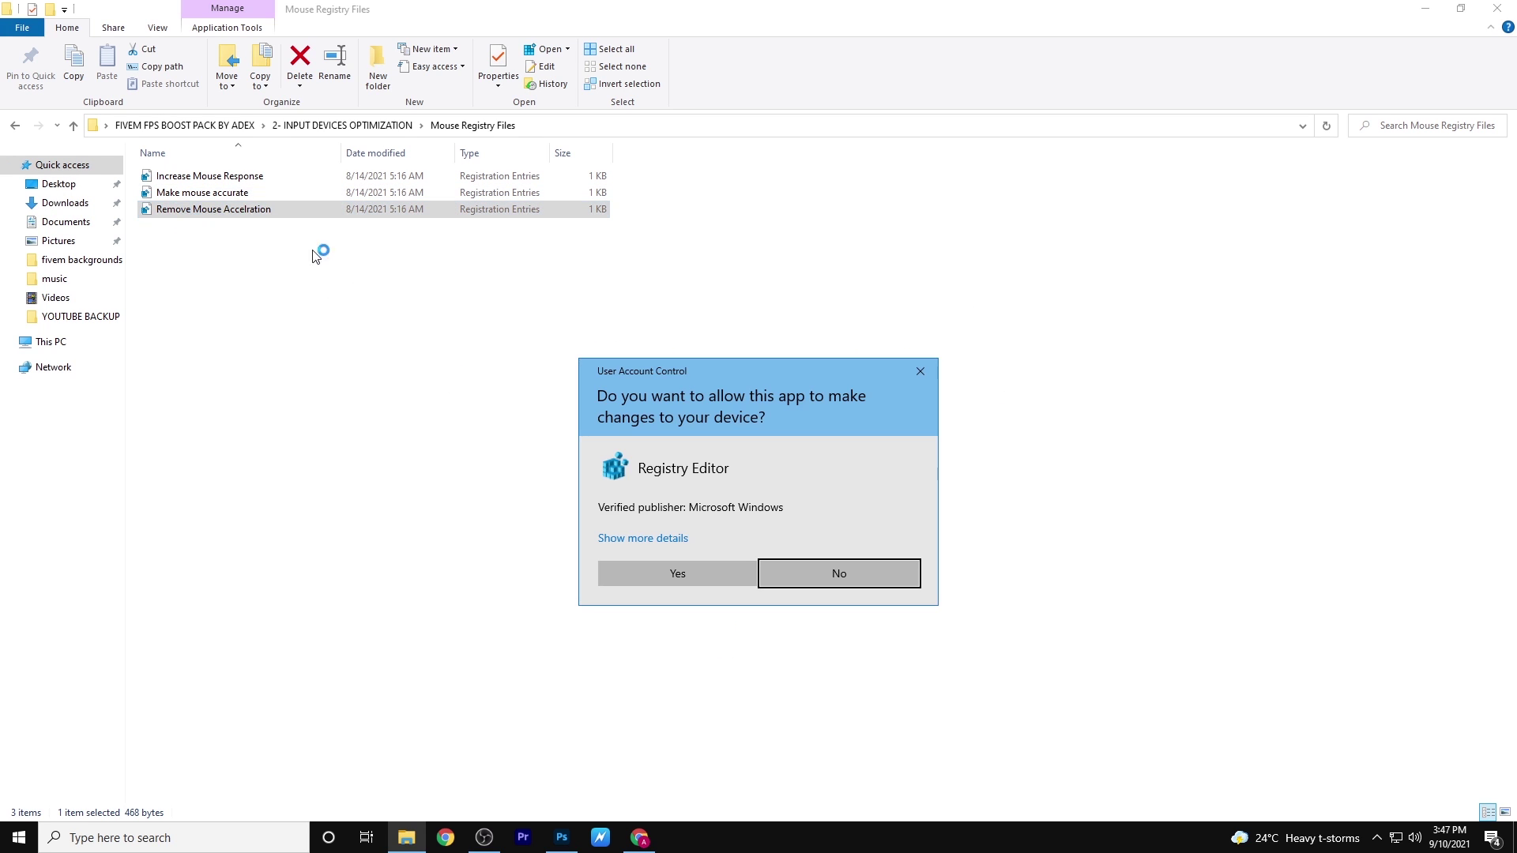
{"action": "left_click", "coordinate": [677, 574]}
{"action": "left_click", "coordinate": [877, 452]}
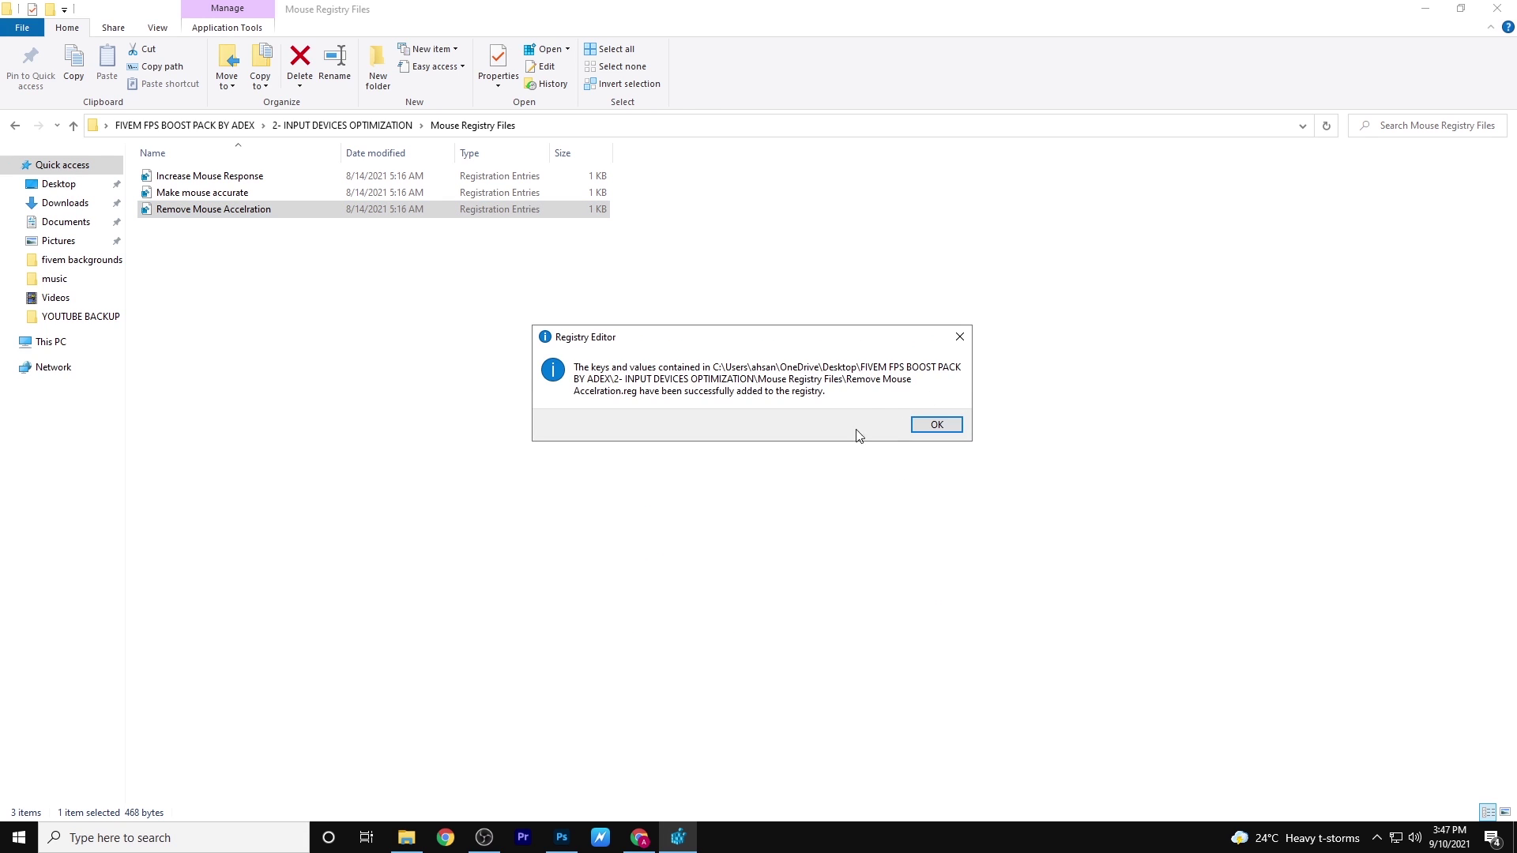
{"action": "left_click", "coordinate": [914, 427]}
{"action": "left_click_drag", "start_coordinate": [273, 295], "coordinate": [275, 196]}
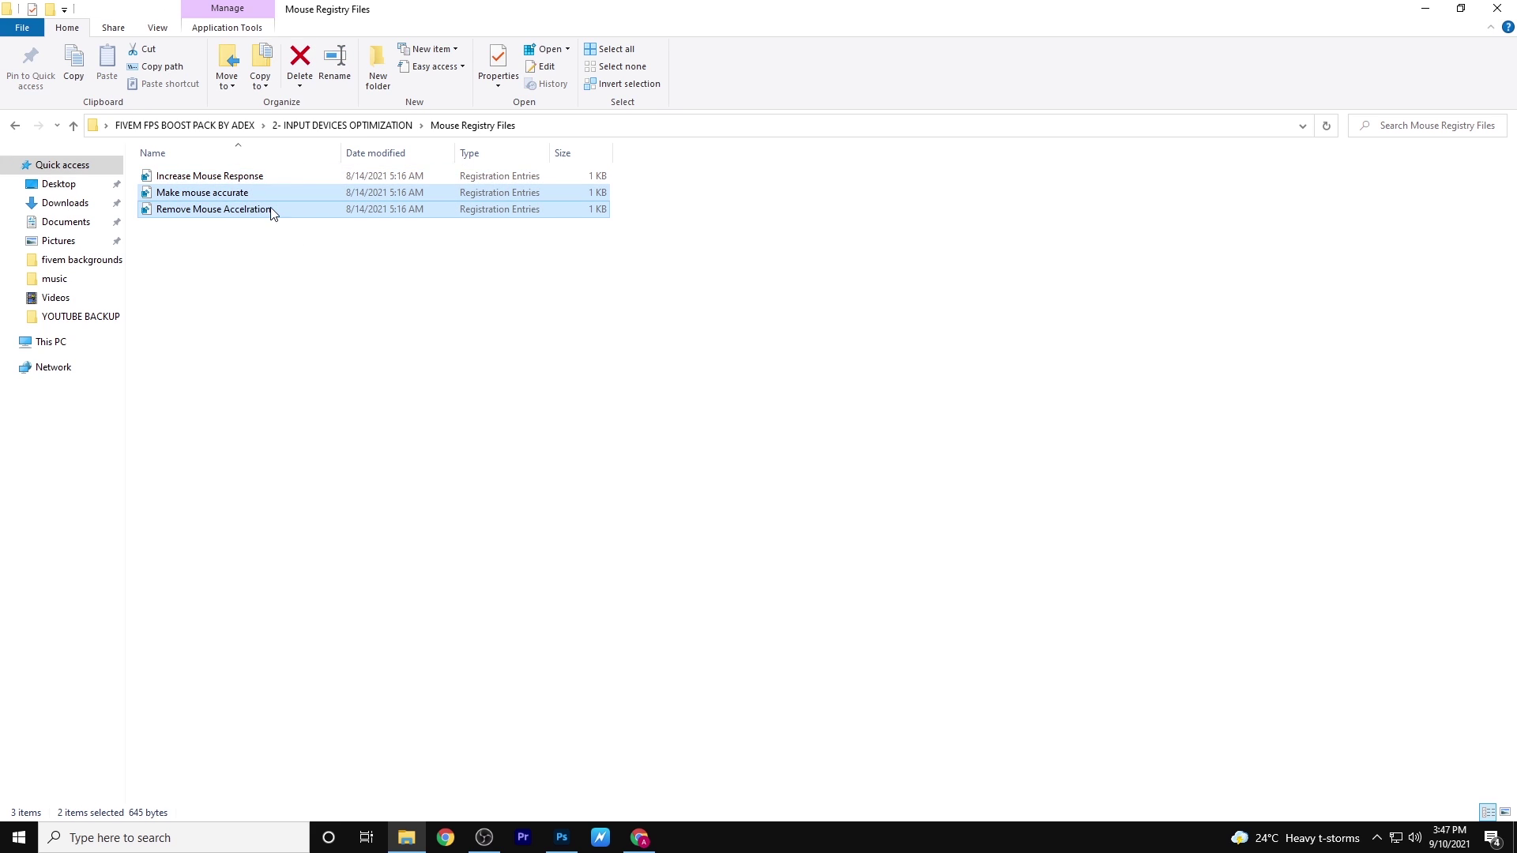
Return to the main boost pack folder and open the 3-MOUSE DELAY FIX folder.
{"action": "left_click", "coordinate": [183, 126]}
{"action": "double_click", "coordinate": [213, 210]}
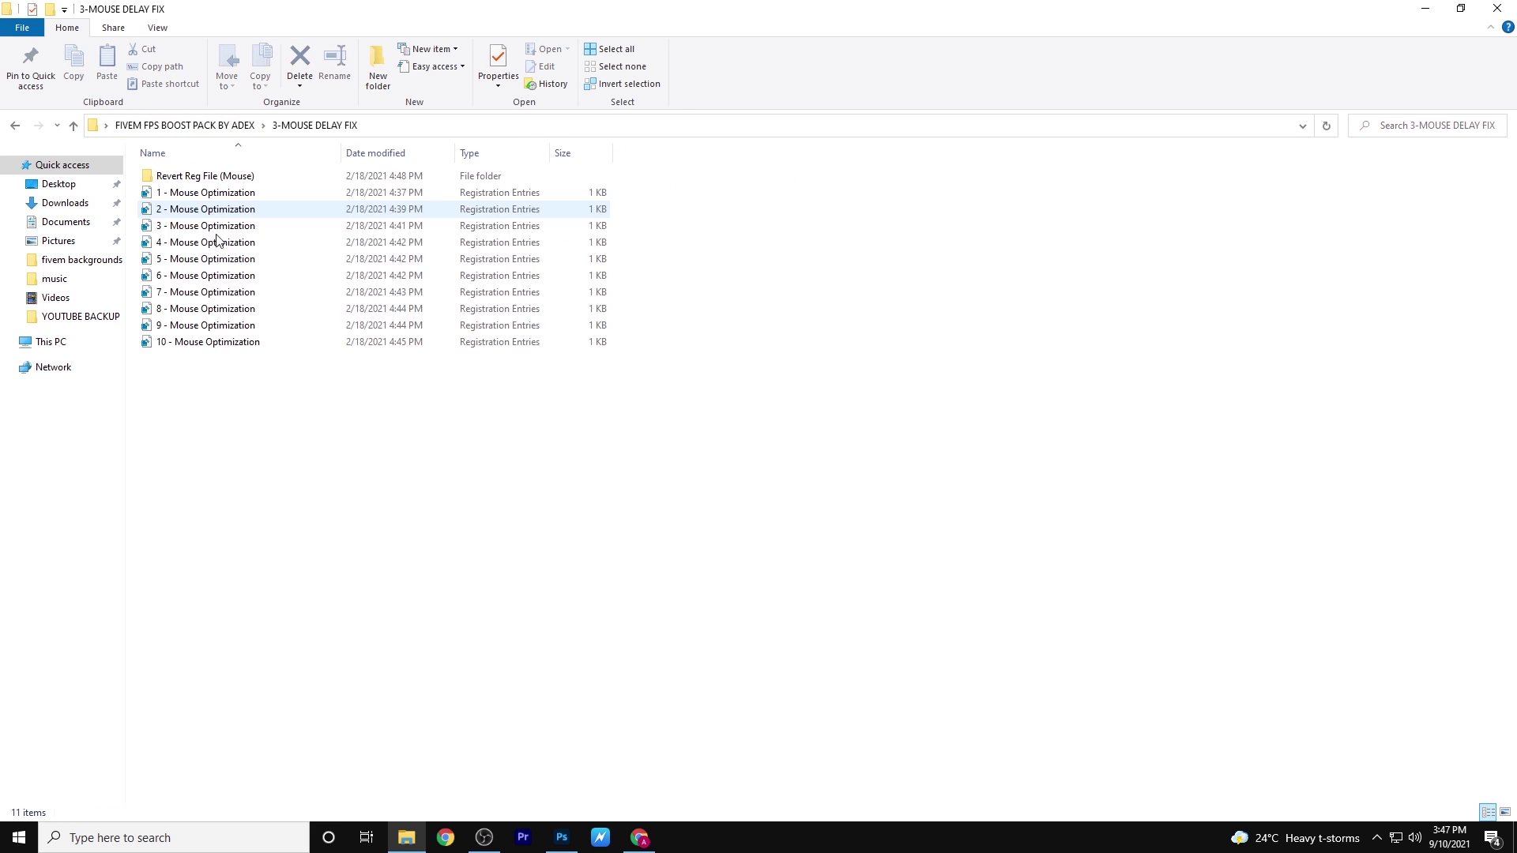
{"action": "left_click", "coordinate": [197, 275]}
{"action": "left_click", "coordinate": [213, 372]}
Merge the 1 - Mouse Optimization registry file into the Windows registry and accept the confirmations.
{"action": "double_click", "coordinate": [233, 195]}
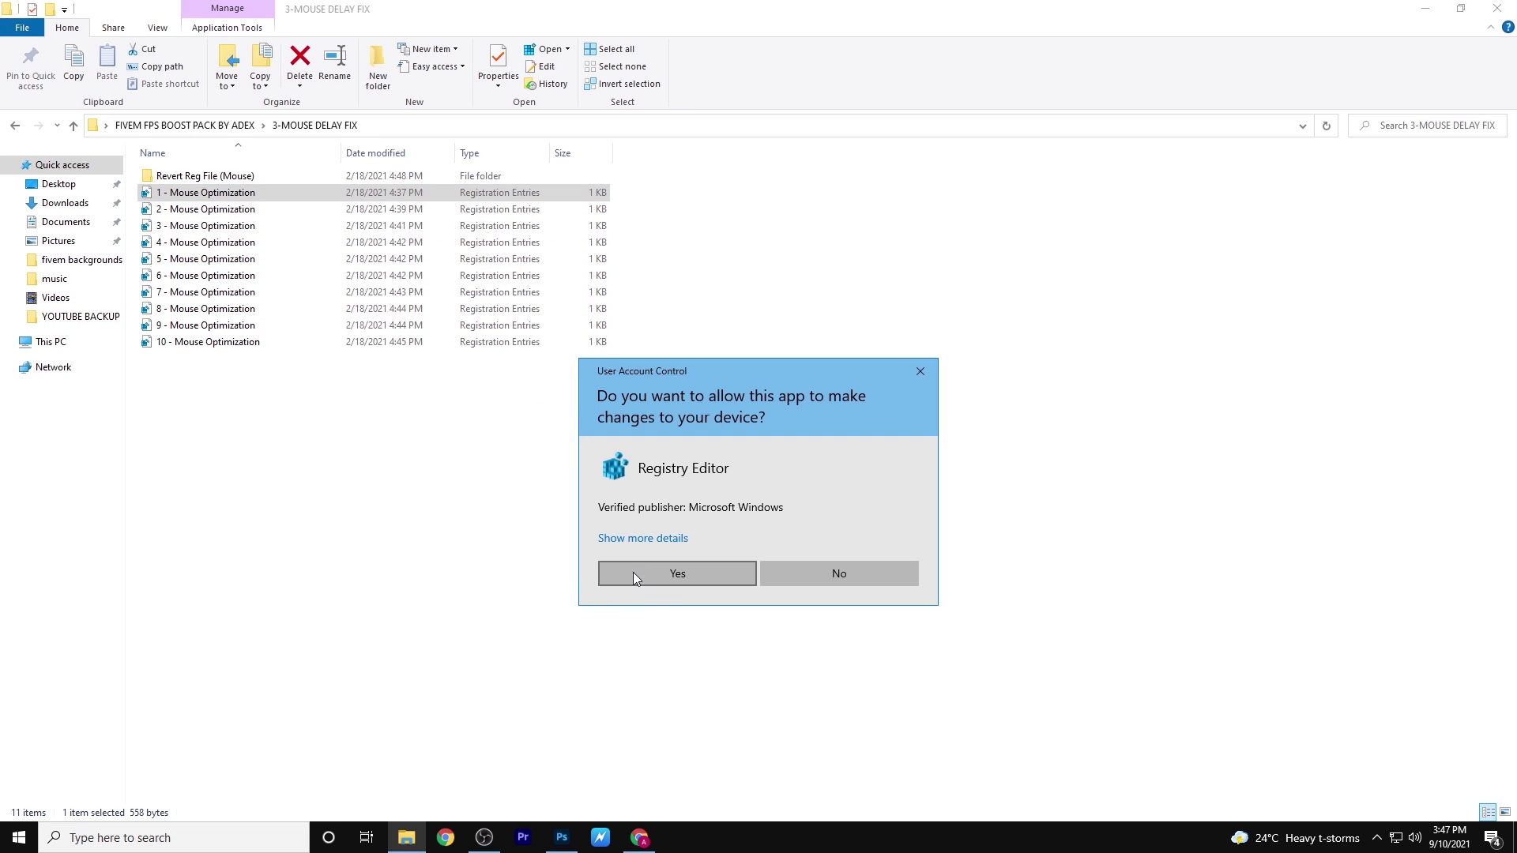
{"action": "left_click", "coordinate": [633, 578]}
{"action": "left_click", "coordinate": [879, 437]}
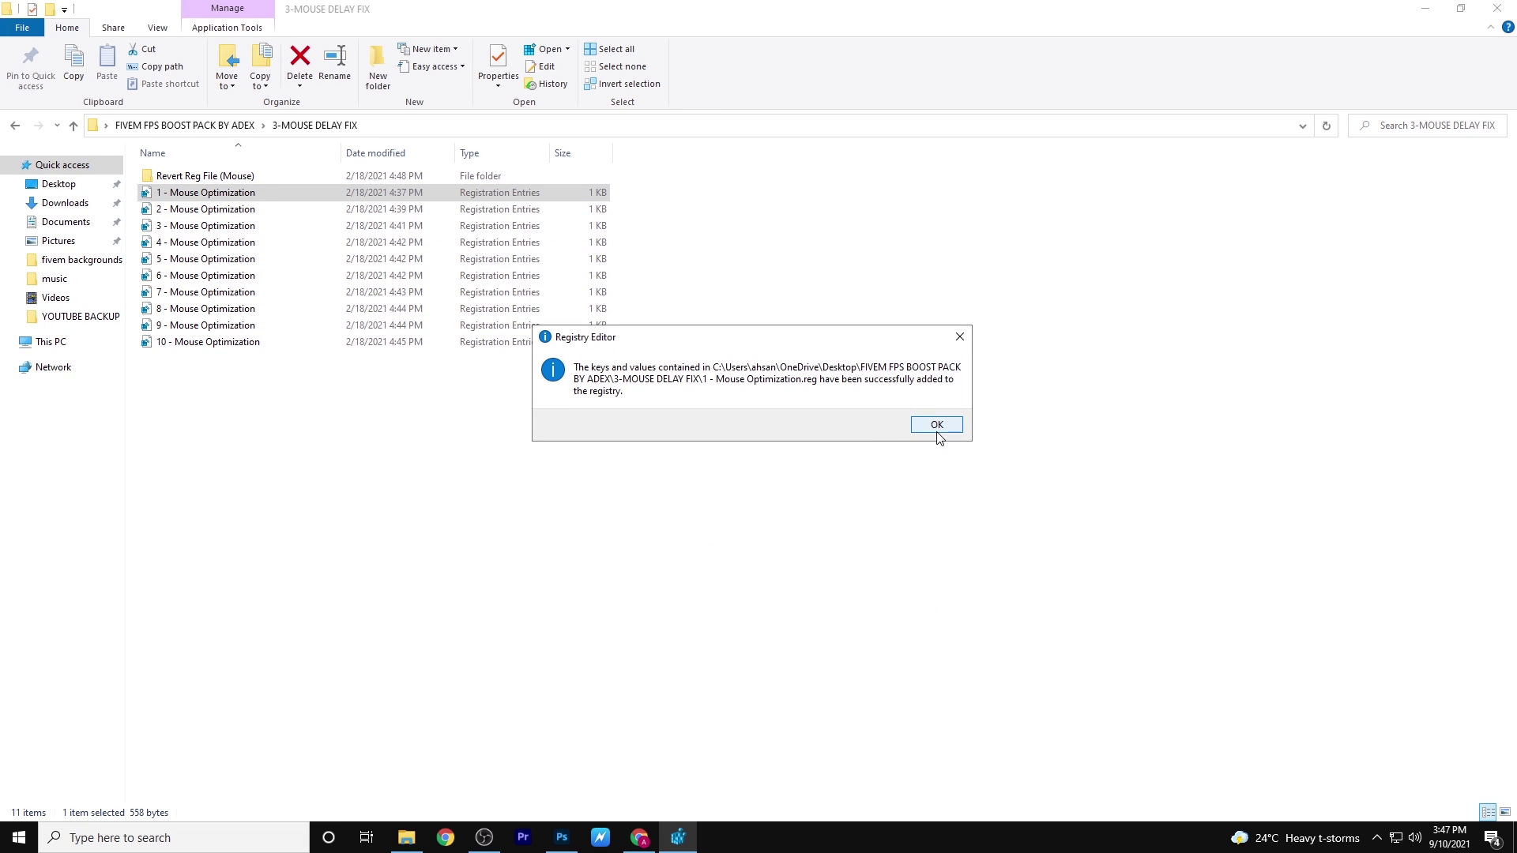
{"action": "left_click", "coordinate": [936, 427]}
Merge the 2 - Mouse Optimization registry file into the Windows registry and accept the confirmations.
{"action": "double_click", "coordinate": [253, 210]}
{"action": "left_click", "coordinate": [698, 572]}
{"action": "left_click", "coordinate": [879, 440]}
{"action": "left_click", "coordinate": [934, 429]}
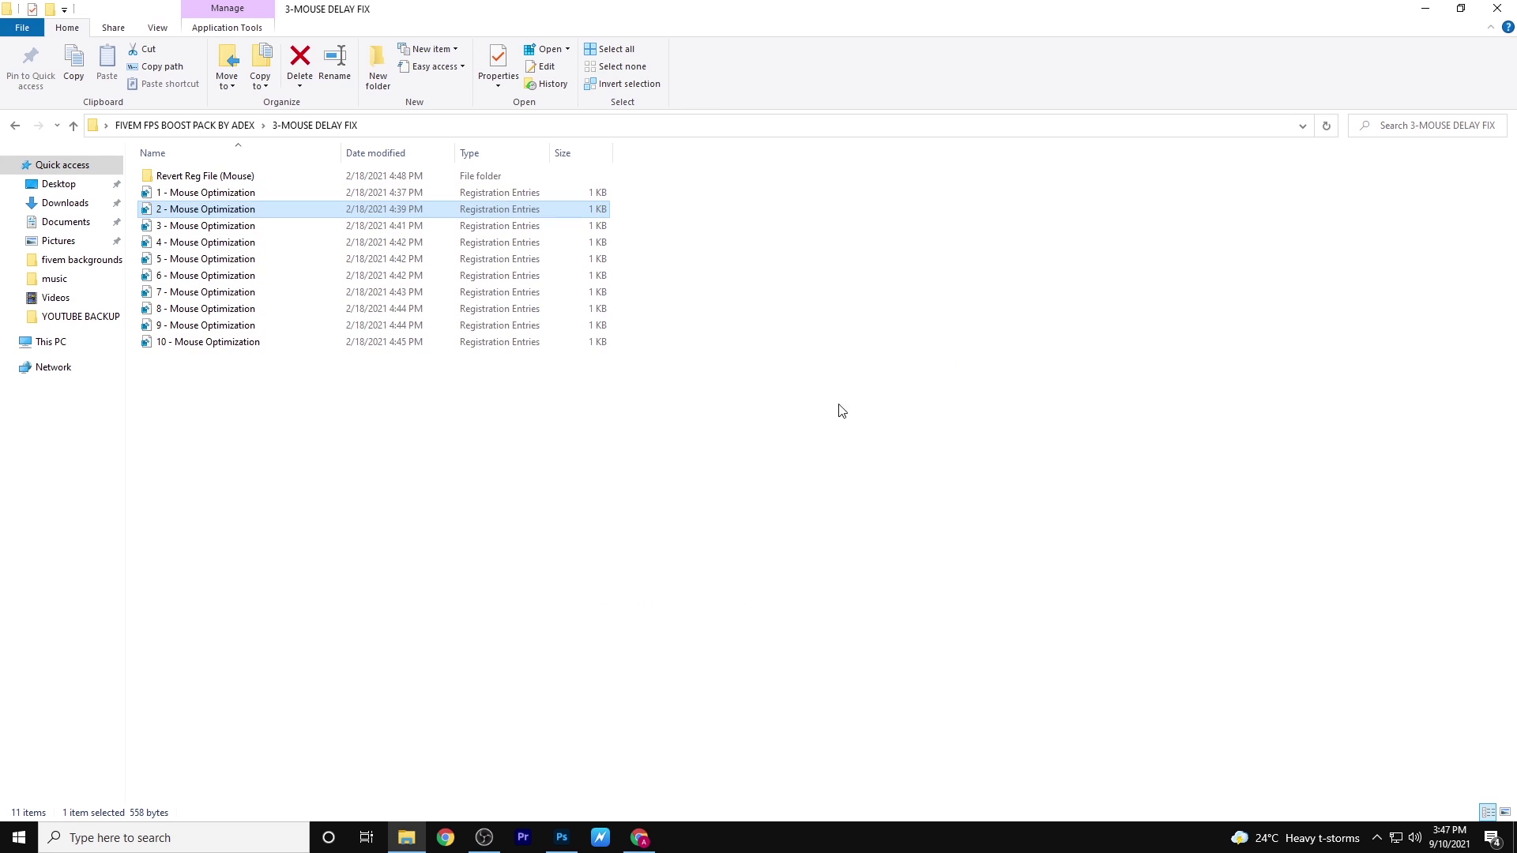
Merge the 3 - Mouse Optimization registry file into the Windows registry and accept the confirmations.
{"action": "double_click", "coordinate": [277, 224]}
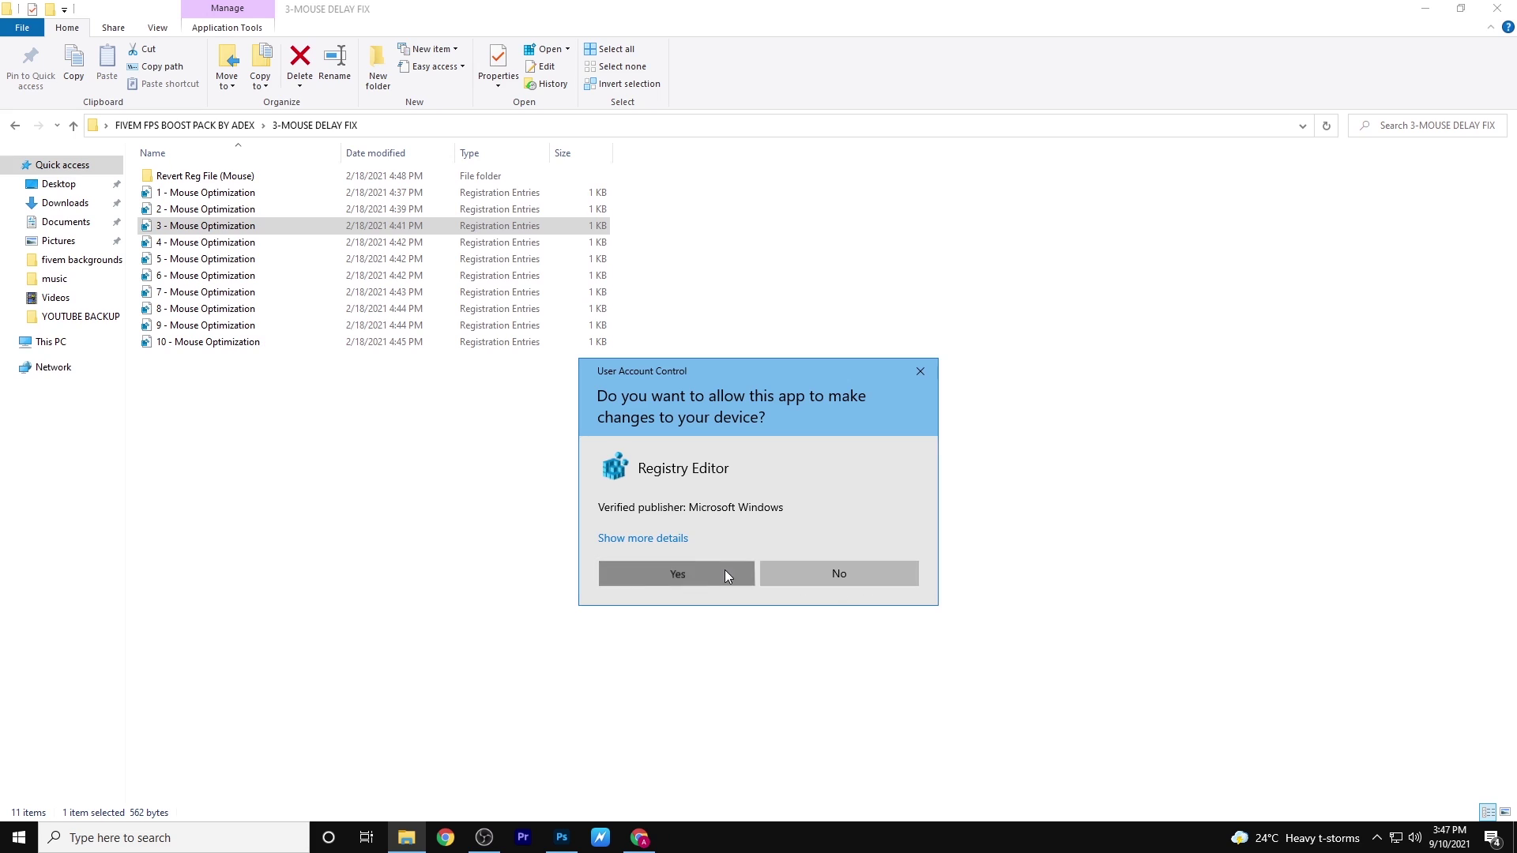
{"action": "left_click", "coordinate": [724, 572]}
{"action": "left_click", "coordinate": [877, 441]}
{"action": "left_click", "coordinate": [935, 427]}
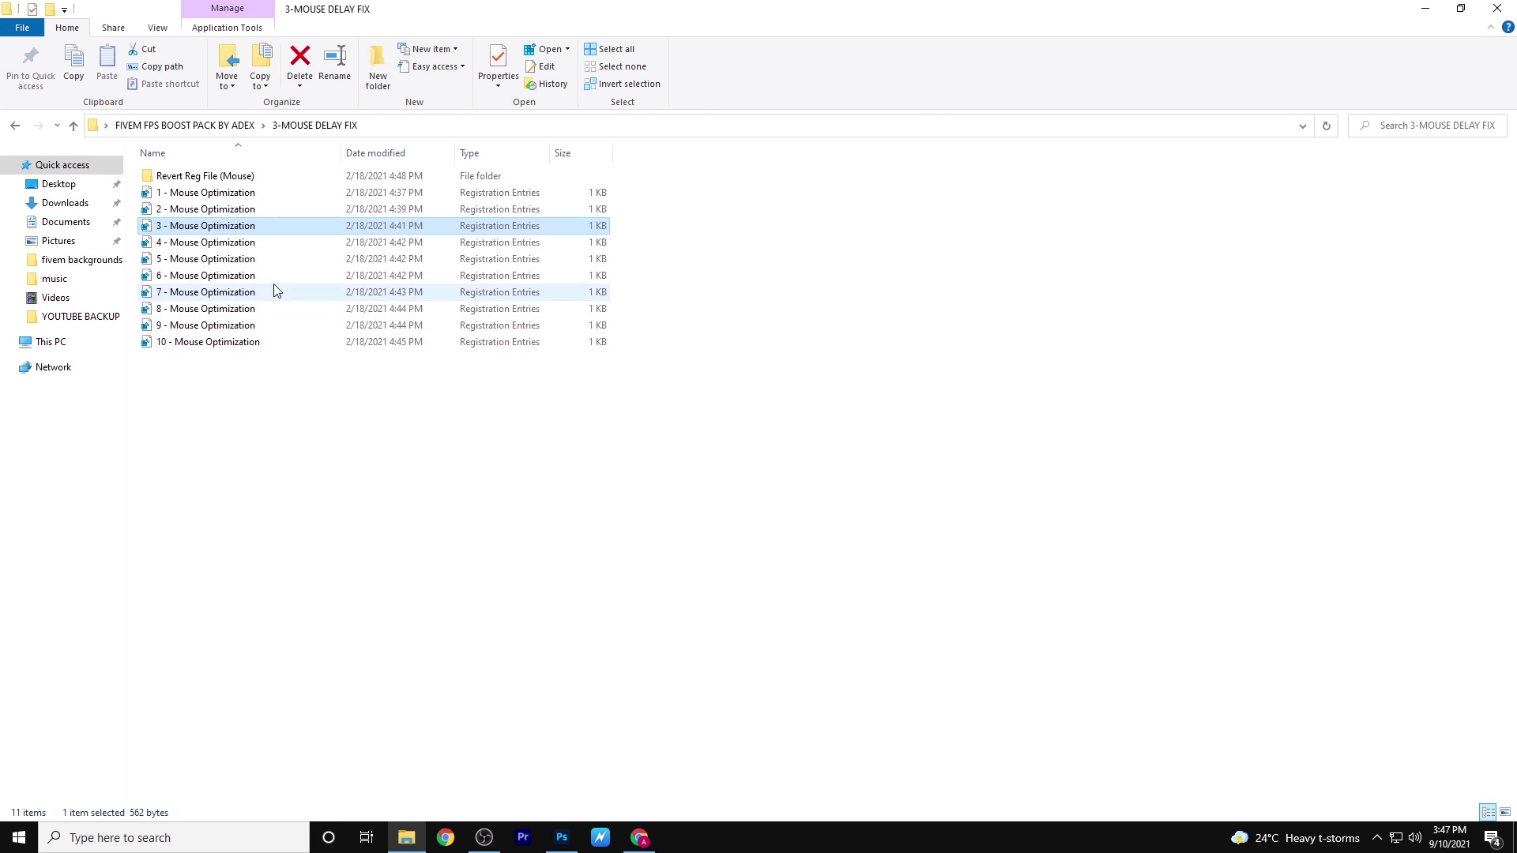
Merge the 4 - Mouse Optimization registry file into the Windows registry and accept the confirmations.
{"action": "double_click", "coordinate": [243, 242]}
{"action": "left_click", "coordinate": [702, 579]}
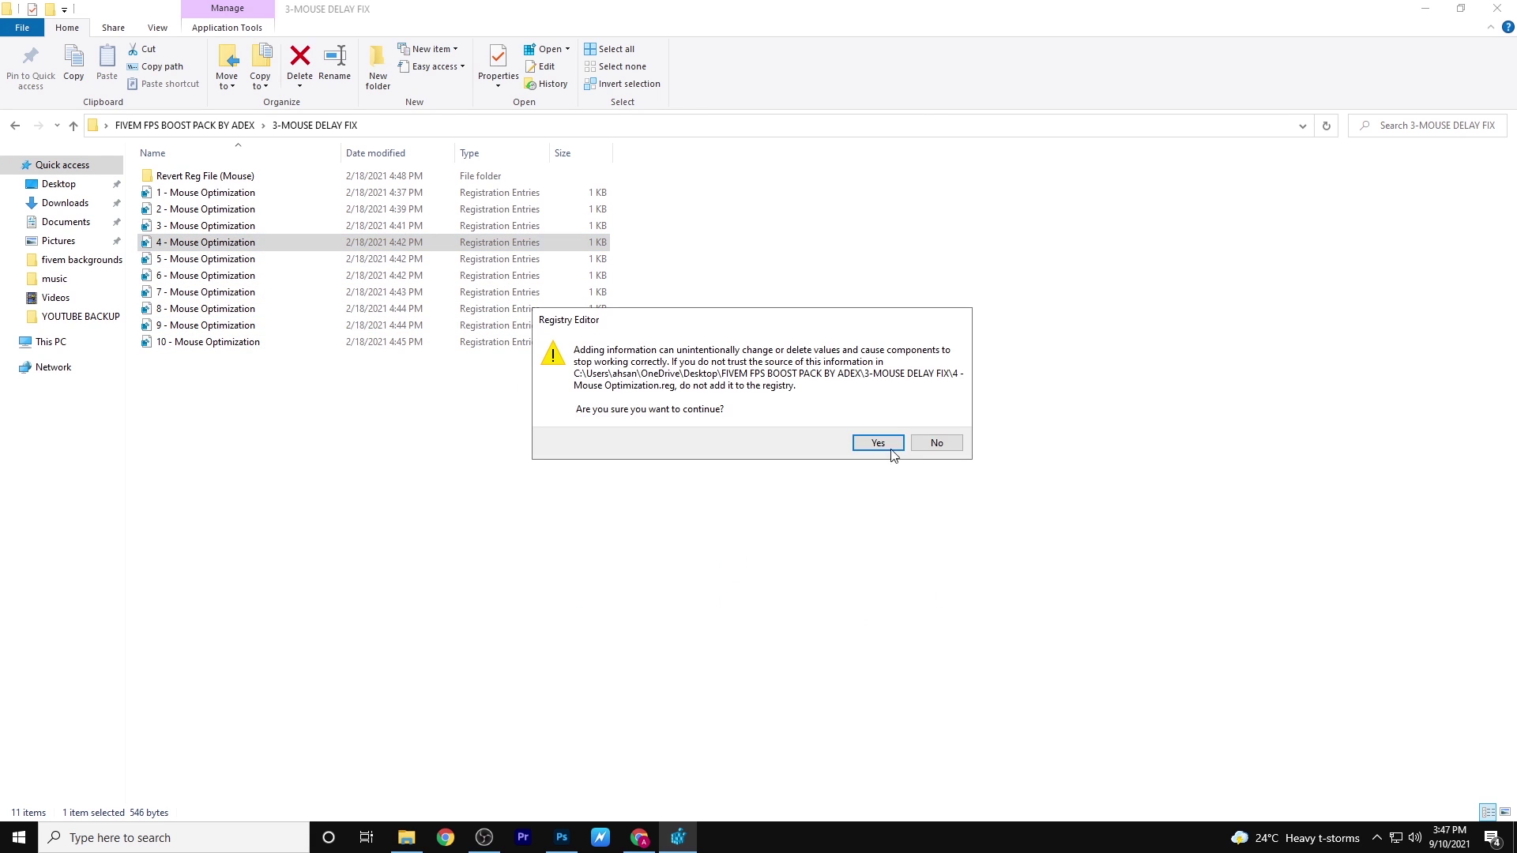
{"action": "left_click", "coordinate": [879, 442]}
{"action": "left_click", "coordinate": [935, 427]}
Merge the 5 - Mouse Optimization registry file into the Windows registry and accept the confirmations.
{"action": "left_click", "coordinate": [237, 260]}
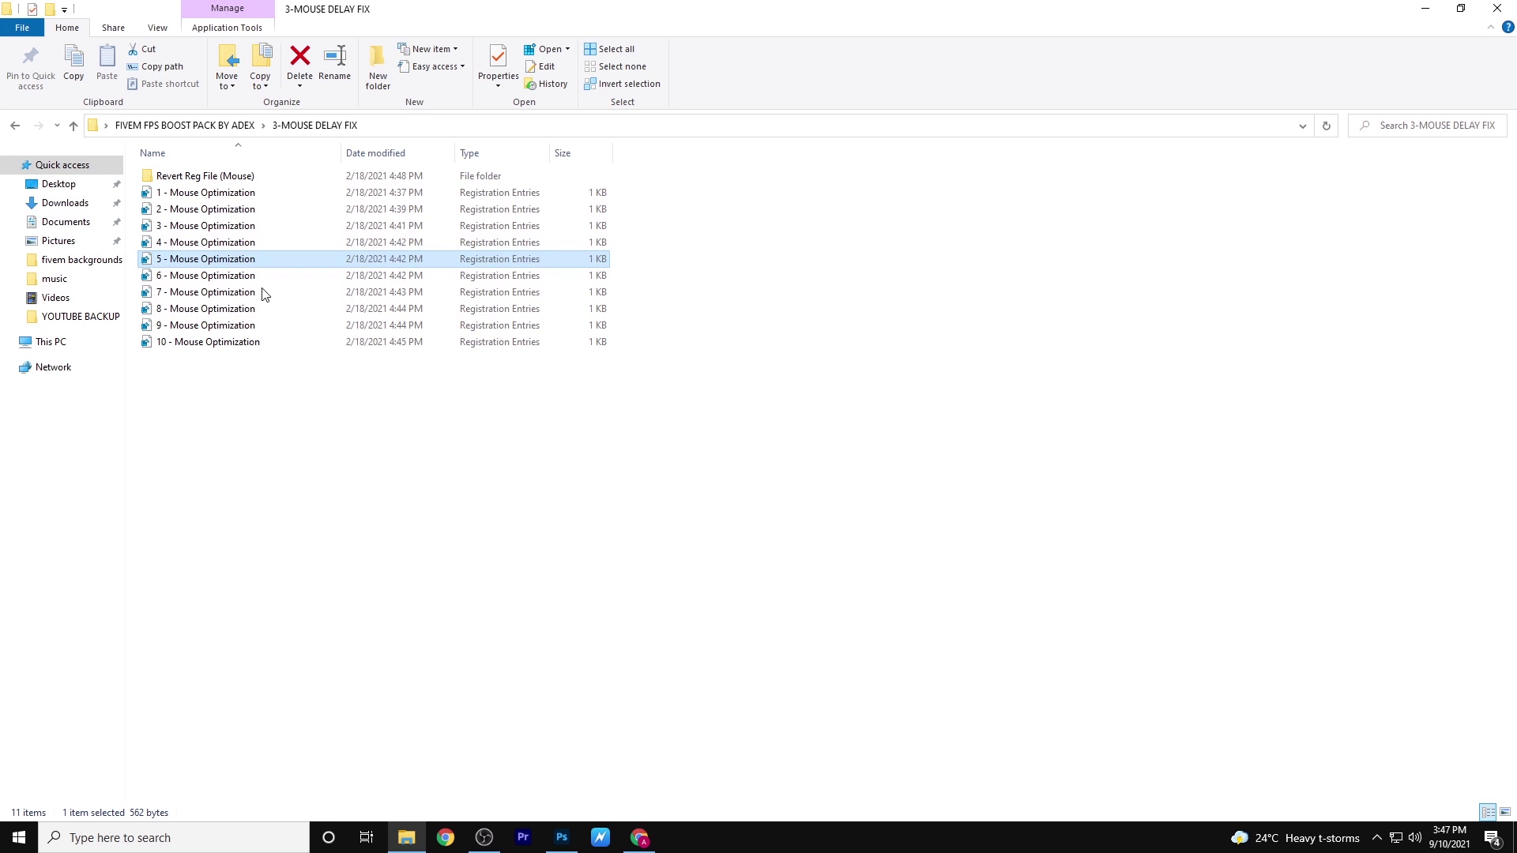
{"action": "double_click", "coordinate": [237, 259]}
{"action": "left_click", "coordinate": [698, 572]}
{"action": "left_click", "coordinate": [877, 441]}
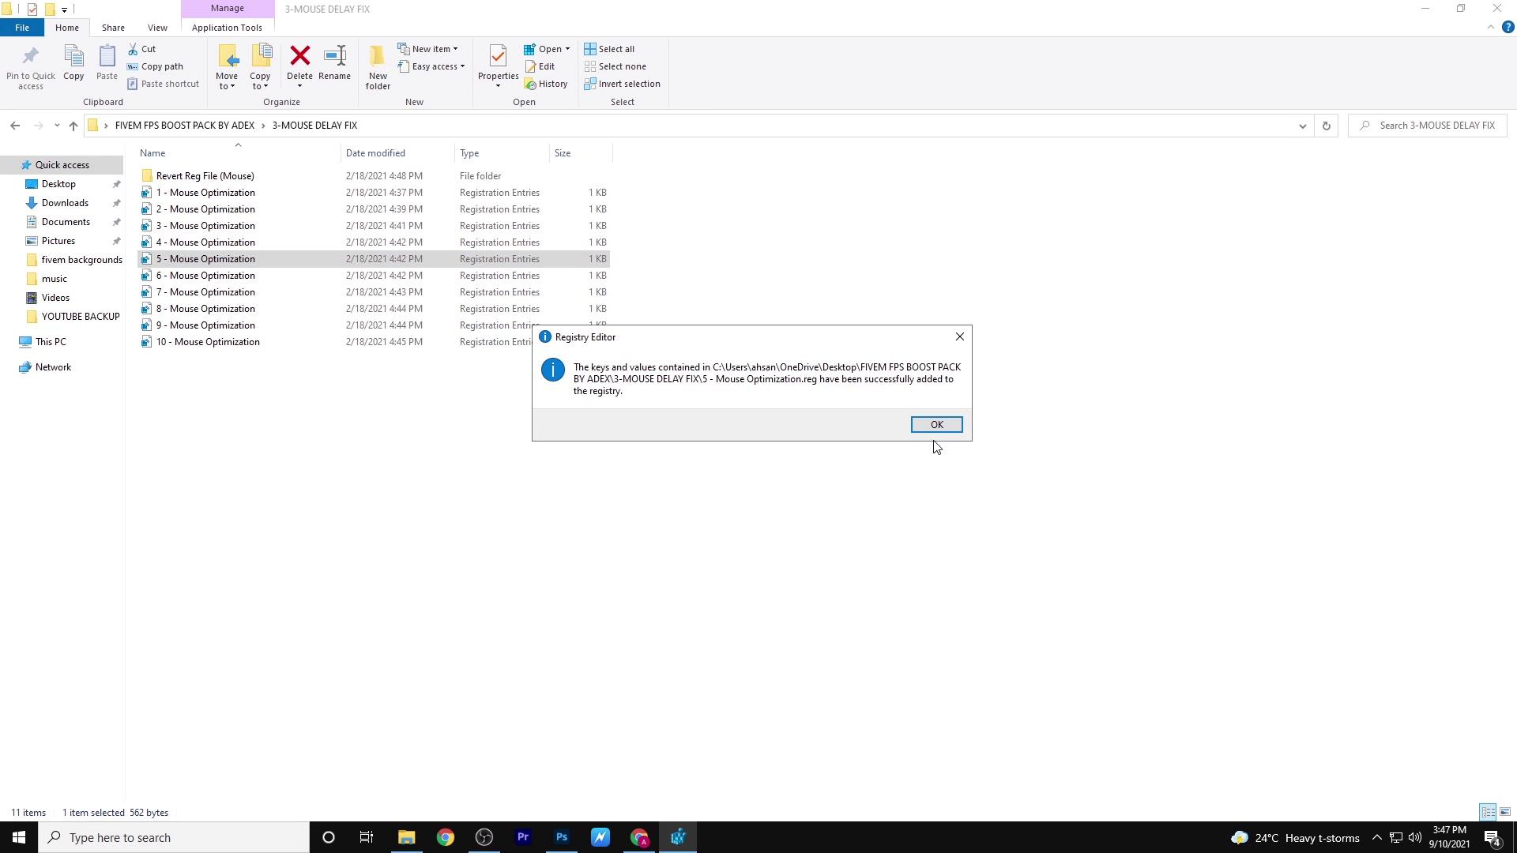
{"action": "left_click", "coordinate": [935, 425]}
Merge the 6 - Mouse Optimization registry file into the Windows registry and accept the confirmations.
{"action": "double_click", "coordinate": [210, 275]}
{"action": "left_click", "coordinate": [687, 574]}
{"action": "left_click", "coordinate": [872, 443]}
{"action": "left_click", "coordinate": [933, 427]}
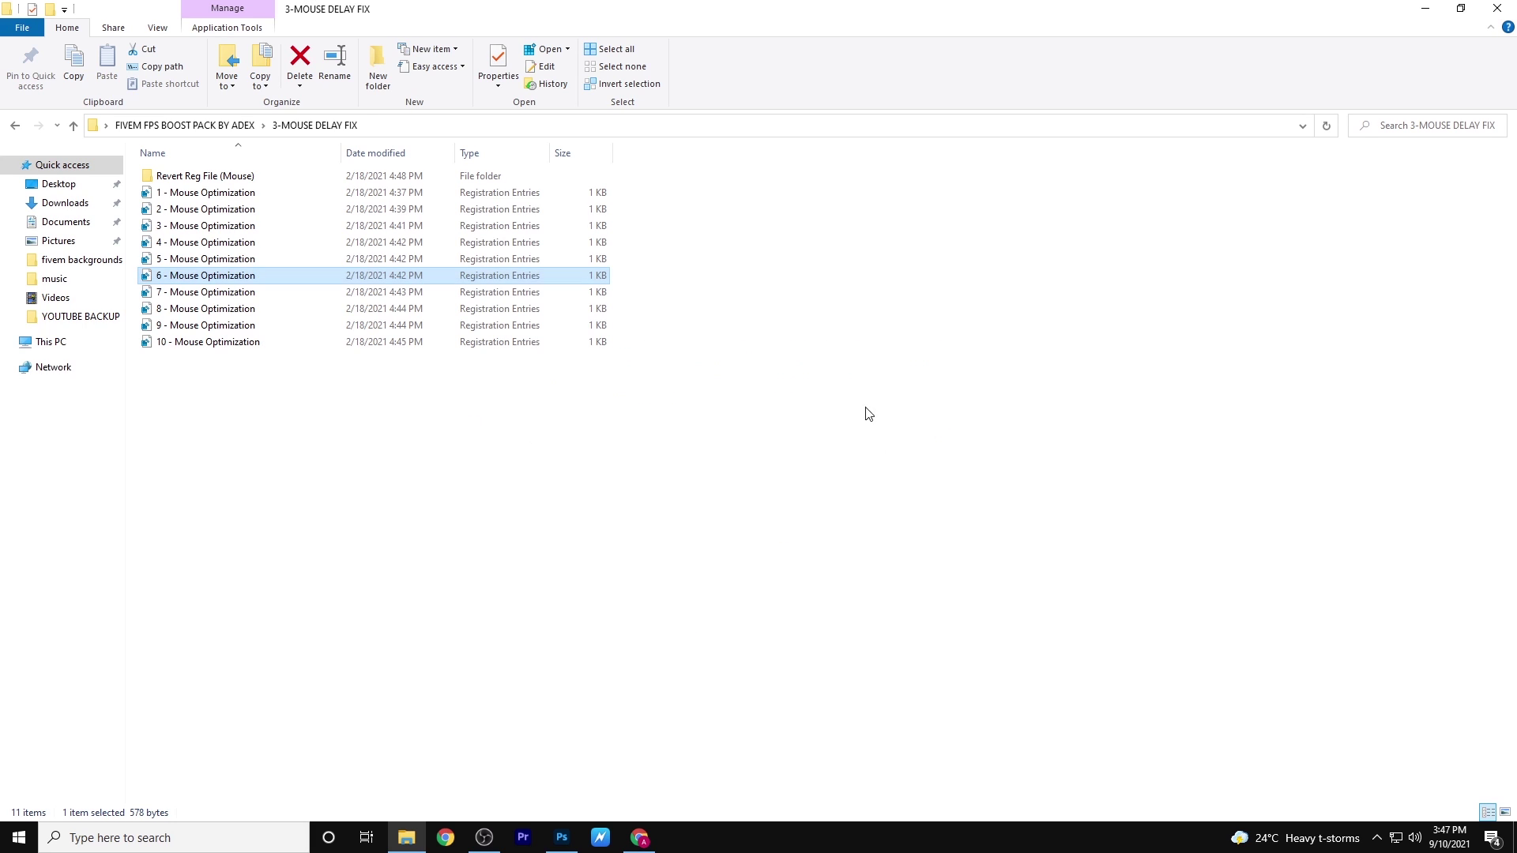
Merge the 7 - Mouse Optimization registry file into the Windows registry and accept the confirmations.
{"action": "double_click", "coordinate": [244, 292]}
{"action": "left_click", "coordinate": [717, 569]}
{"action": "left_click", "coordinate": [878, 443]}
{"action": "left_click", "coordinate": [934, 427]}
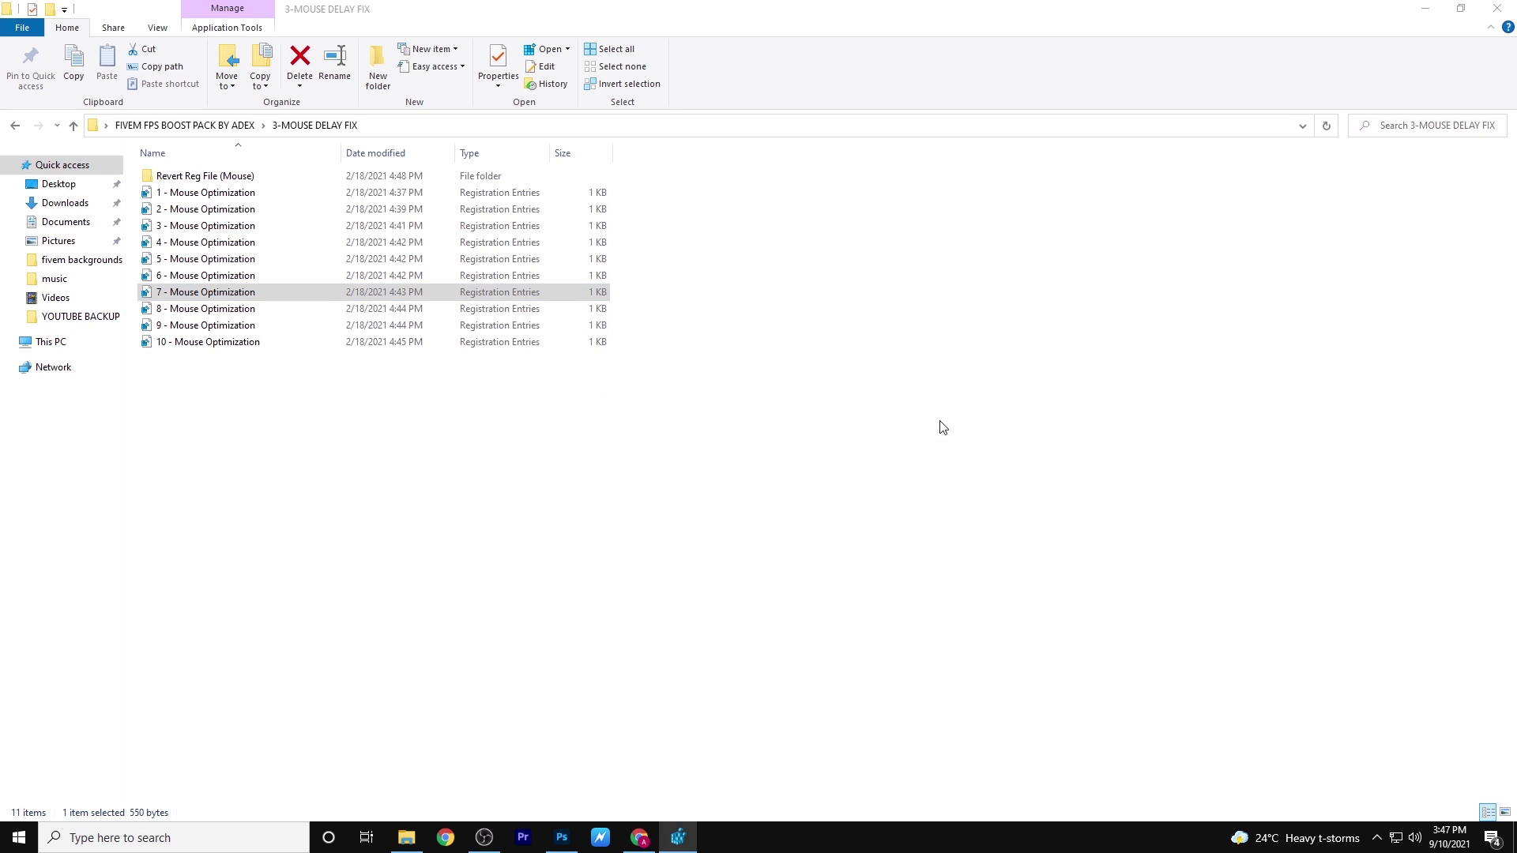
Merge the 8 - Mouse Optimization registry file into the Windows registry and accept the confirmations.
{"action": "double_click", "coordinate": [427, 309]}
{"action": "left_click", "coordinate": [663, 577]}
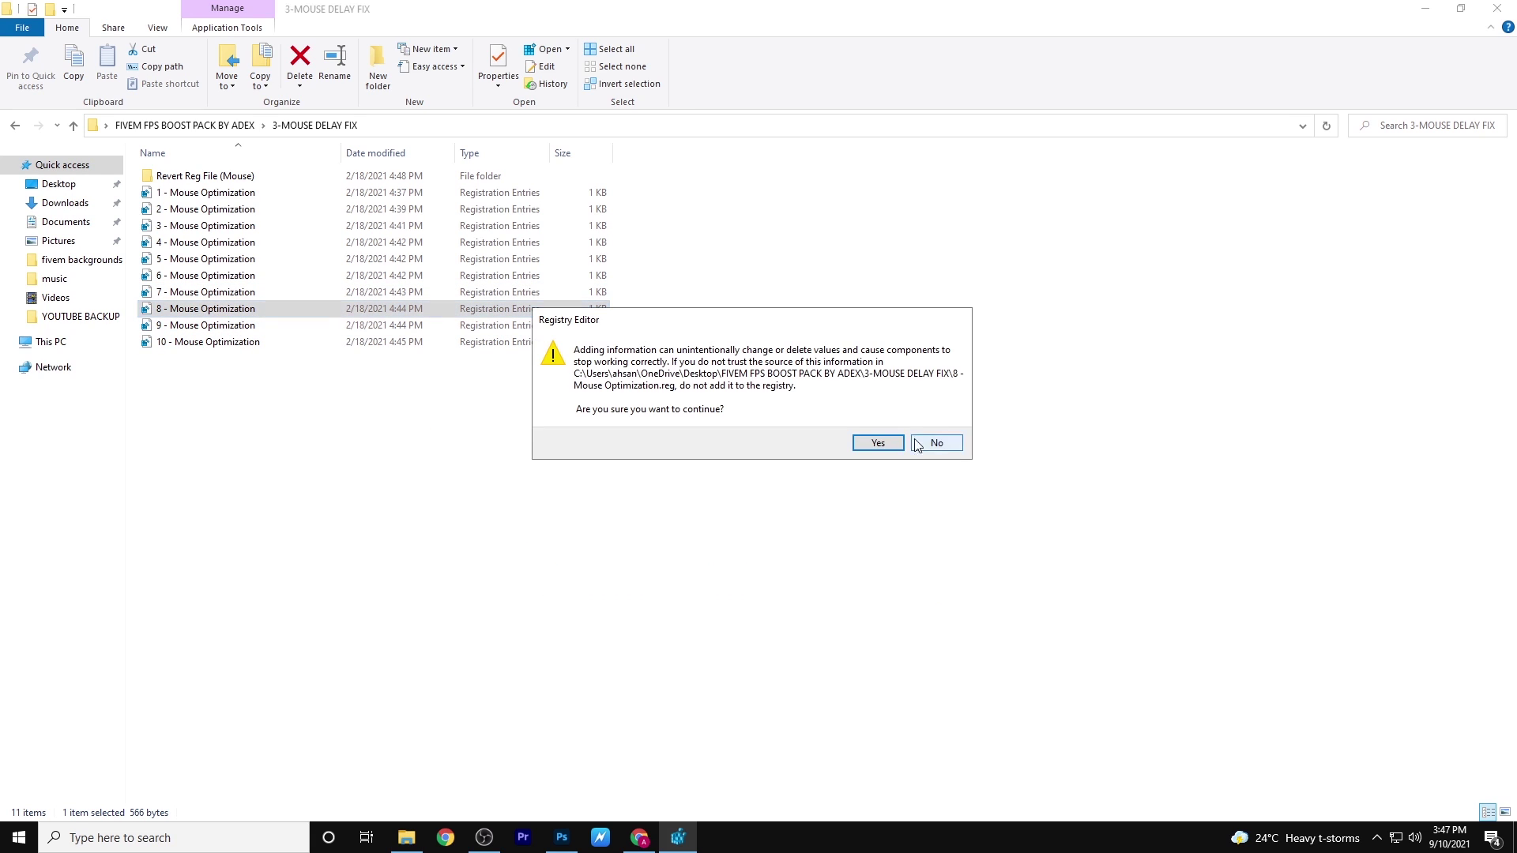
{"action": "left_click", "coordinate": [878, 443]}
{"action": "left_click", "coordinate": [940, 428]}
Merge the 9 - Mouse Optimization registry file into the Windows registry and accept the confirmations.
{"action": "double_click", "coordinate": [237, 326]}
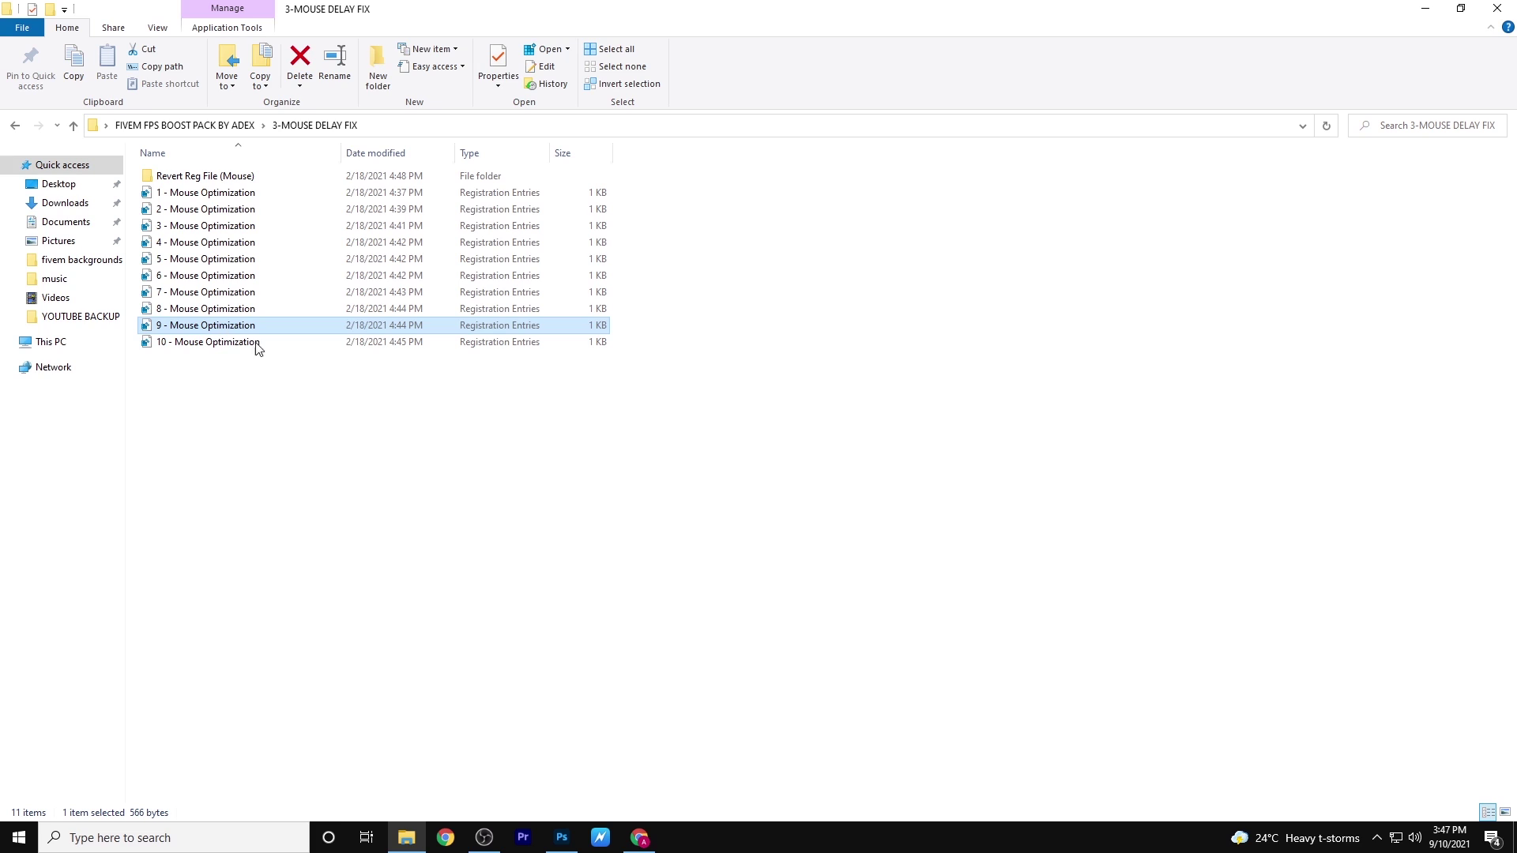
{"action": "left_click", "coordinate": [678, 574]}
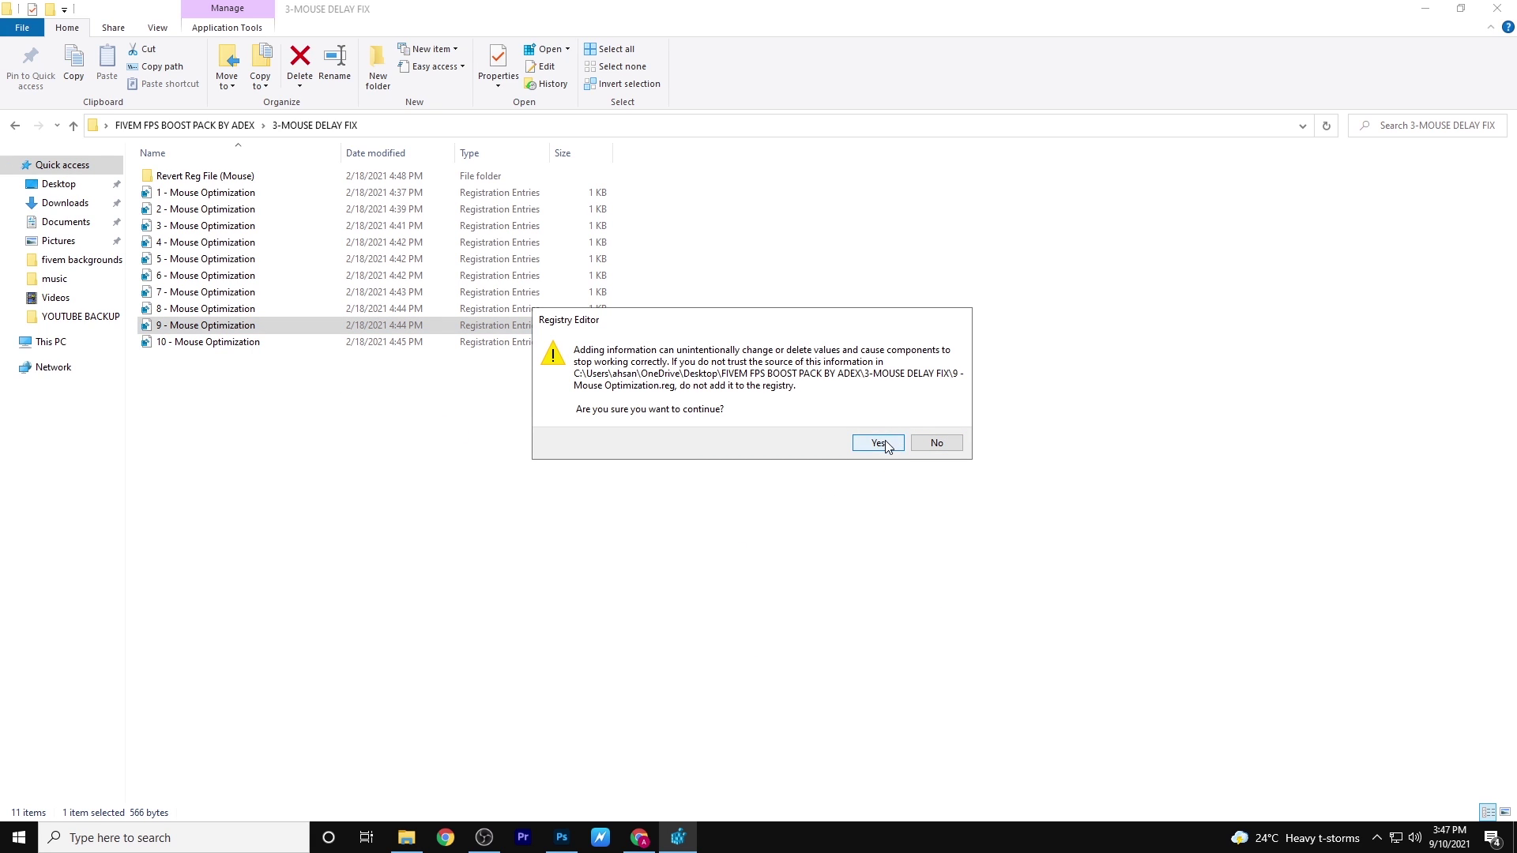
{"action": "left_click", "coordinate": [883, 443]}
{"action": "left_click", "coordinate": [917, 423]}
Merge the 10 - Mouse Optimization registry file into the Windows registry and accept the confirmations.
{"action": "double_click", "coordinate": [245, 342]}
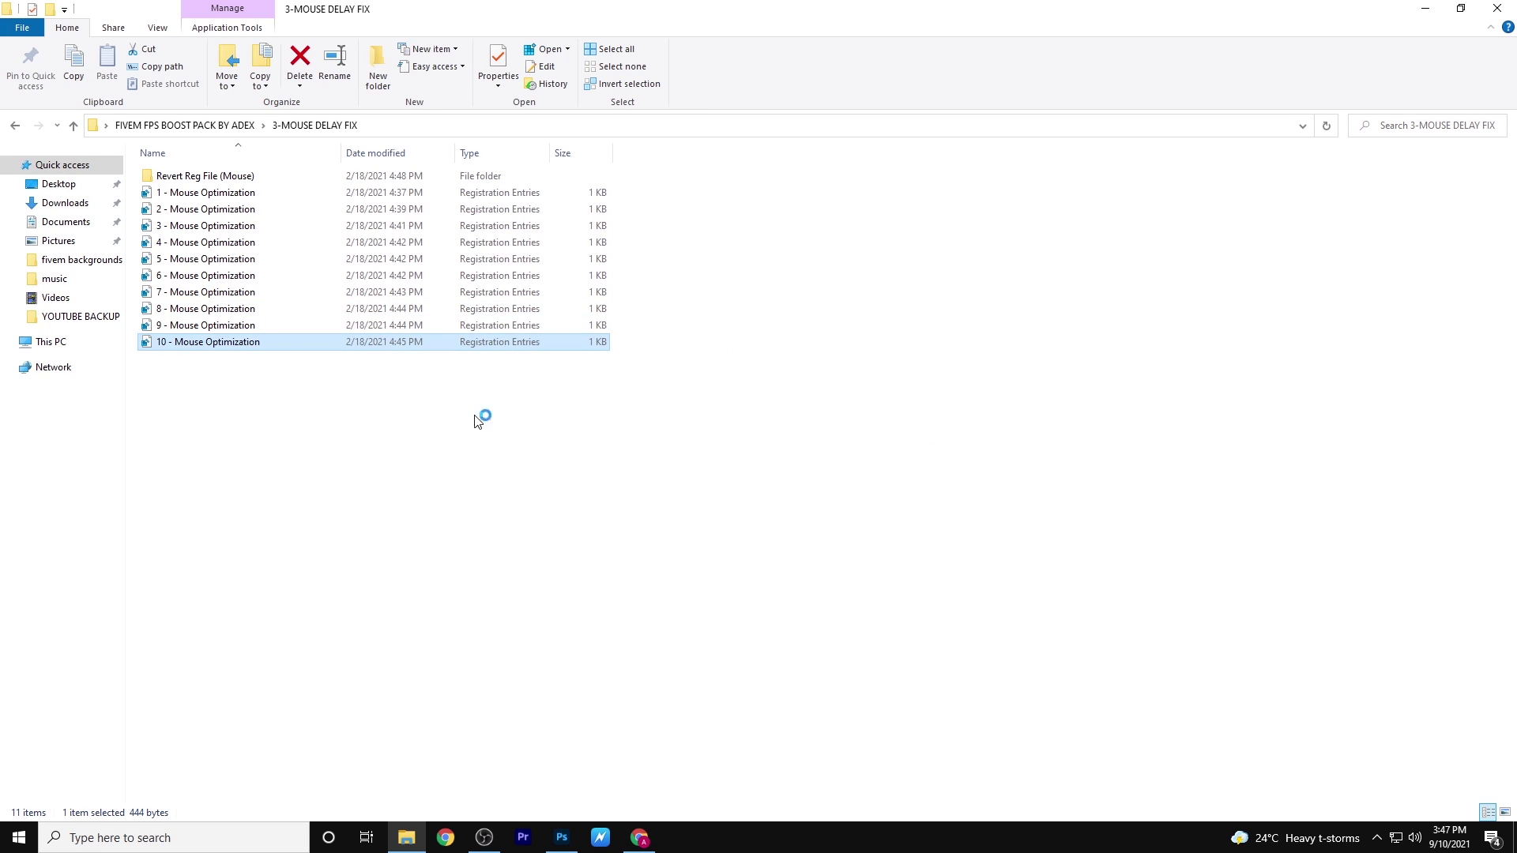
{"action": "left_click", "coordinate": [678, 574]}
{"action": "left_click", "coordinate": [881, 443]}
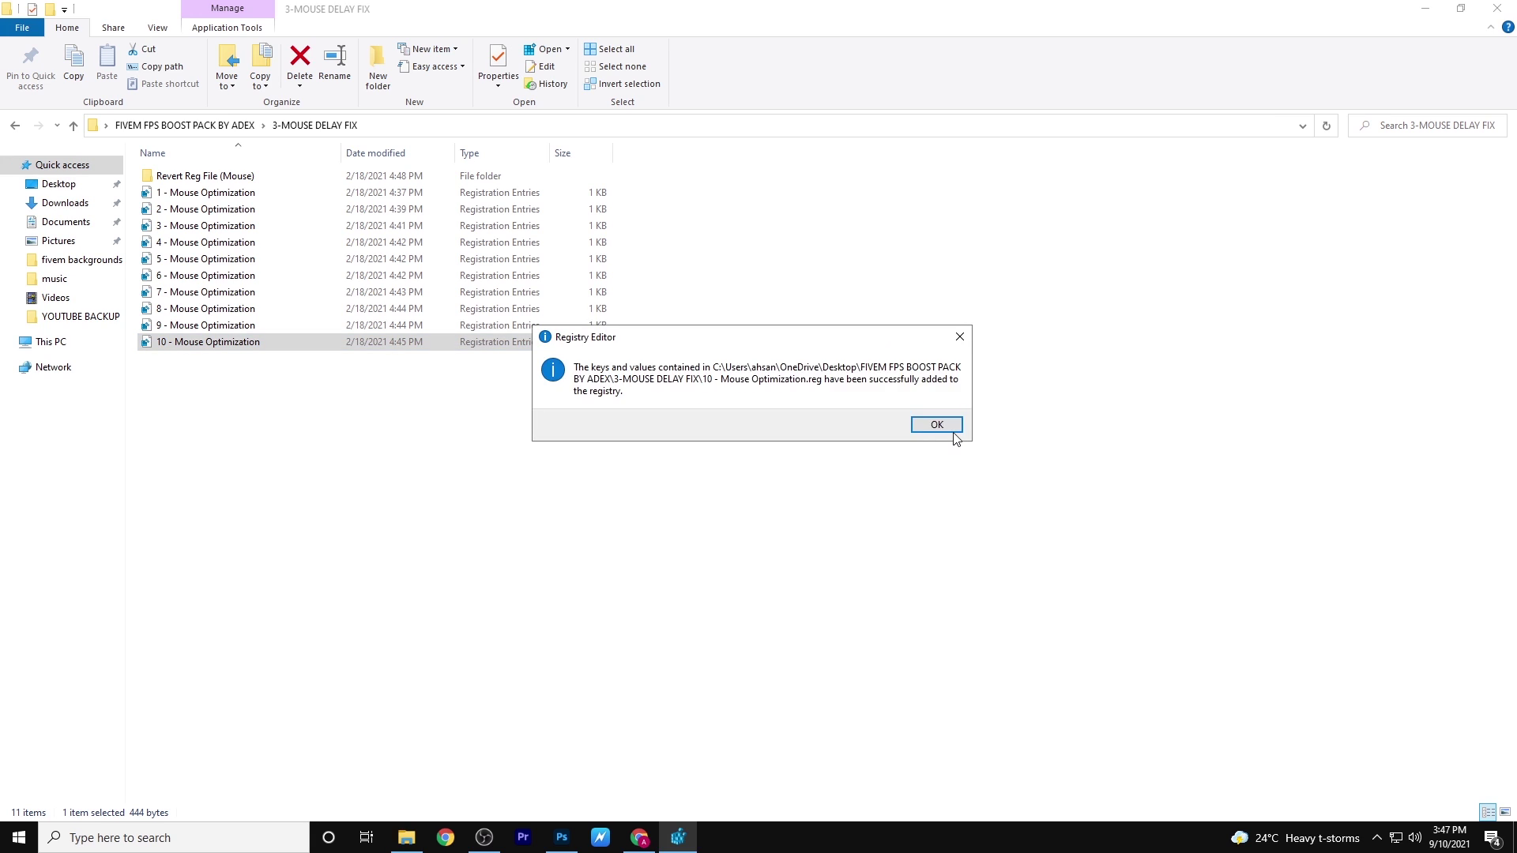
{"action": "left_click", "coordinate": [940, 427]}
{"action": "left_click_drag", "start_coordinate": [244, 359], "coordinate": [242, 205]}
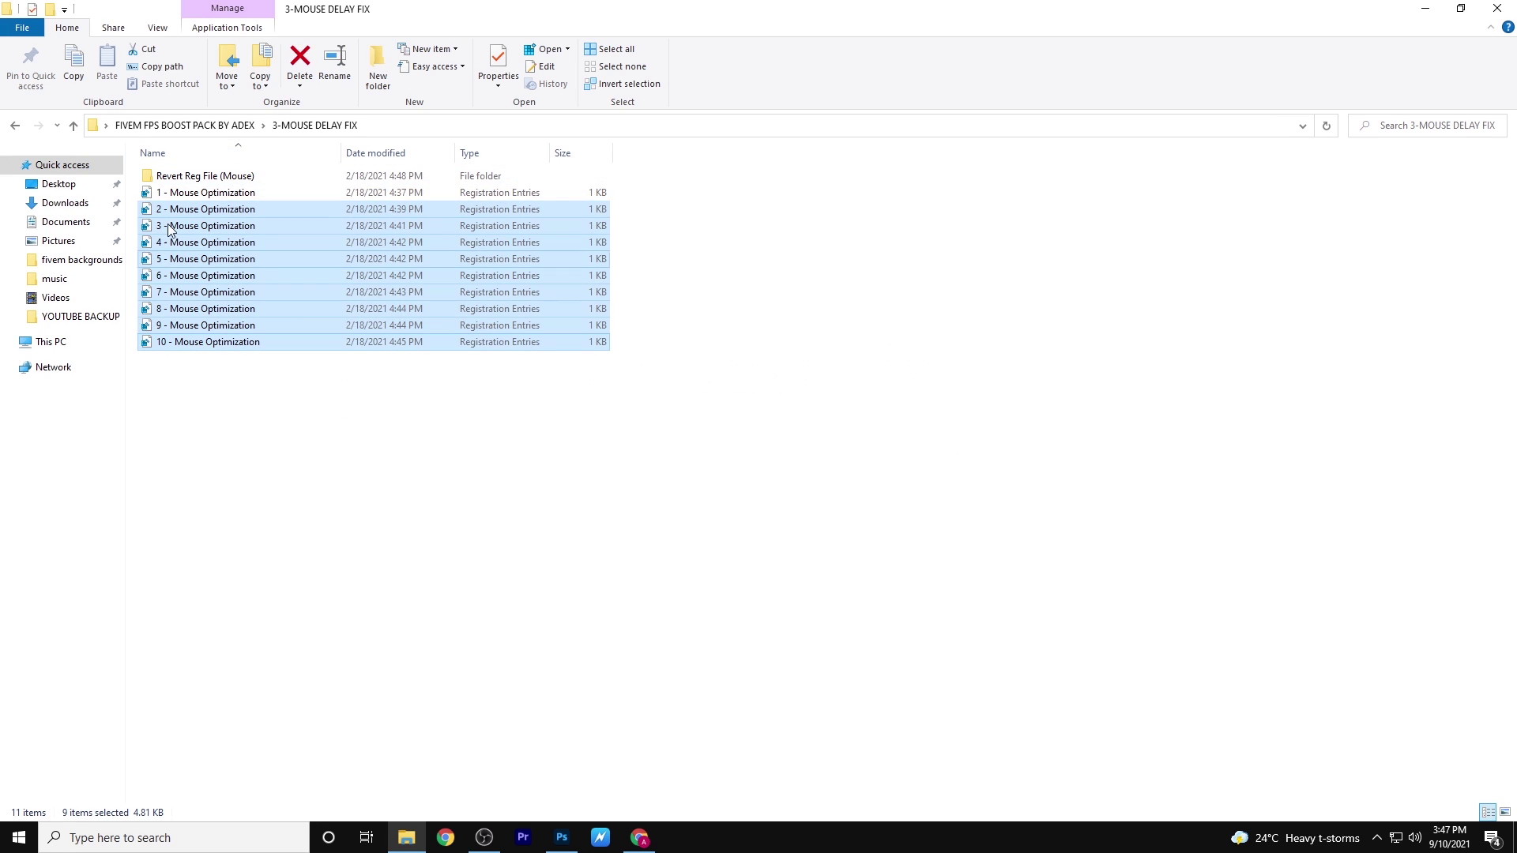
Open the pack's 4-KEYBOARD DELAY FIX folder and merge the 1 - keyboard Optimization registry file into the Windows registry, accepting the confirmations.
{"action": "left_click", "coordinate": [196, 127]}
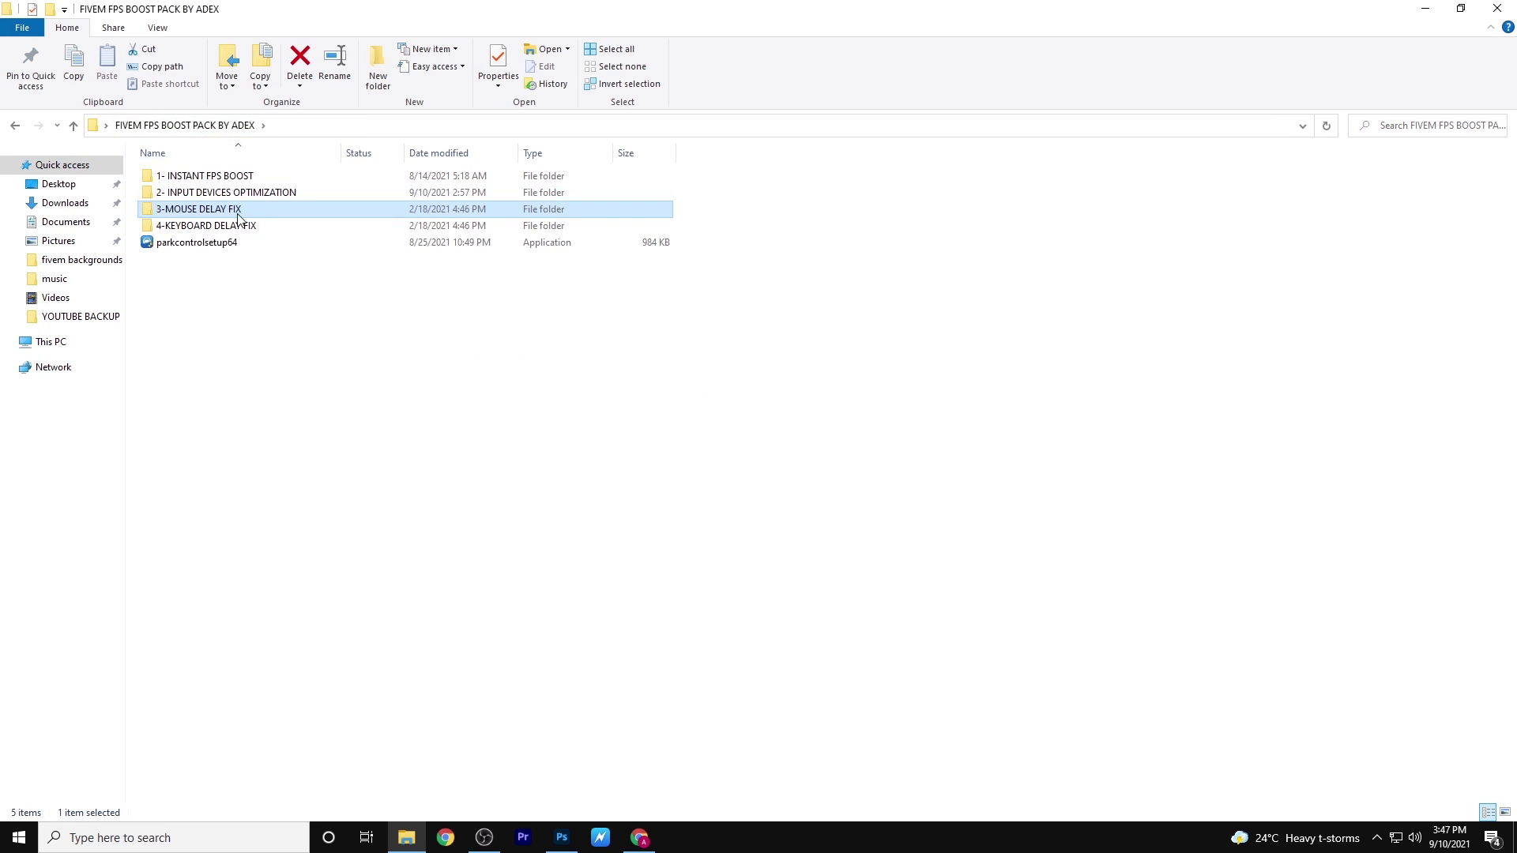
{"action": "double_click", "coordinate": [188, 231]}
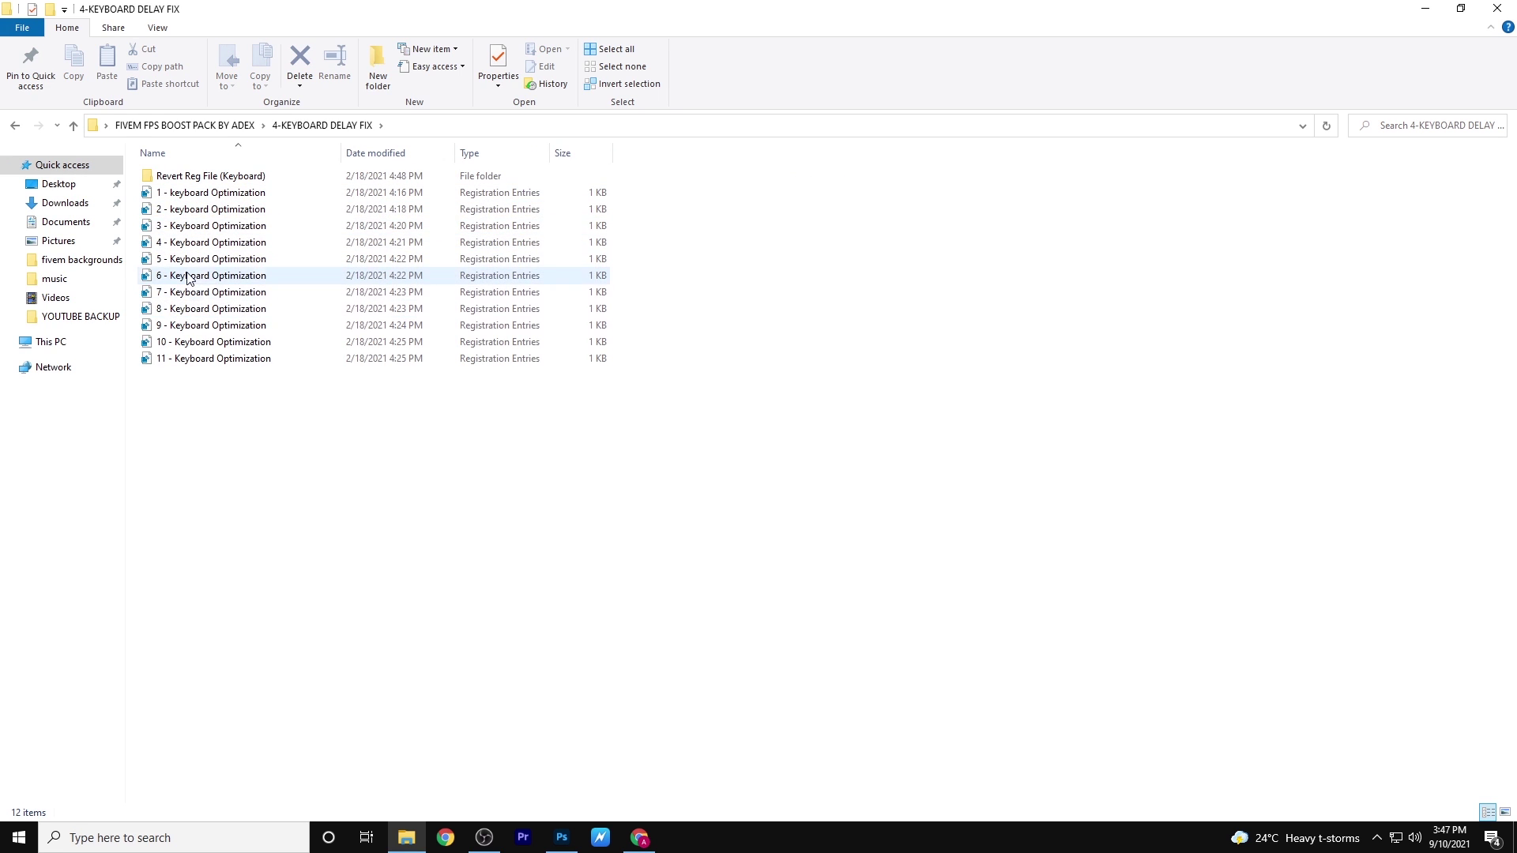
{"action": "left_click", "coordinate": [233, 195]}
{"action": "double_click", "coordinate": [233, 195]}
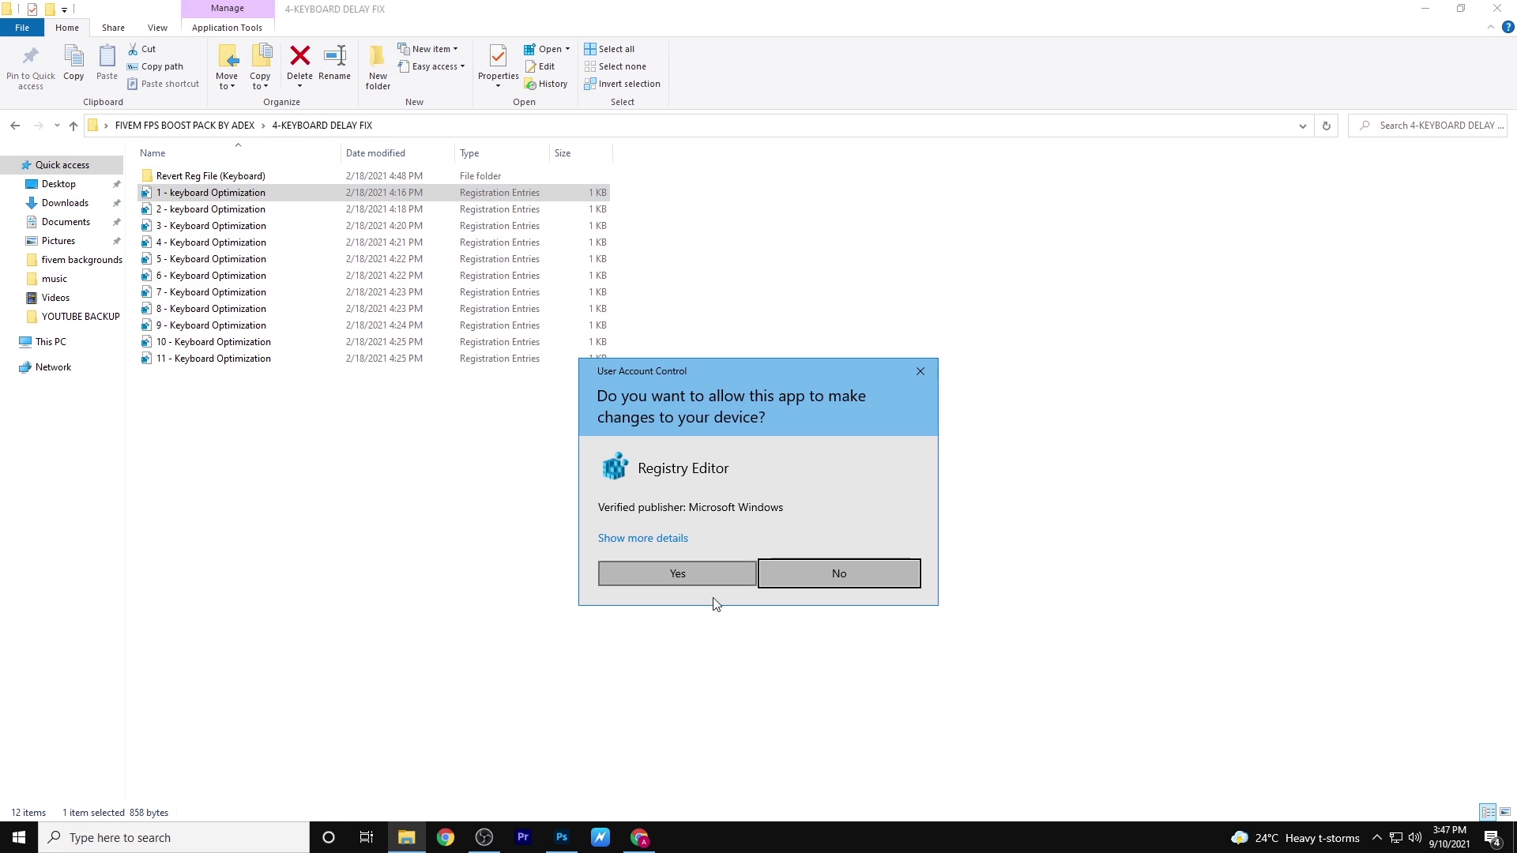
{"action": "left_click", "coordinate": [643, 567]}
{"action": "left_click", "coordinate": [879, 443]}
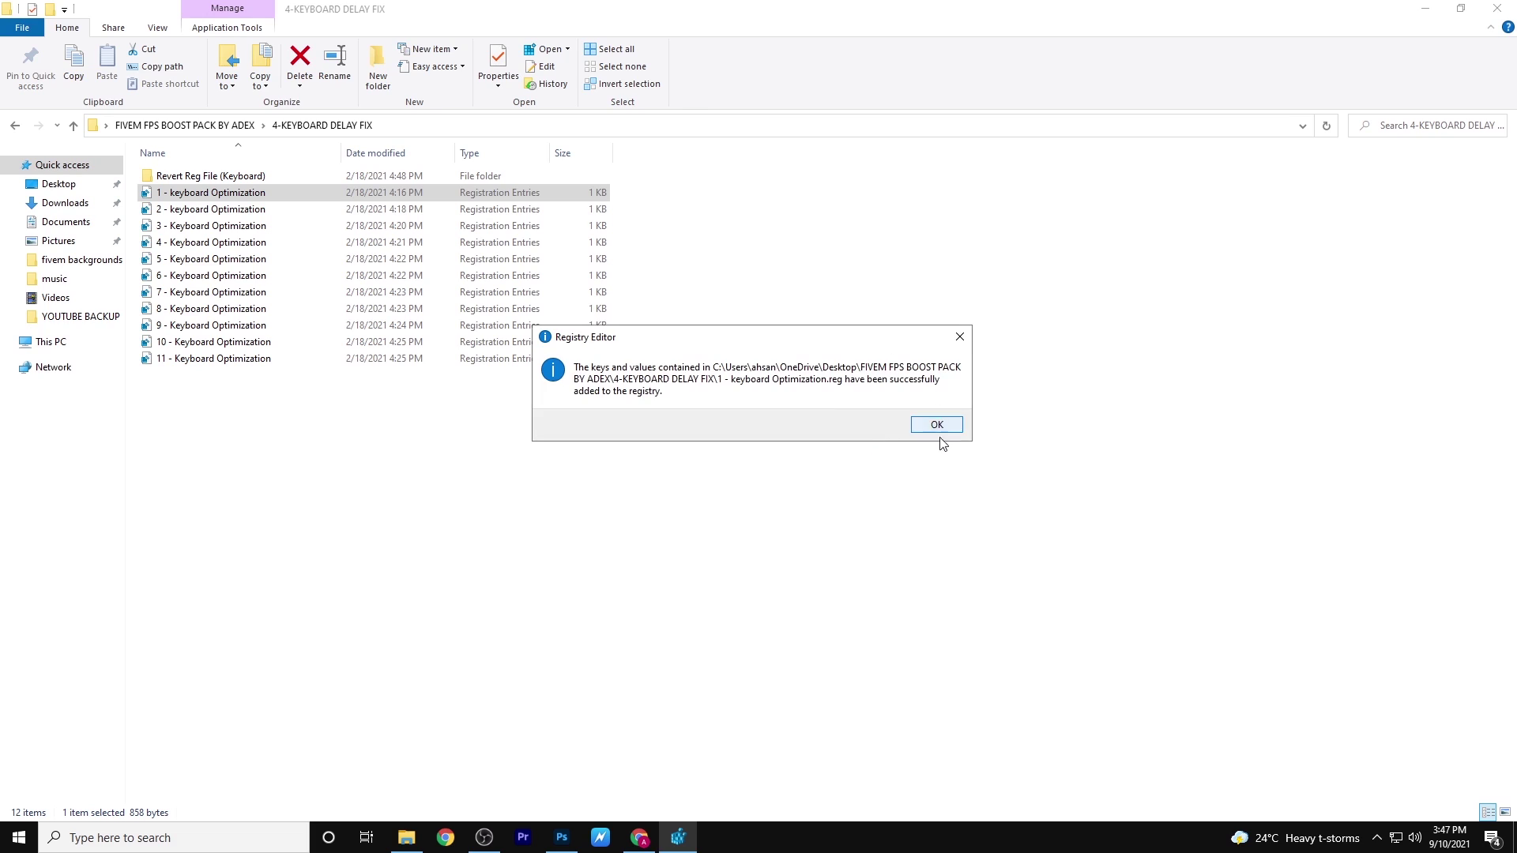
{"action": "left_click", "coordinate": [940, 425]}
Merge the 2 - keyboard Optimization registry file into the Windows registry and accept the confirmations.
{"action": "double_click", "coordinate": [266, 210]}
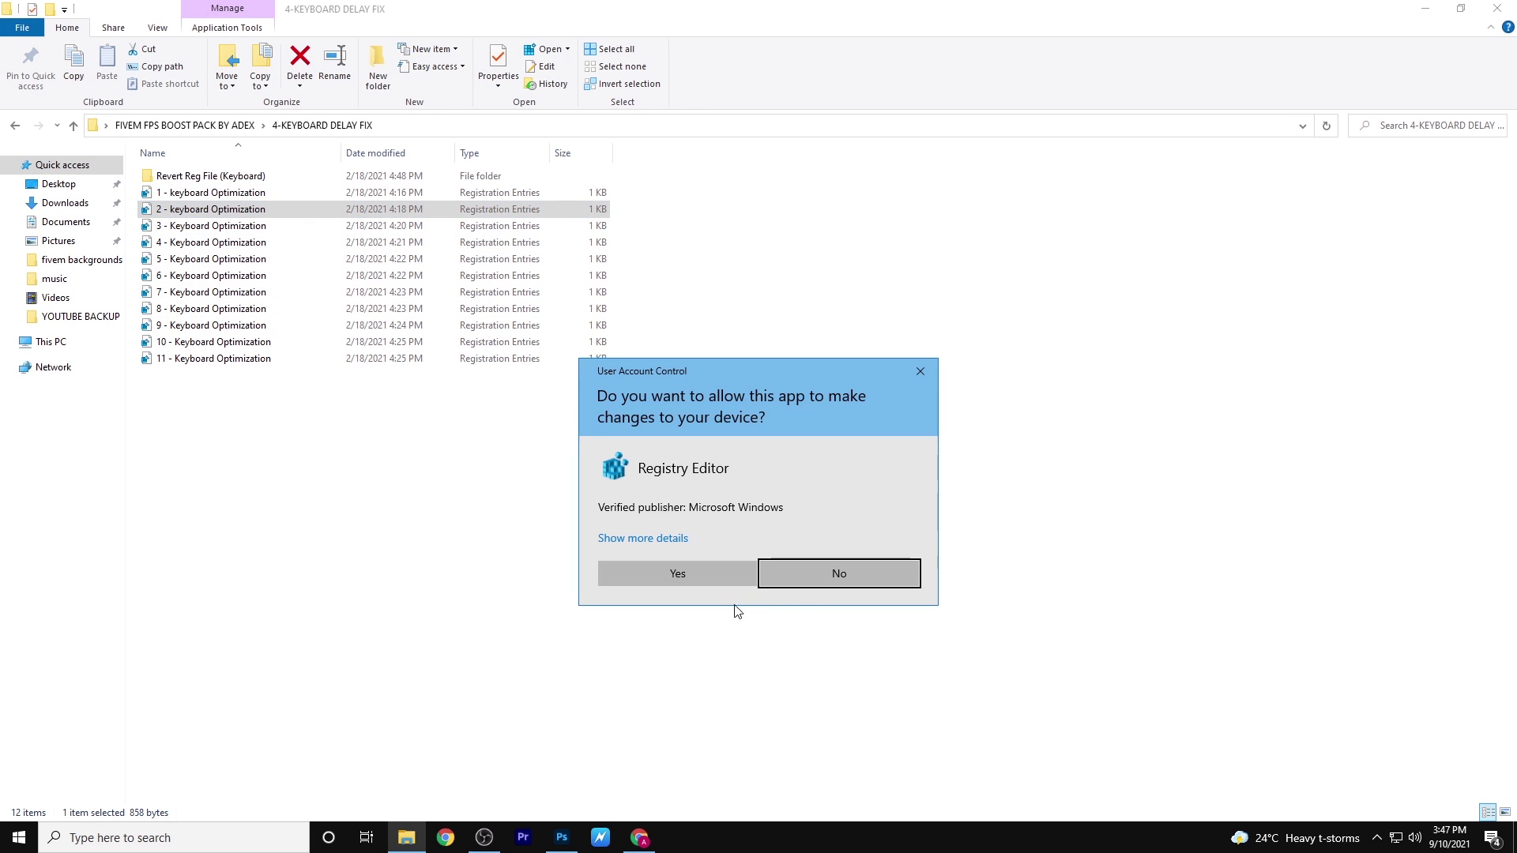
{"action": "left_click", "coordinate": [695, 564]}
{"action": "left_click", "coordinate": [879, 441]}
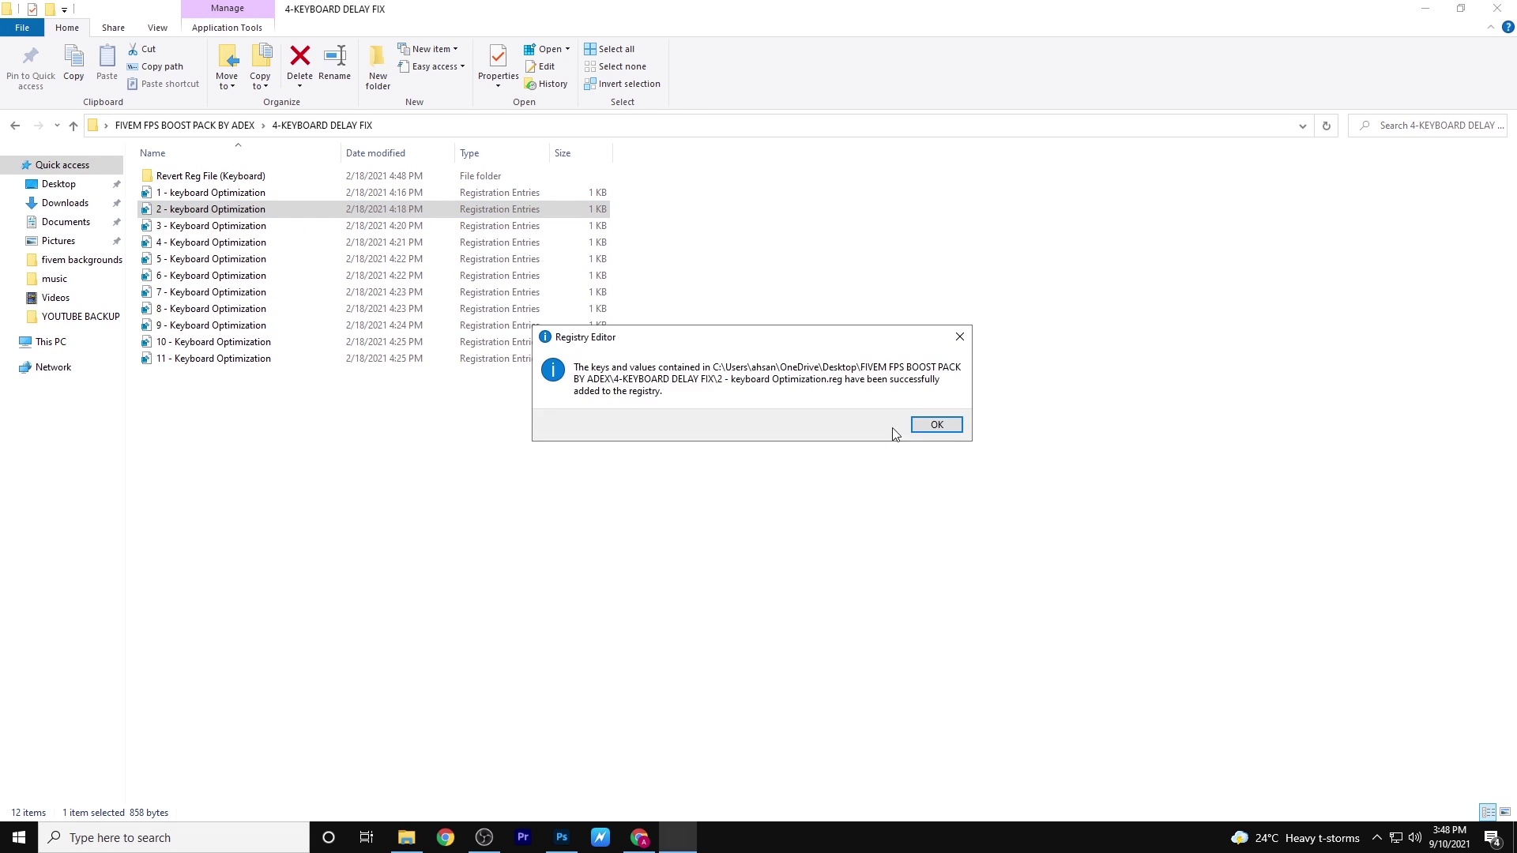
{"action": "left_click", "coordinate": [926, 424]}
Merge the 3 - Keyboard Optimization registry file into the Windows registry and accept the confirmations.
{"action": "left_click", "coordinate": [164, 230]}
{"action": "double_click", "coordinate": [165, 230]}
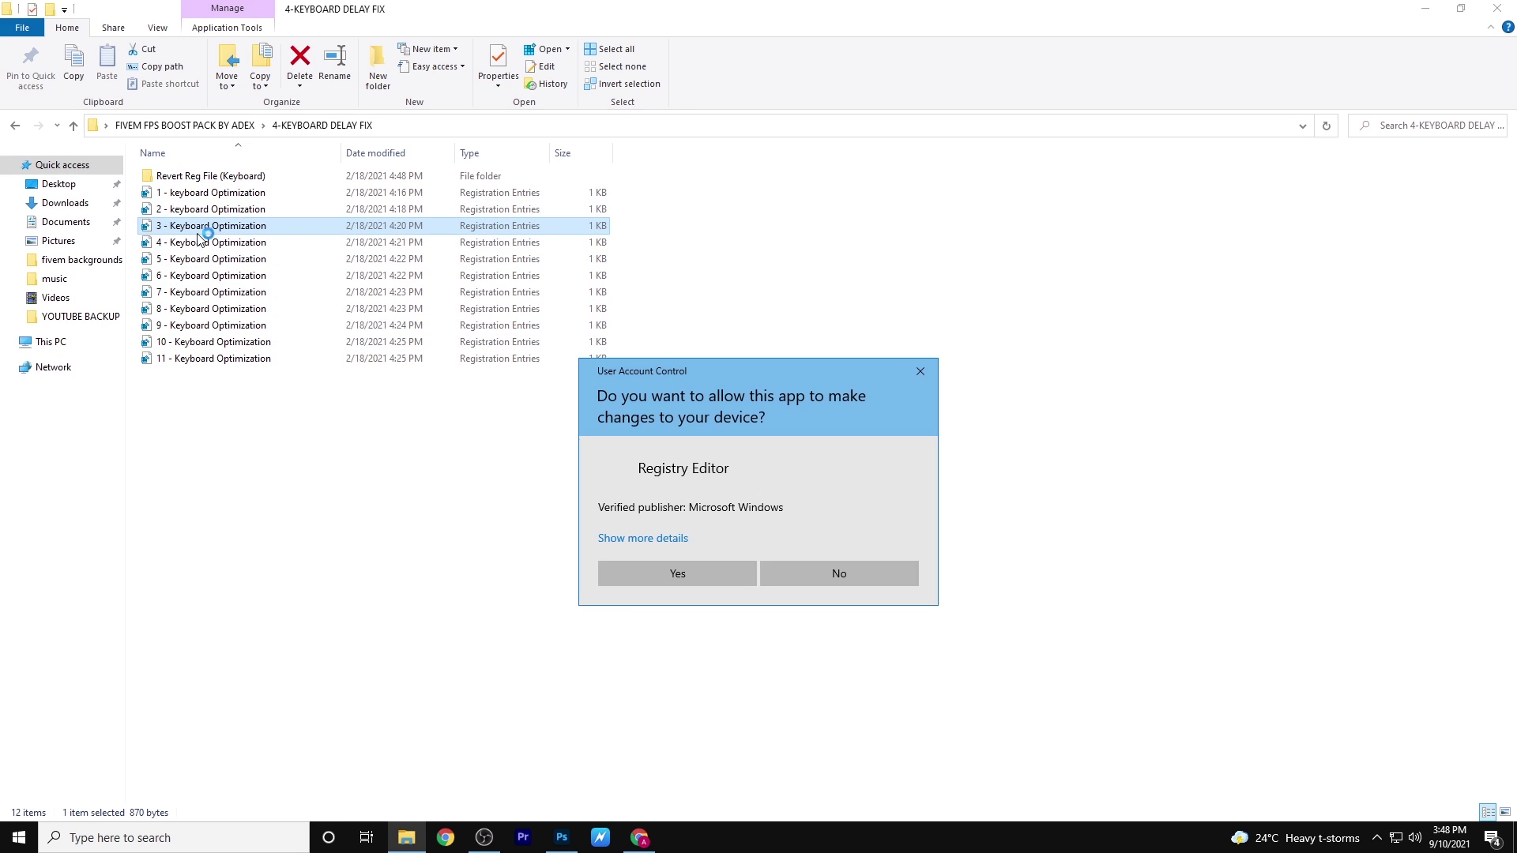
{"action": "left_click", "coordinate": [659, 572]}
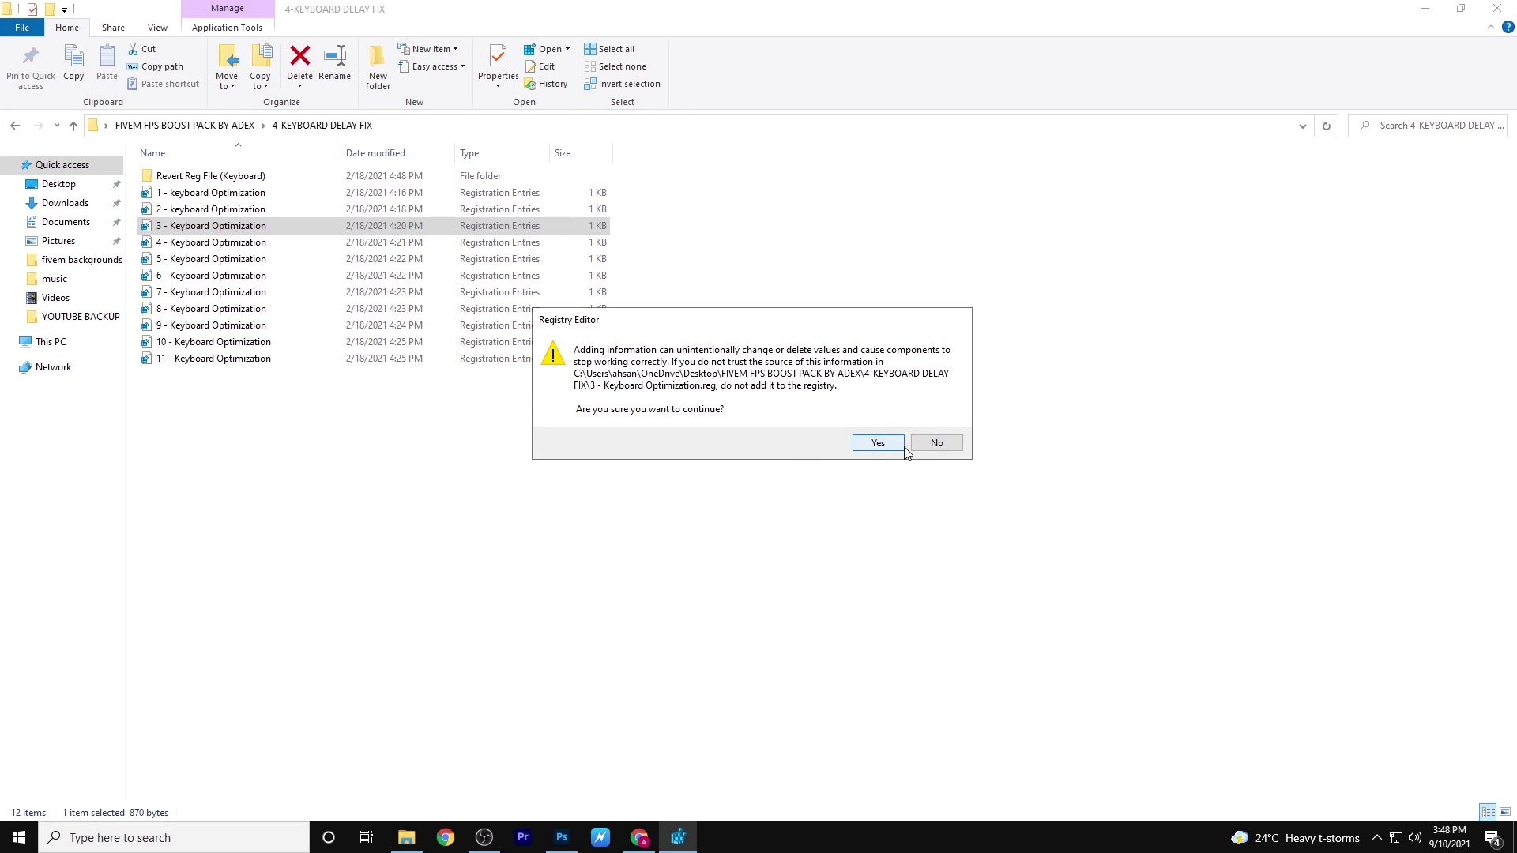
{"action": "left_click", "coordinate": [879, 443]}
{"action": "left_click", "coordinate": [933, 425]}
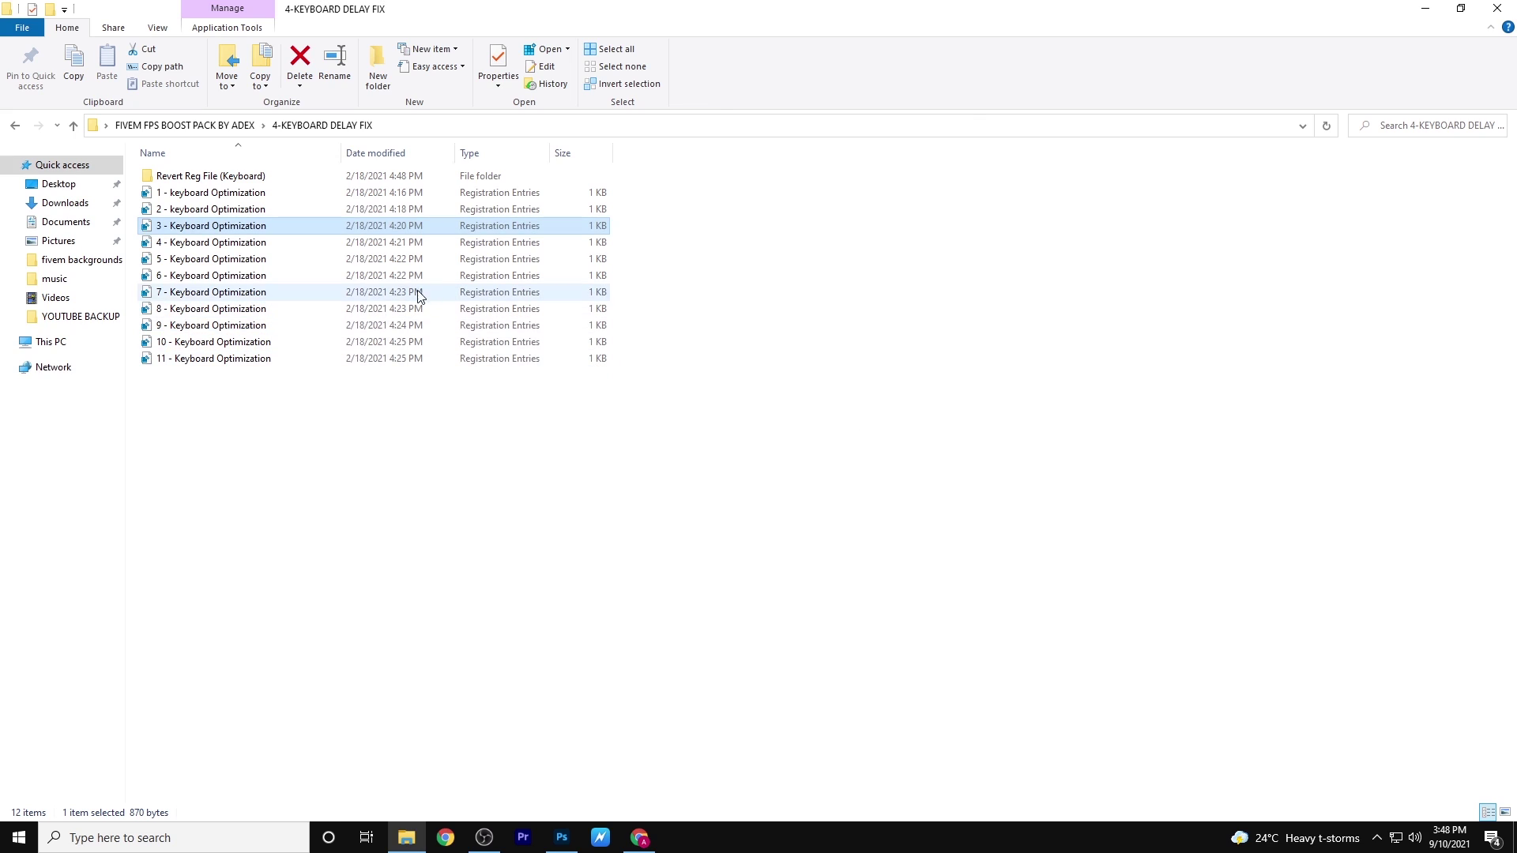
Merge the 4 - Keyboard Optimization registry file into the Windows registry and accept the confirmations.
{"action": "left_click", "coordinate": [340, 247]}
{"action": "double_click", "coordinate": [340, 247]}
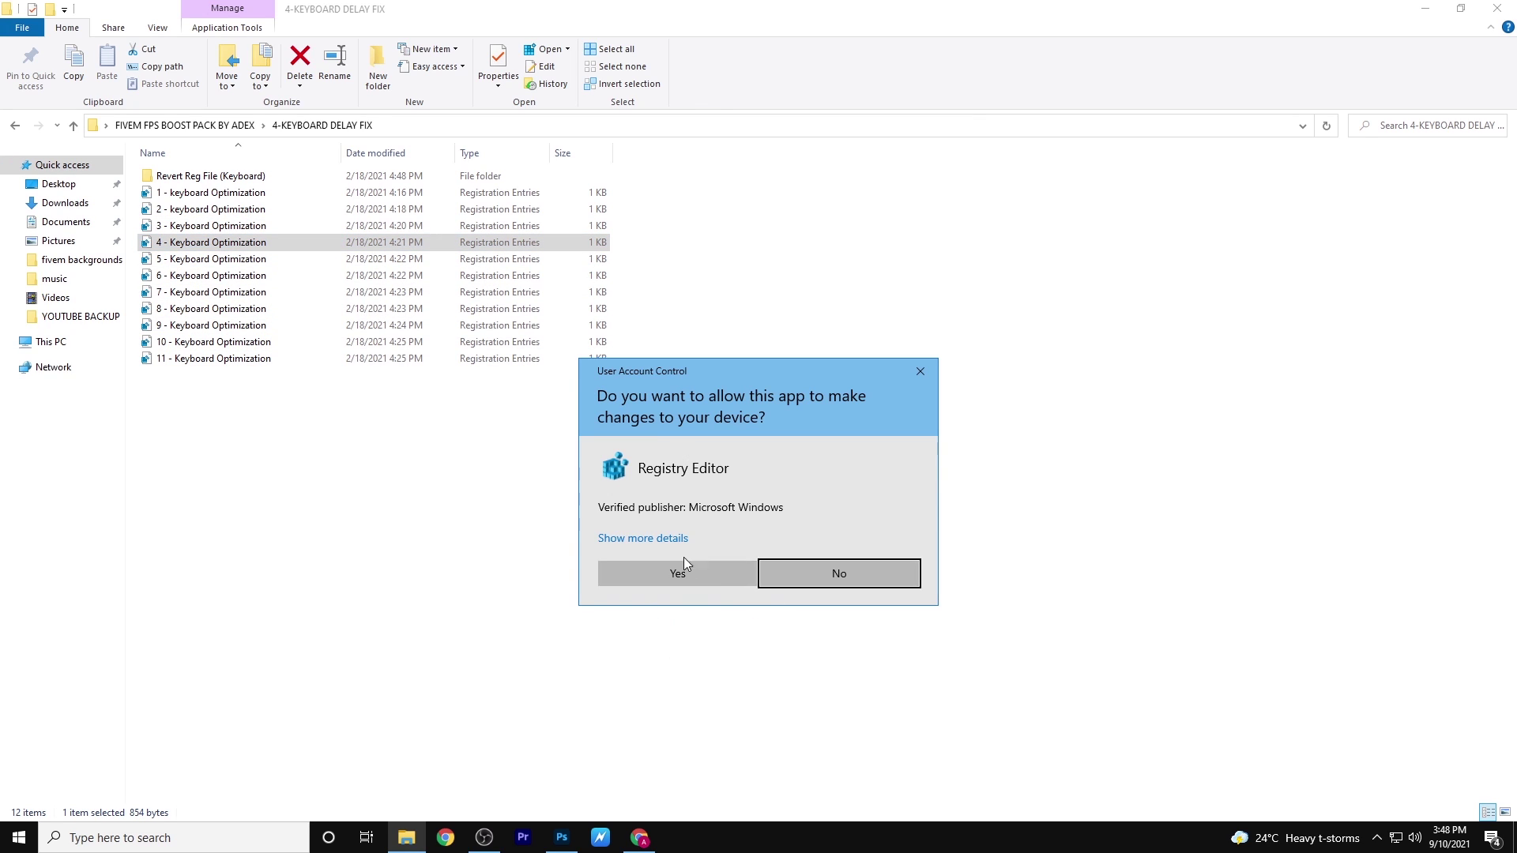
{"action": "left_click", "coordinate": [648, 576]}
{"action": "left_click", "coordinate": [874, 444]}
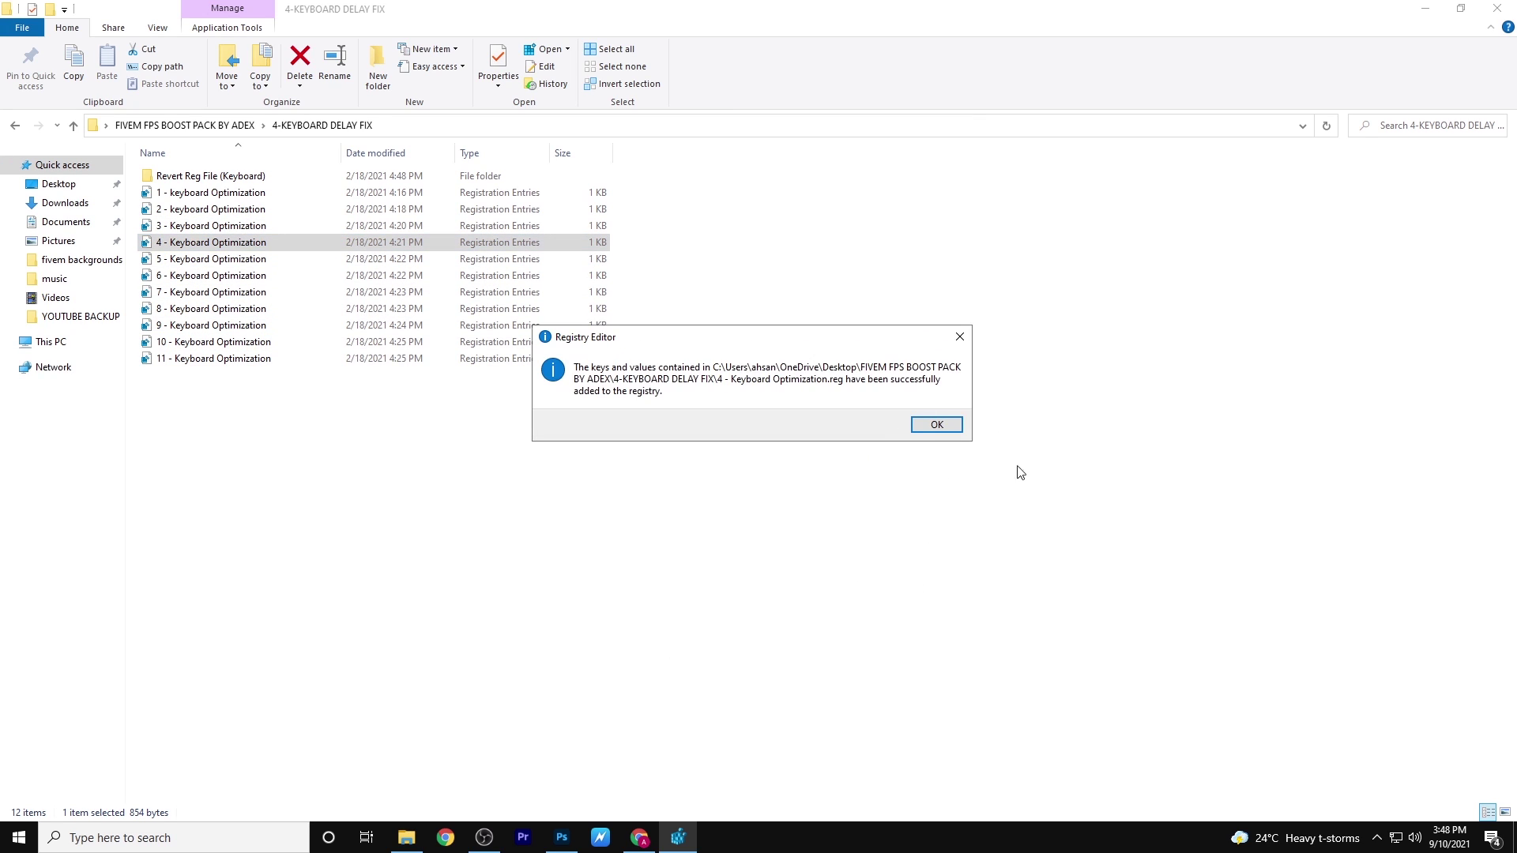
{"action": "left_click", "coordinate": [936, 425]}
Merge the 5 - Keyboard Optimization registry file into the Windows registry and accept the confirmations.
{"action": "double_click", "coordinate": [340, 259]}
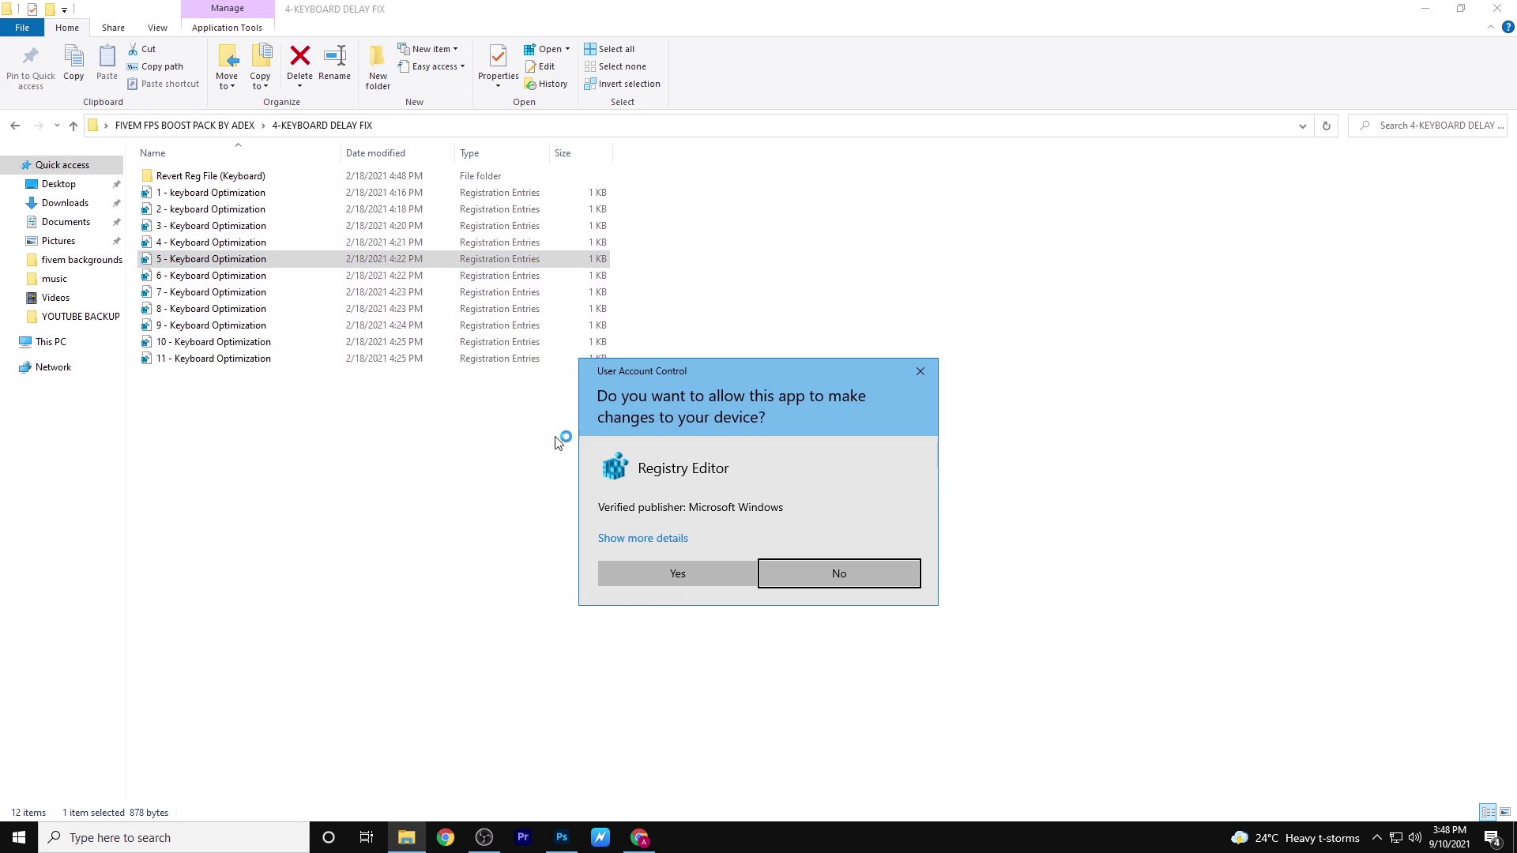
{"action": "left_click", "coordinate": [647, 575]}
{"action": "left_click", "coordinate": [877, 444]}
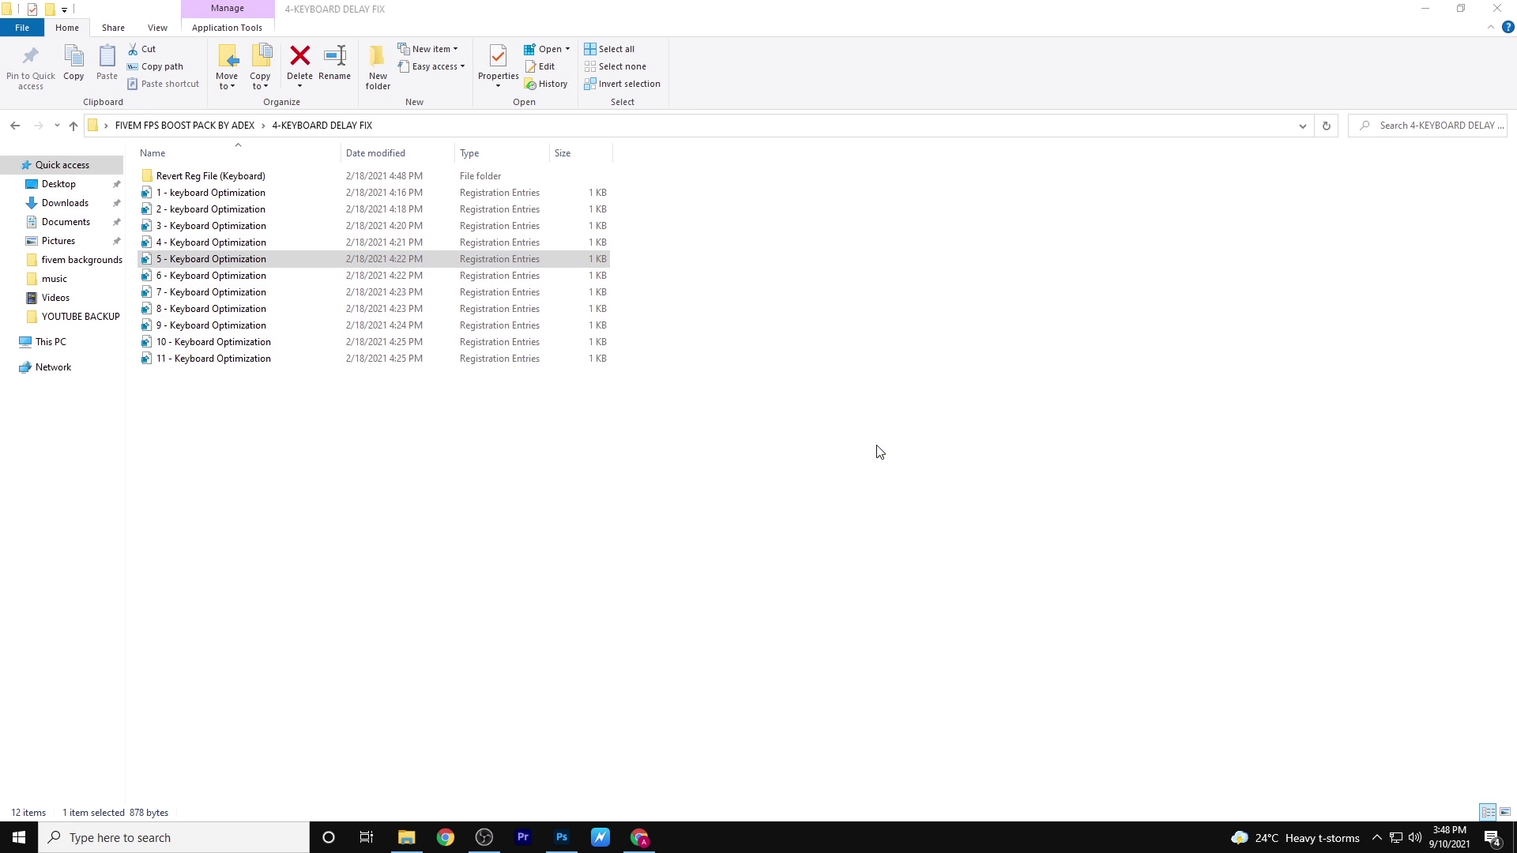
{"action": "left_click", "coordinate": [936, 424]}
Merge the 6 - Keyboard Optimization registry file into the Windows registry and accept the confirmations.
{"action": "double_click", "coordinate": [340, 275]}
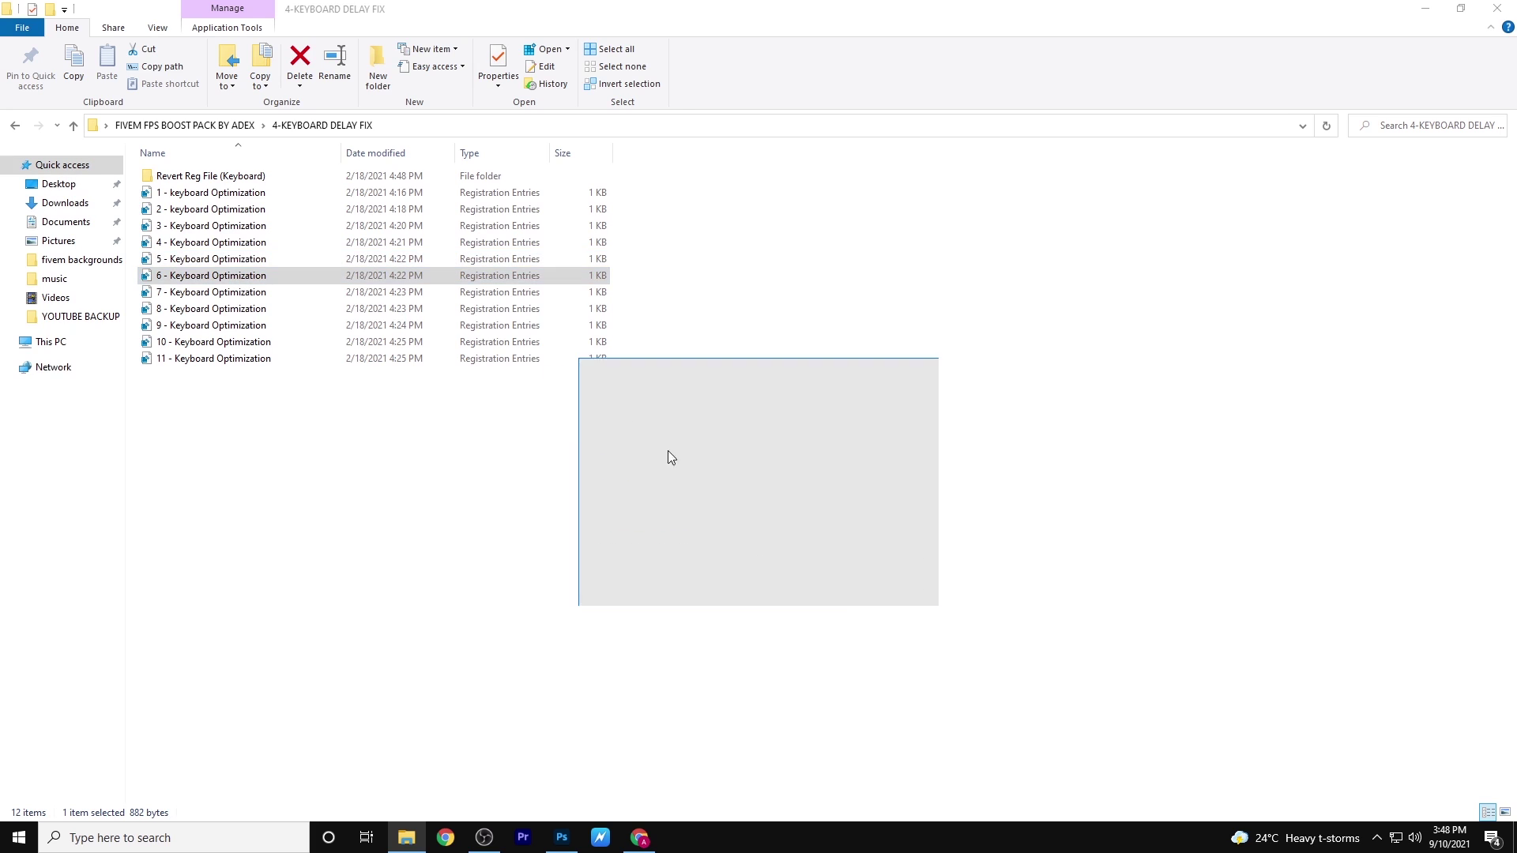
{"action": "left_click", "coordinate": [606, 576]}
{"action": "left_click", "coordinate": [874, 446]}
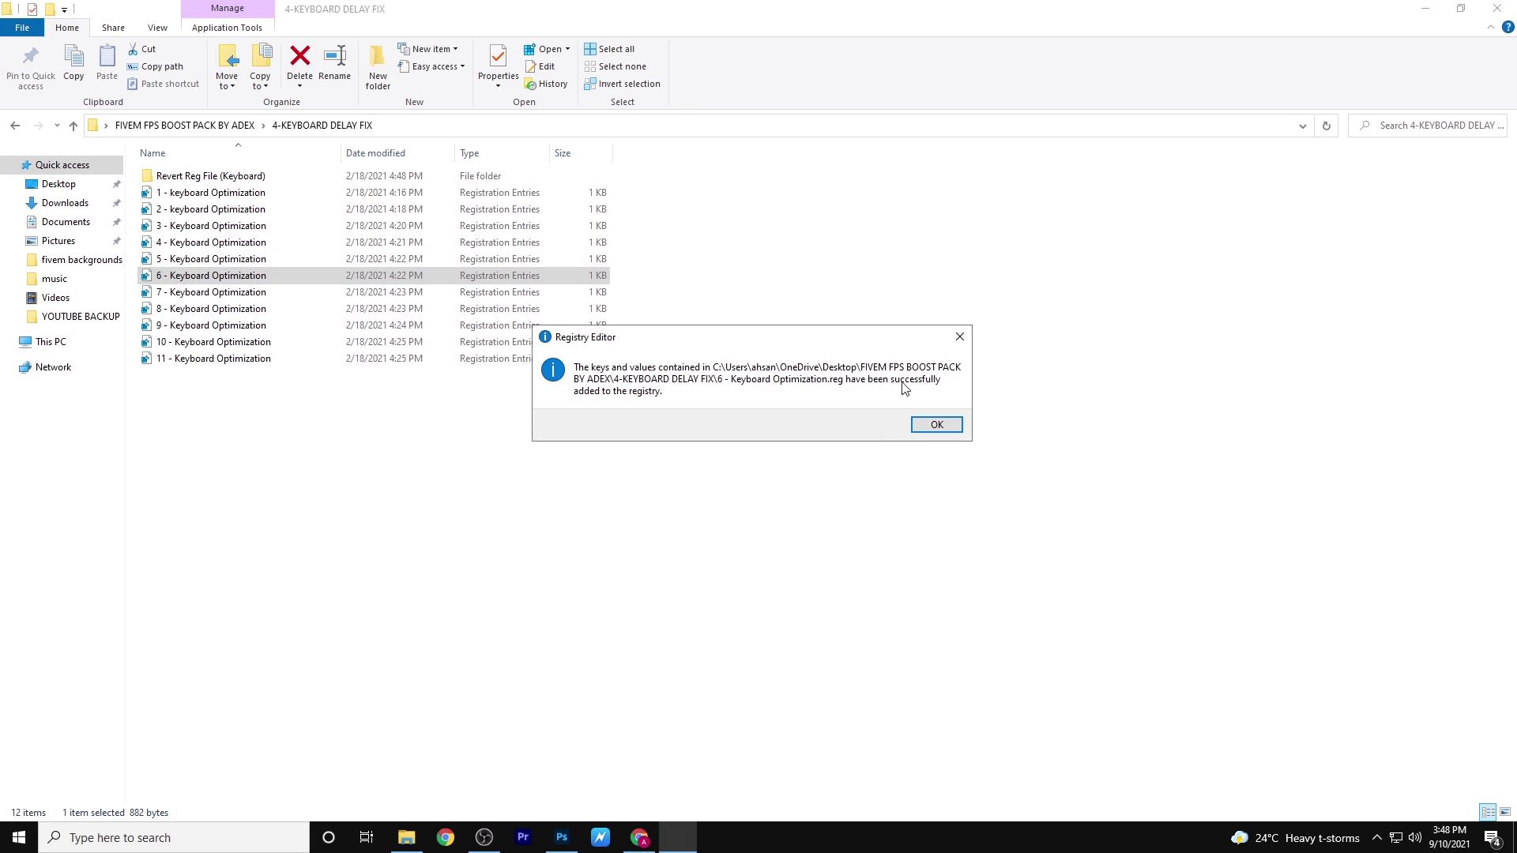
{"action": "left_click", "coordinate": [937, 426]}
Merge the 7 - Keyboard Optimization registry file into the Windows registry and accept the confirmations.
{"action": "double_click", "coordinate": [300, 292]}
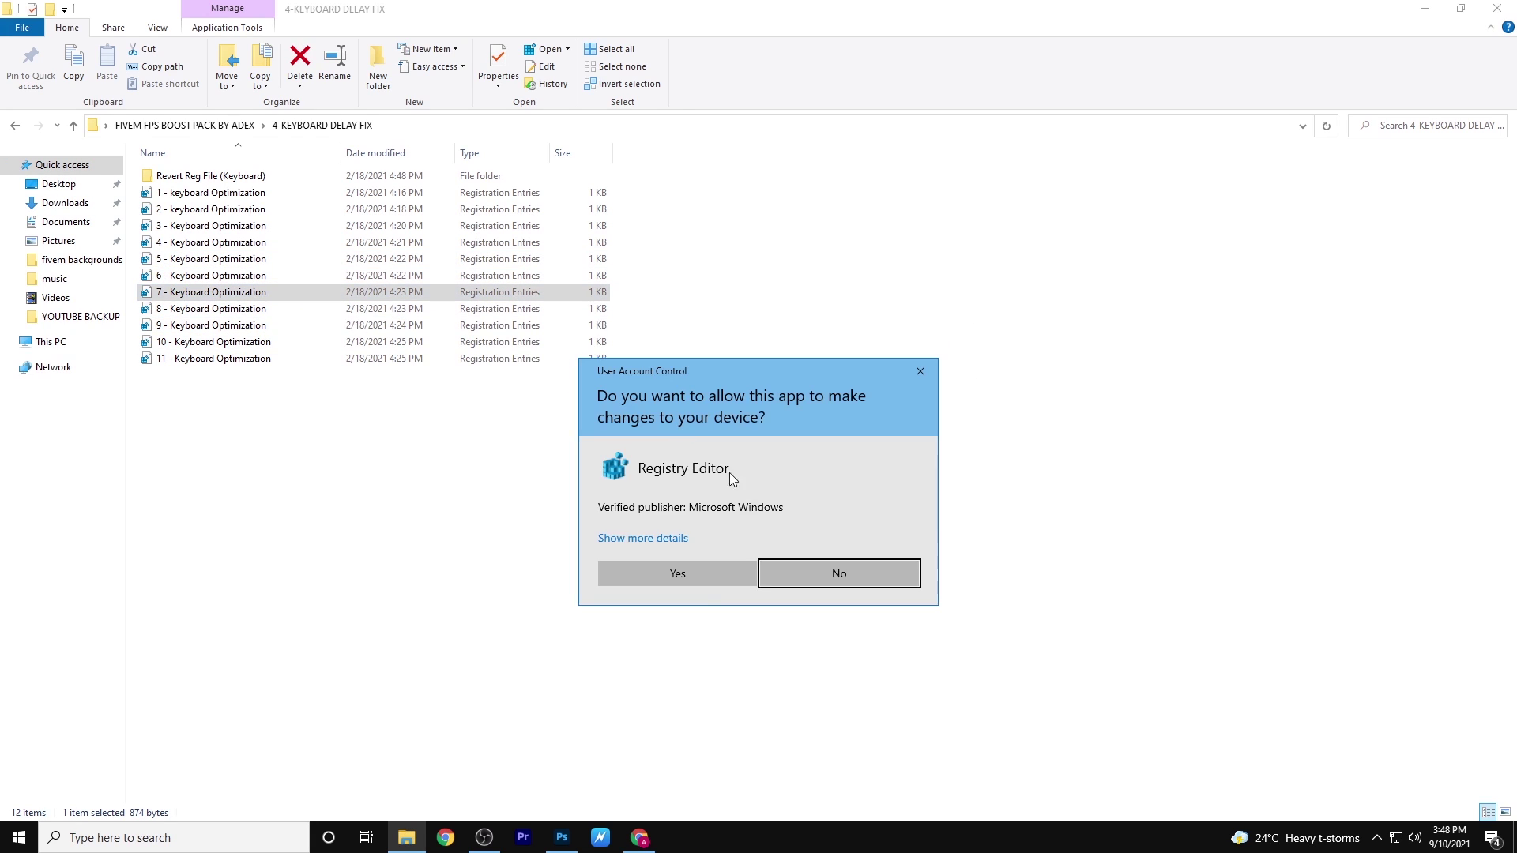
{"action": "left_click", "coordinate": [623, 582]}
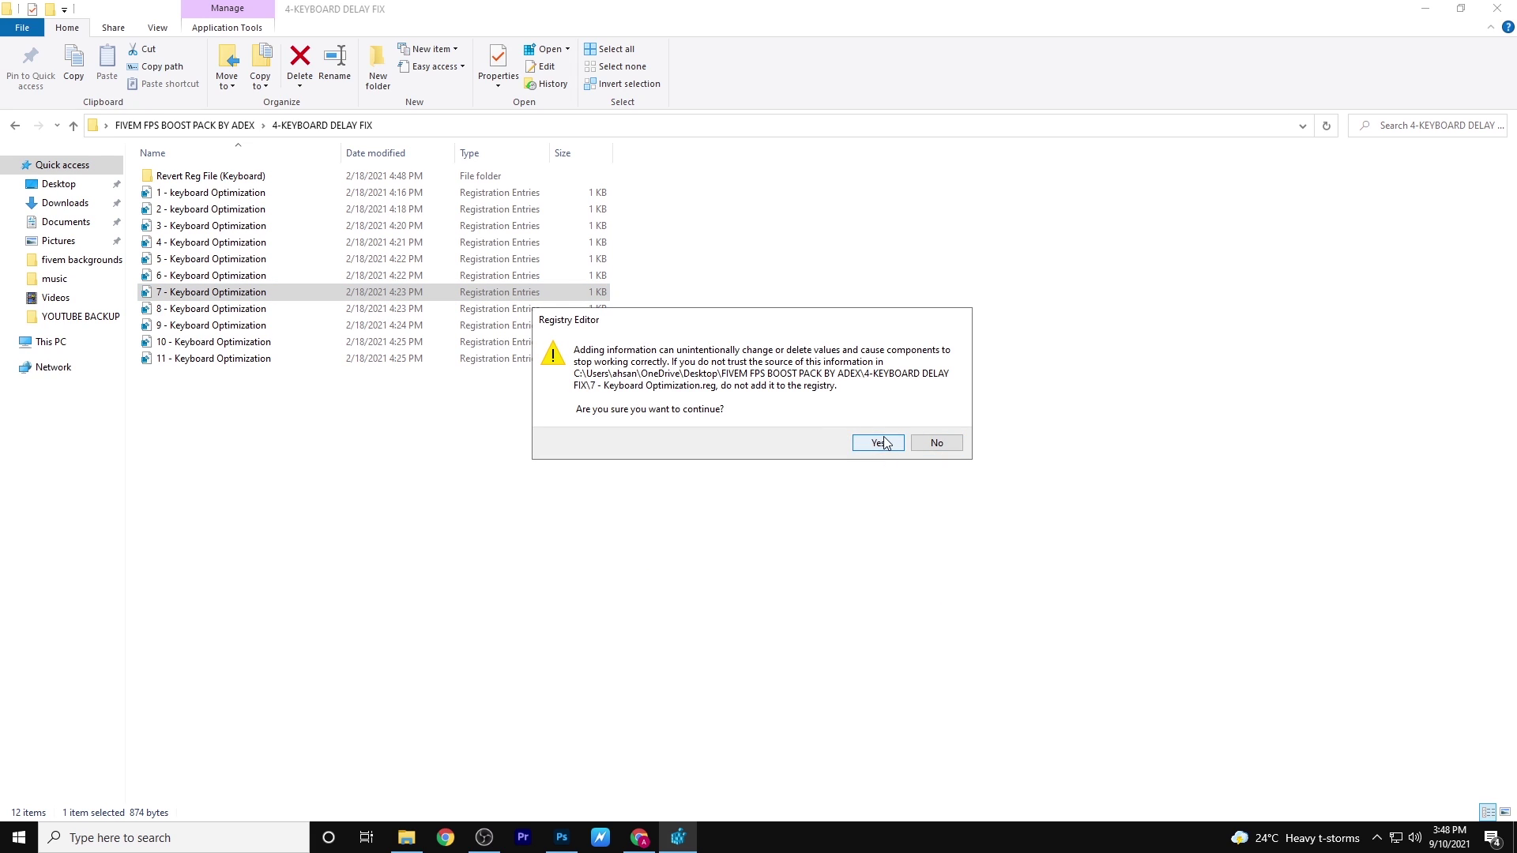
{"action": "left_click", "coordinate": [882, 444]}
{"action": "left_click", "coordinate": [937, 426]}
Merge the 8 - Keyboard Optimization registry file into the Windows registry and accept the confirmations.
{"action": "double_click", "coordinate": [261, 309]}
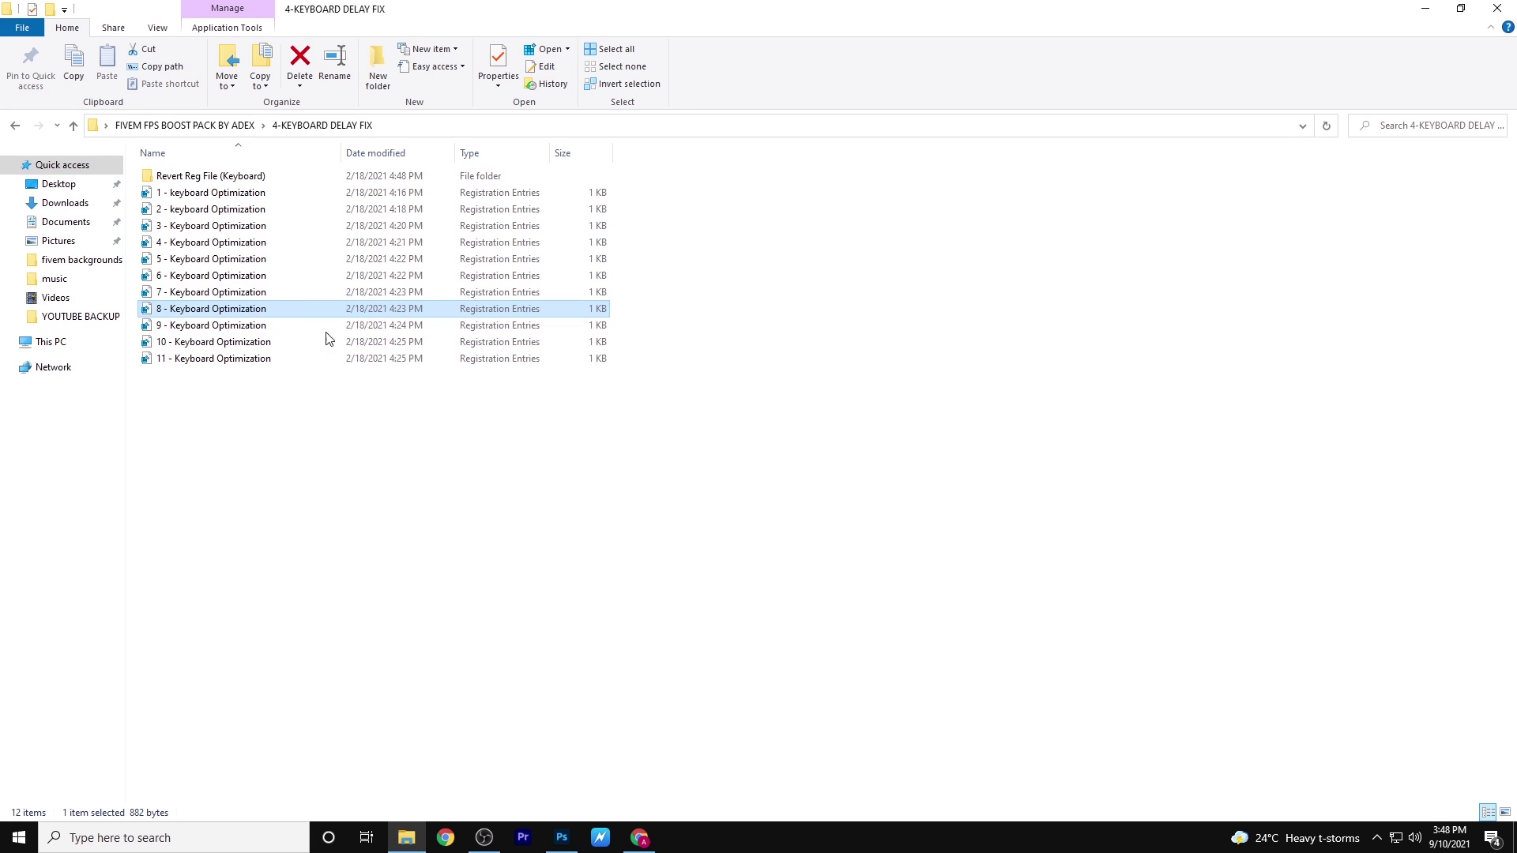
{"action": "left_click", "coordinate": [640, 570]}
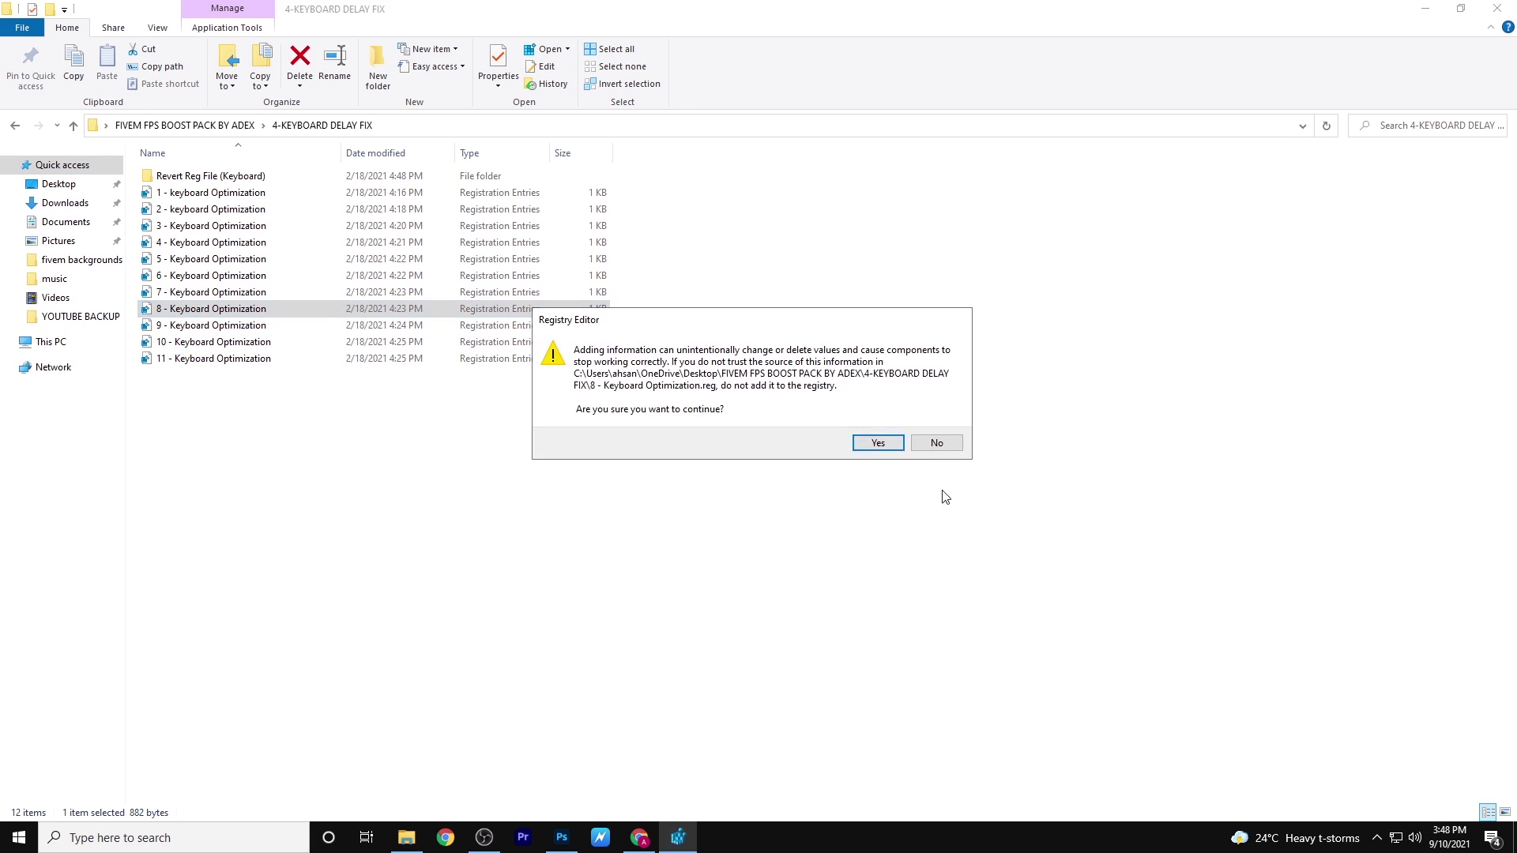
{"action": "left_click", "coordinate": [872, 445]}
{"action": "left_click", "coordinate": [938, 426]}
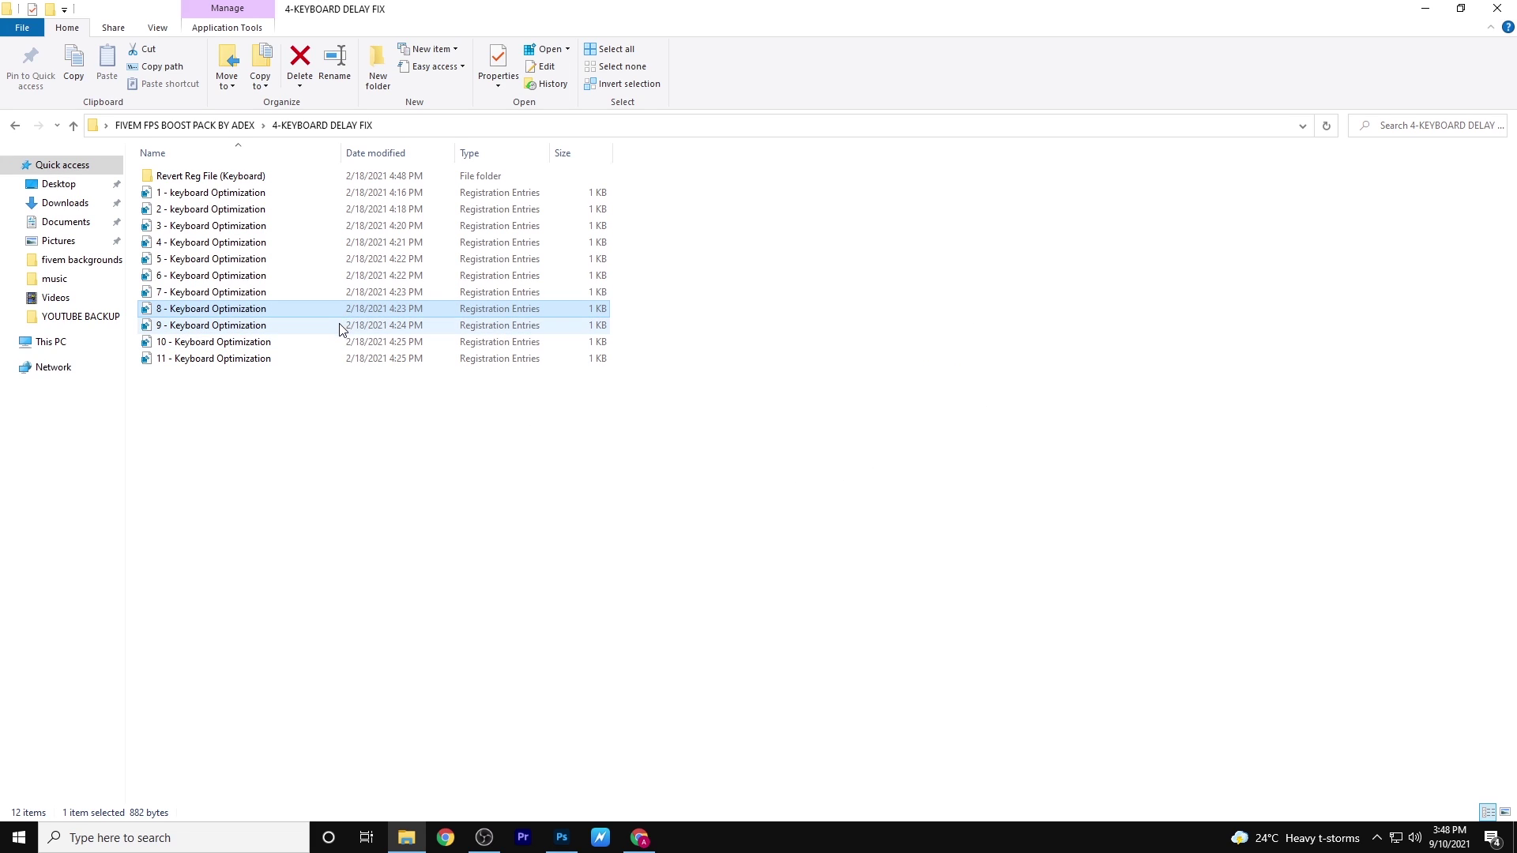
Merge the 9 - Keyboard Optimization registry file into the Windows registry and accept the confirmations.
{"action": "double_click", "coordinate": [342, 324]}
{"action": "left_click", "coordinate": [680, 575]}
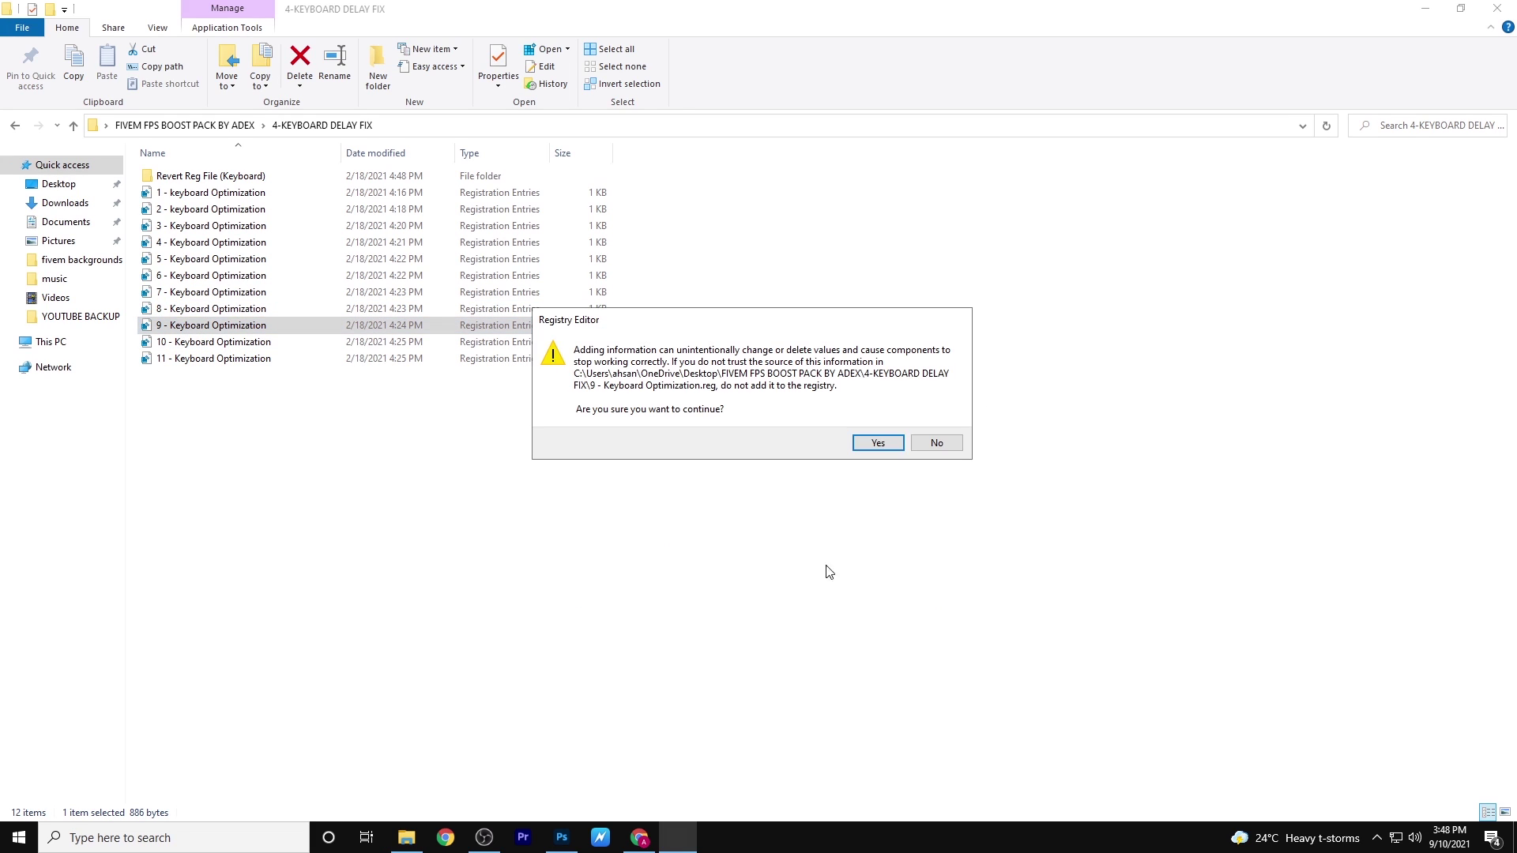
{"action": "left_click", "coordinate": [877, 445]}
{"action": "left_click", "coordinate": [935, 426]}
Merge the 10 - Keyboard Optimization registry file into the Windows registry and accept the confirmations.
{"action": "double_click", "coordinate": [301, 342]}
{"action": "left_click", "coordinate": [678, 574]}
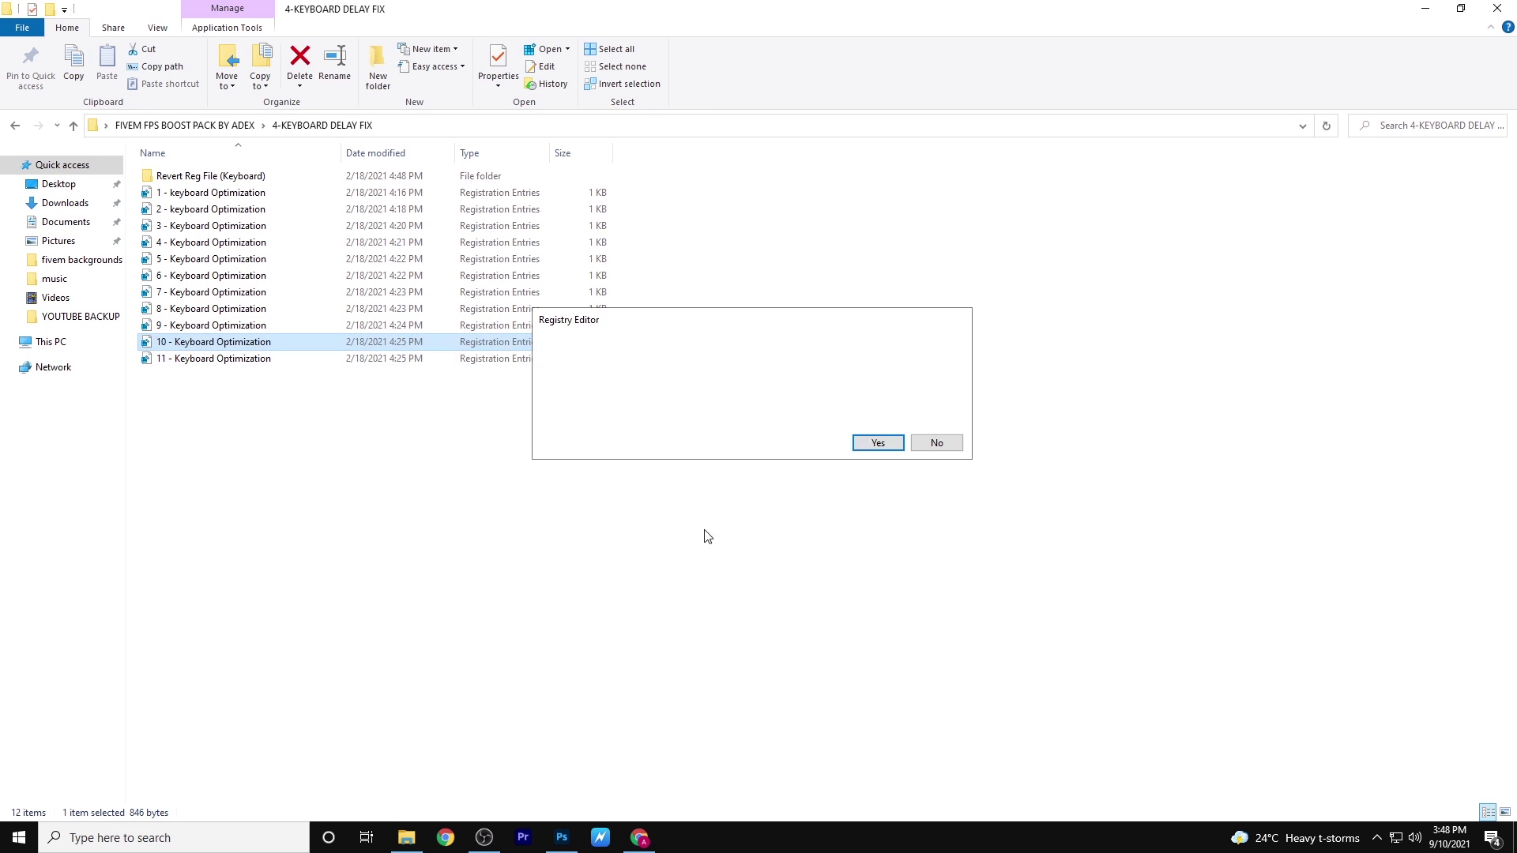
{"action": "left_click", "coordinate": [878, 443]}
{"action": "left_click", "coordinate": [936, 425]}
Merge the 11 - Keyboard Optimization registry file into the Windows registry and accept the confirmations.
{"action": "double_click", "coordinate": [311, 358]}
{"action": "left_click", "coordinate": [681, 574]}
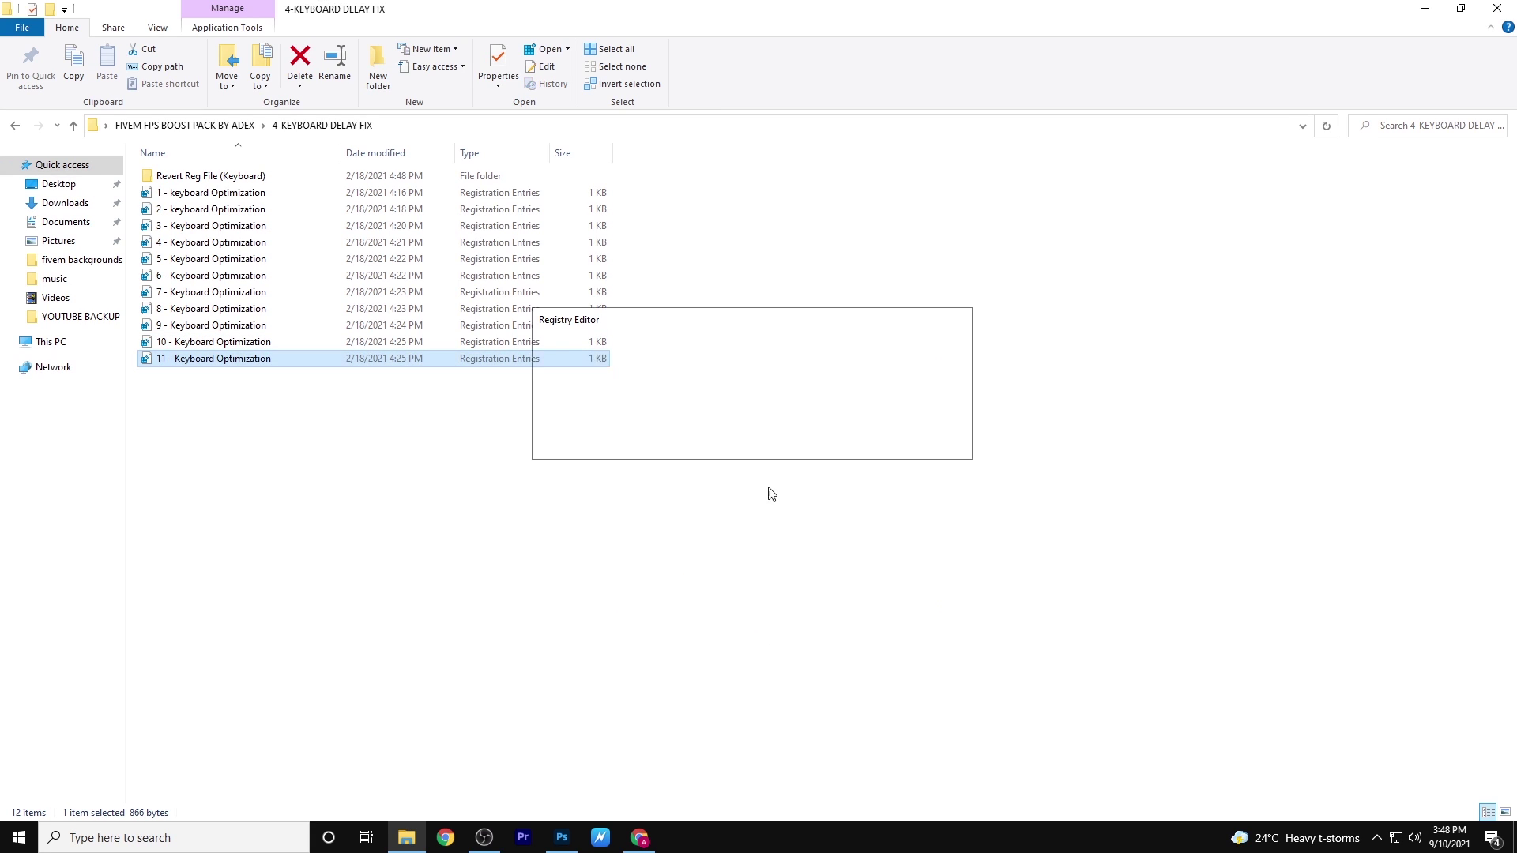
{"action": "left_click", "coordinate": [876, 442]}
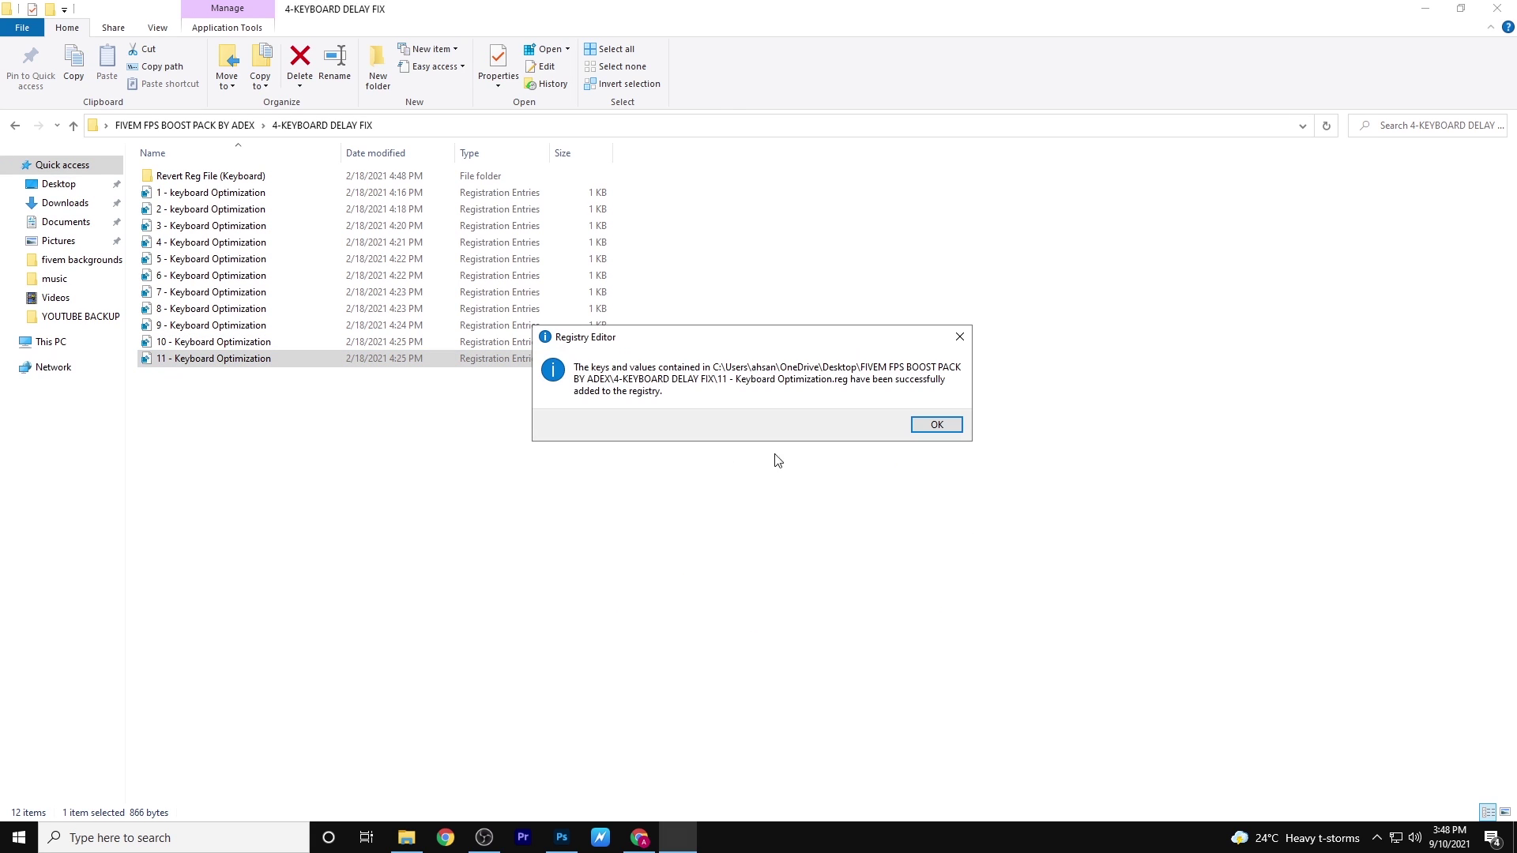
{"action": "left_click", "coordinate": [939, 427]}
{"action": "left_click_drag", "start_coordinate": [229, 386], "coordinate": [366, 169]}
{"action": "left_click_drag", "start_coordinate": [366, 230], "coordinate": [372, 236]}
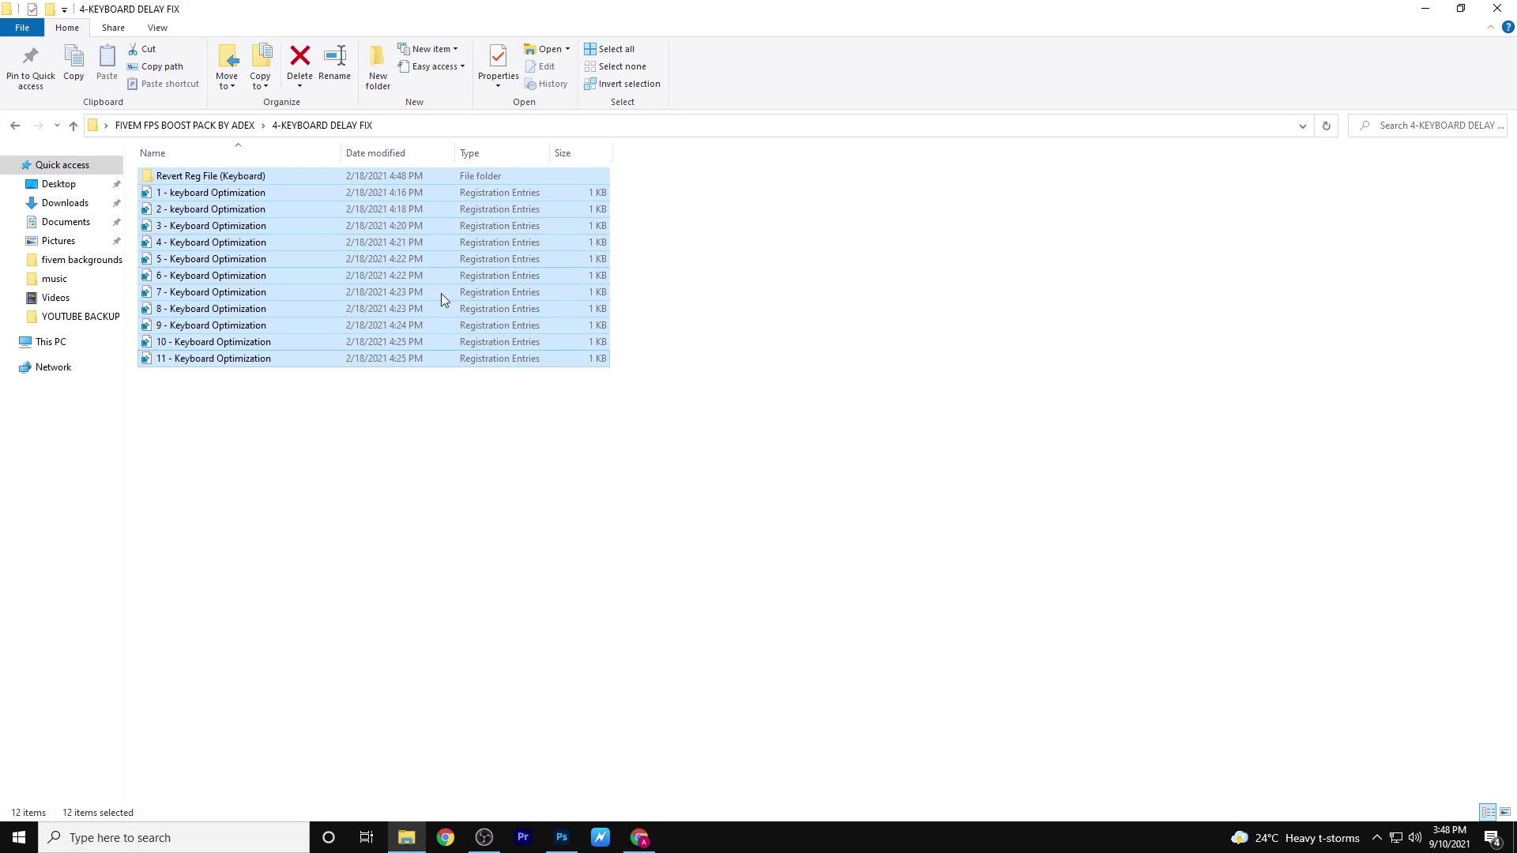
Return to the FIVEM FPS BOOST PACK BY ADEX folder and run parkcontrolsetup64, allowing it to make changes to the device.
{"action": "left_click", "coordinate": [218, 125]}
{"action": "double_click", "coordinate": [203, 243]}
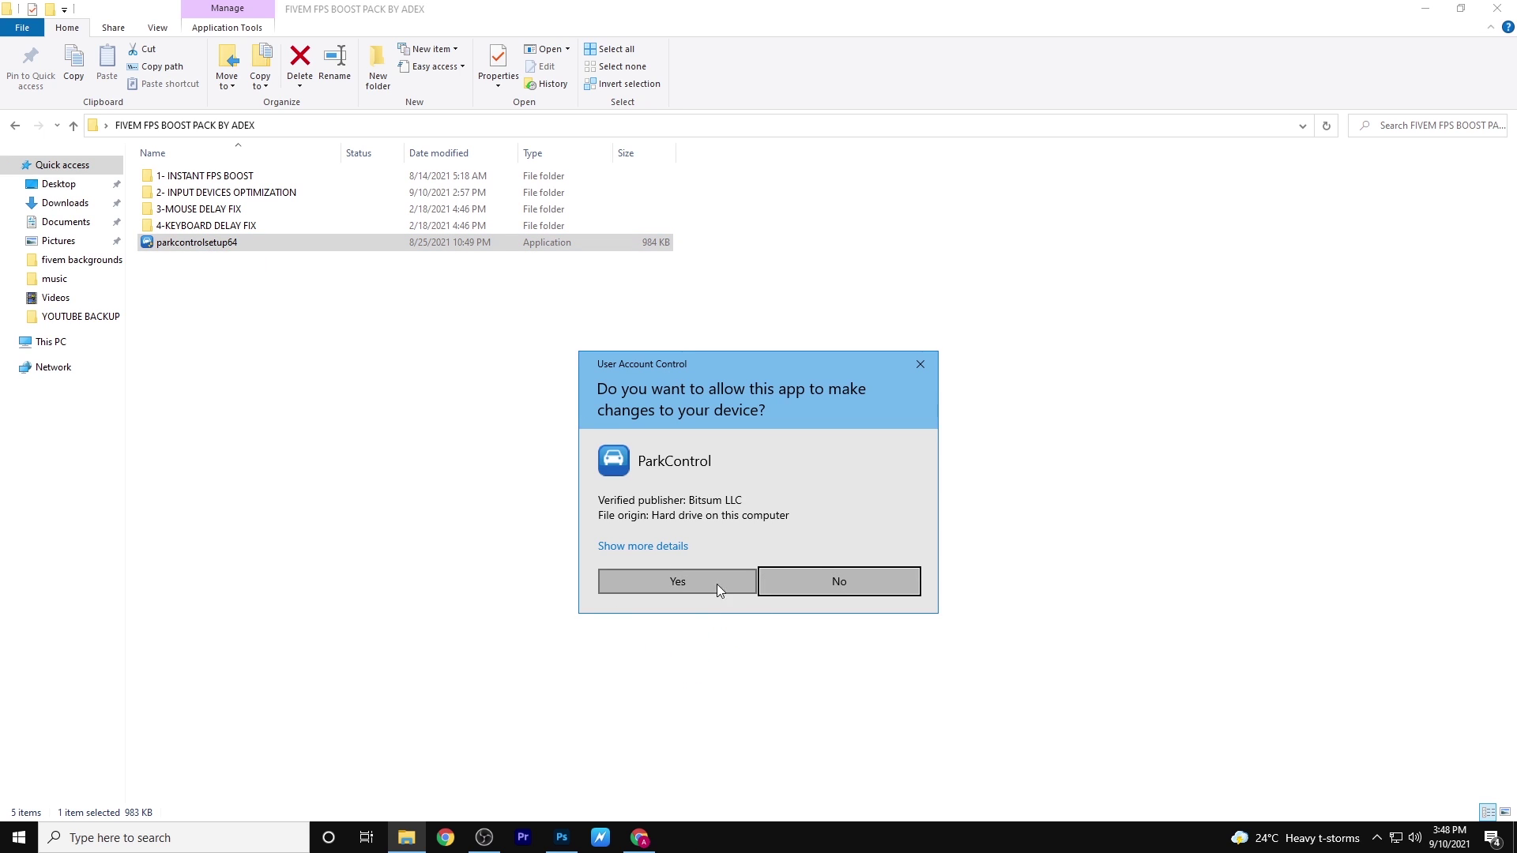
{"action": "left_click", "coordinate": [669, 580]}
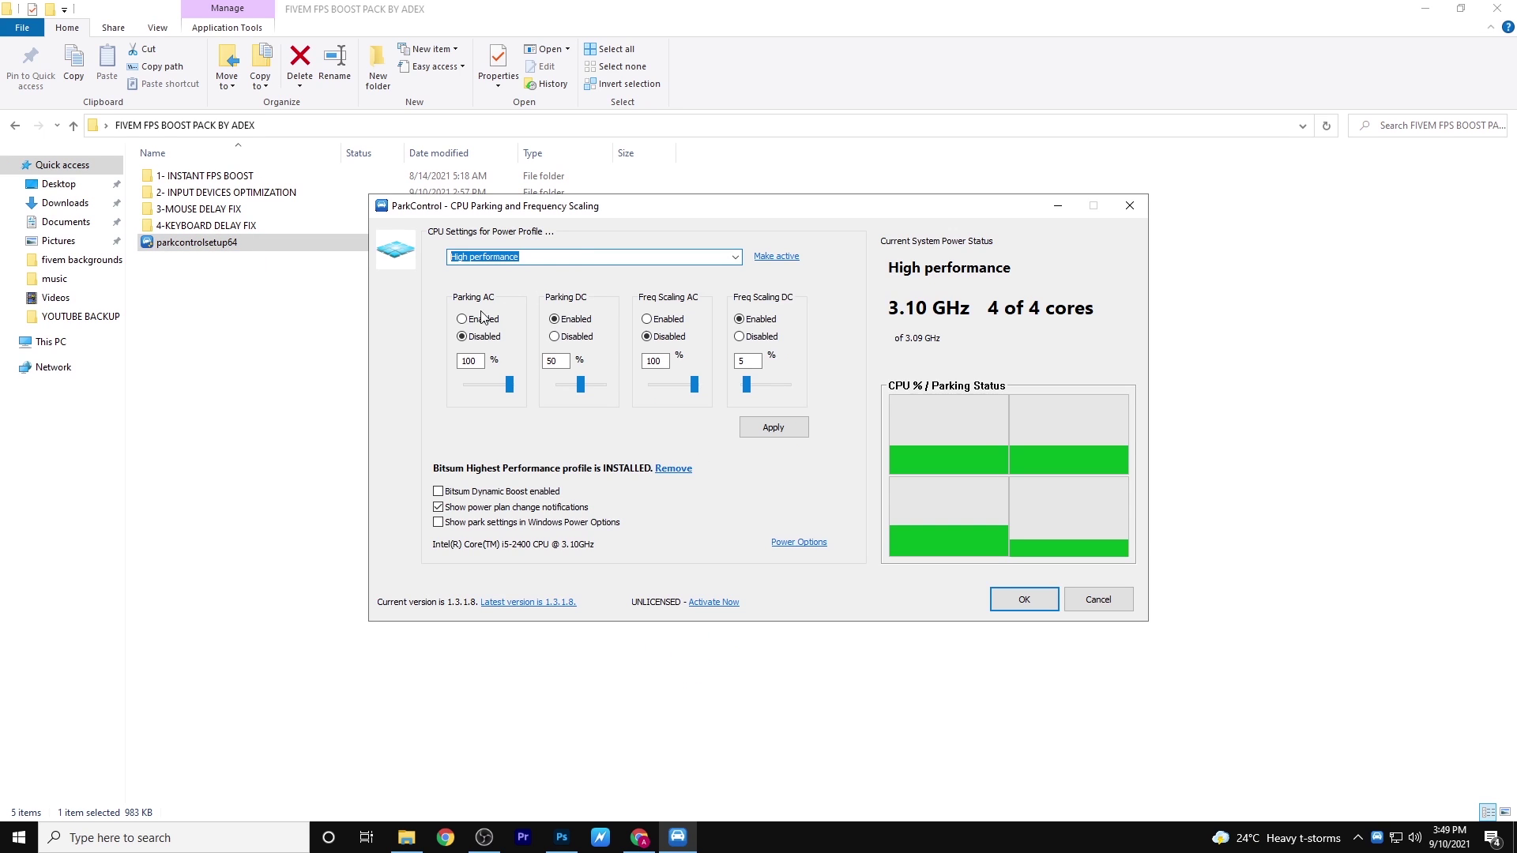
Enable Parking AC and Freq Scaling AC for the High performance power profile in ParkControl and apply the settings.
{"action": "left_click", "coordinate": [483, 317]}
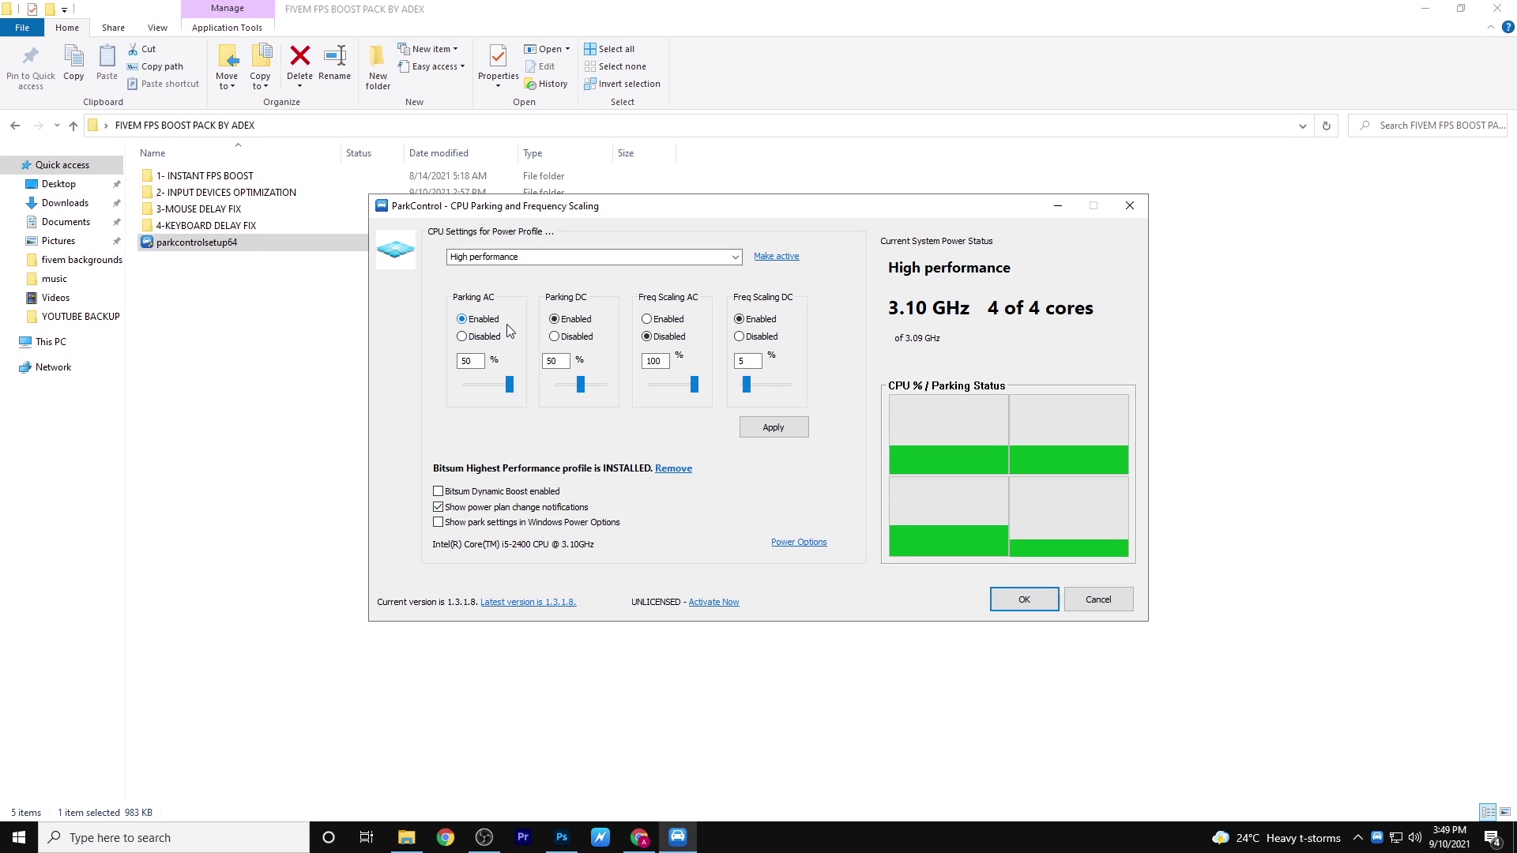
{"action": "left_click", "coordinate": [666, 320]}
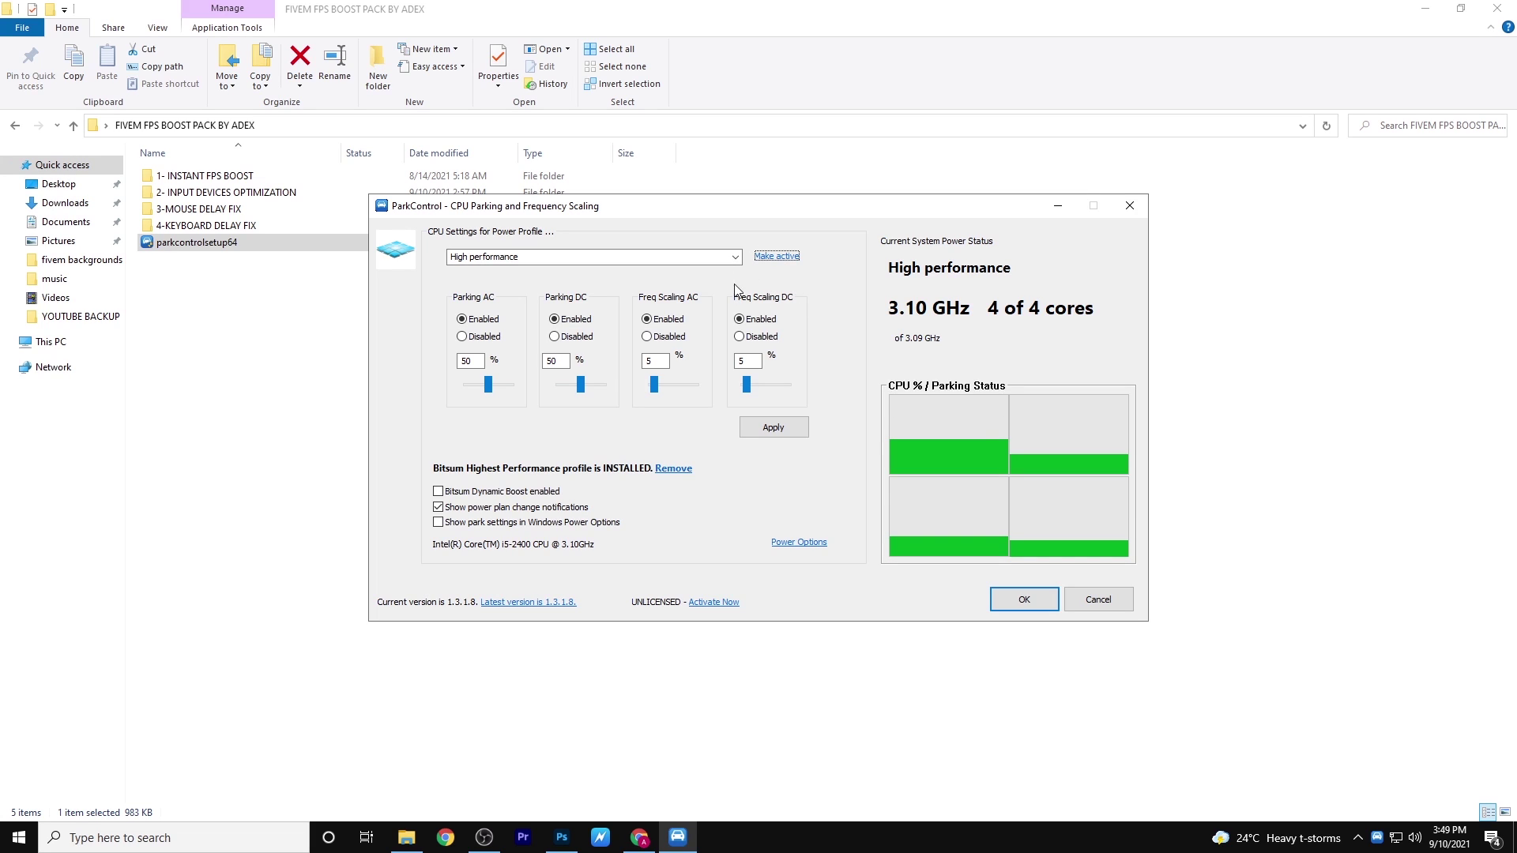
{"action": "left_click", "coordinate": [774, 427]}
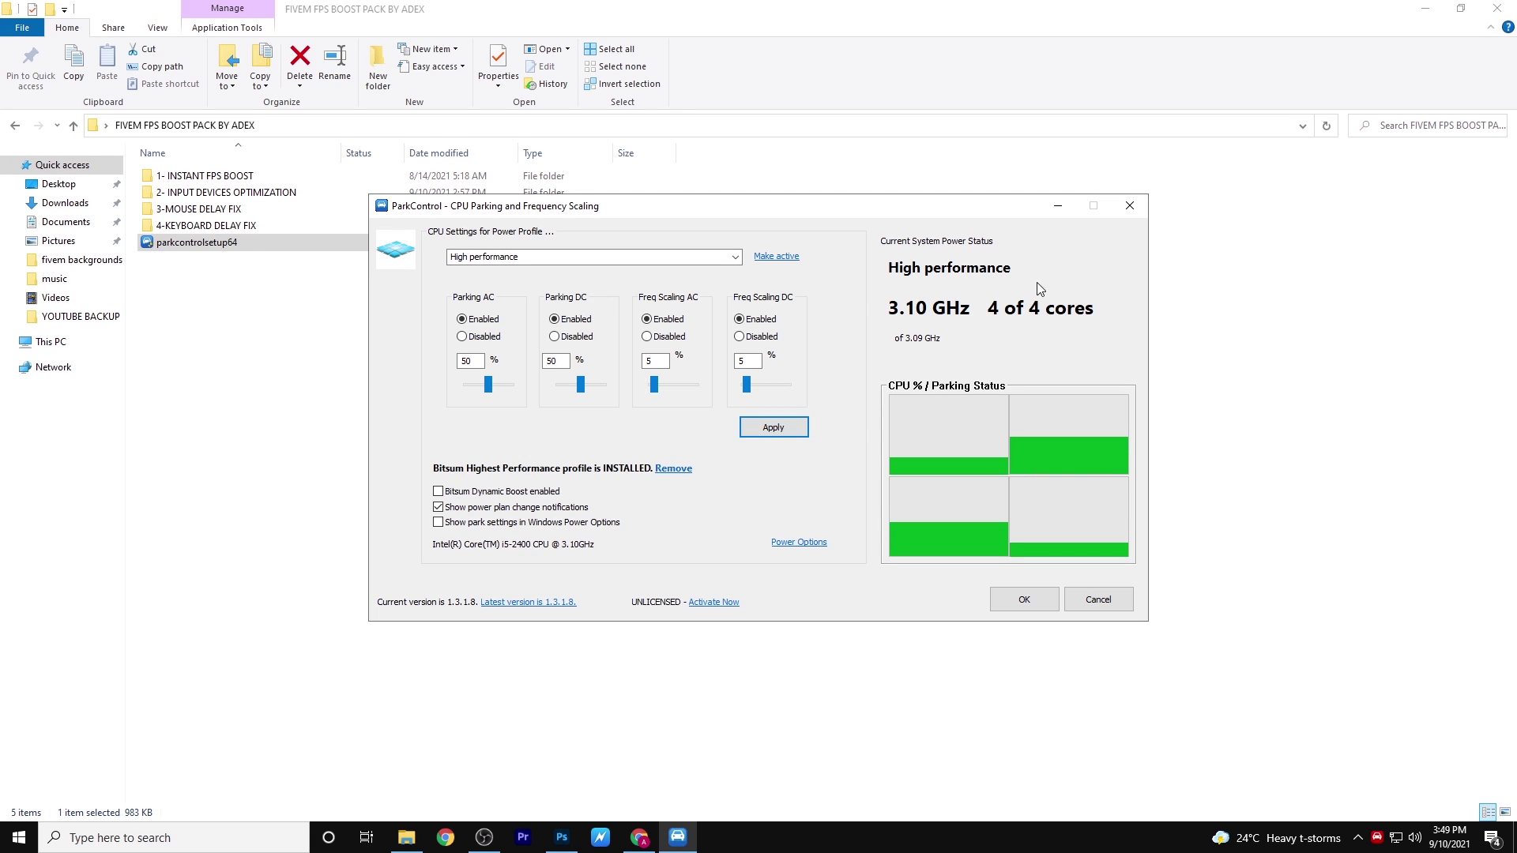
Close ParkControl and the boost pack folder window to return to the desktop.
{"action": "left_click", "coordinate": [1130, 205]}
{"action": "left_click_drag", "start_coordinate": [414, 282], "coordinate": [514, 158]}
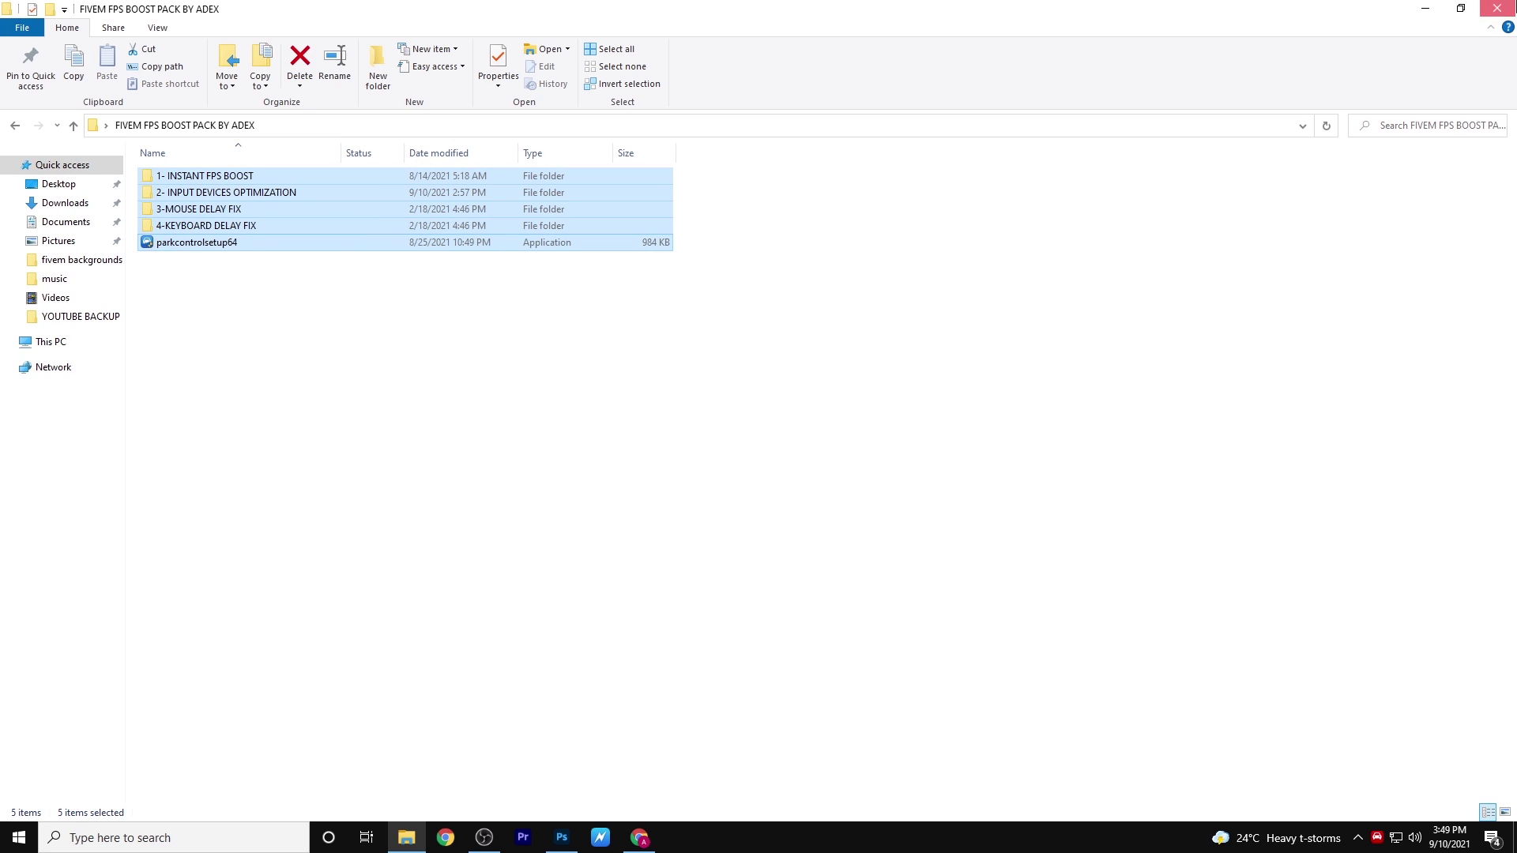
{"action": "left_click", "coordinate": [1498, 8]}
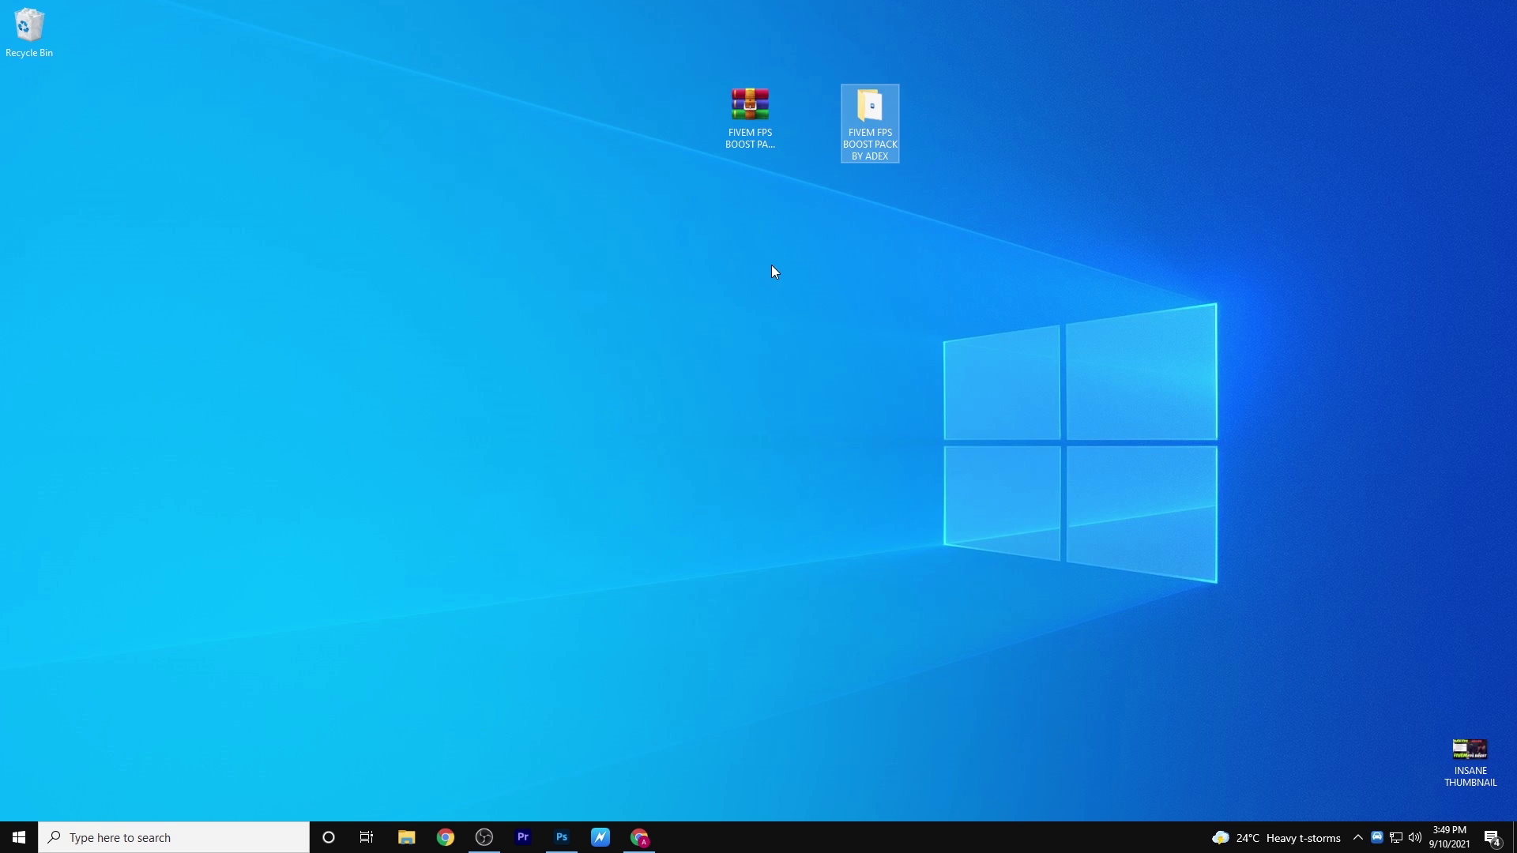
Search Windows for Edit power plan and open the advanced power settings of the High performance plan.
{"action": "left_click", "coordinate": [116, 829]}
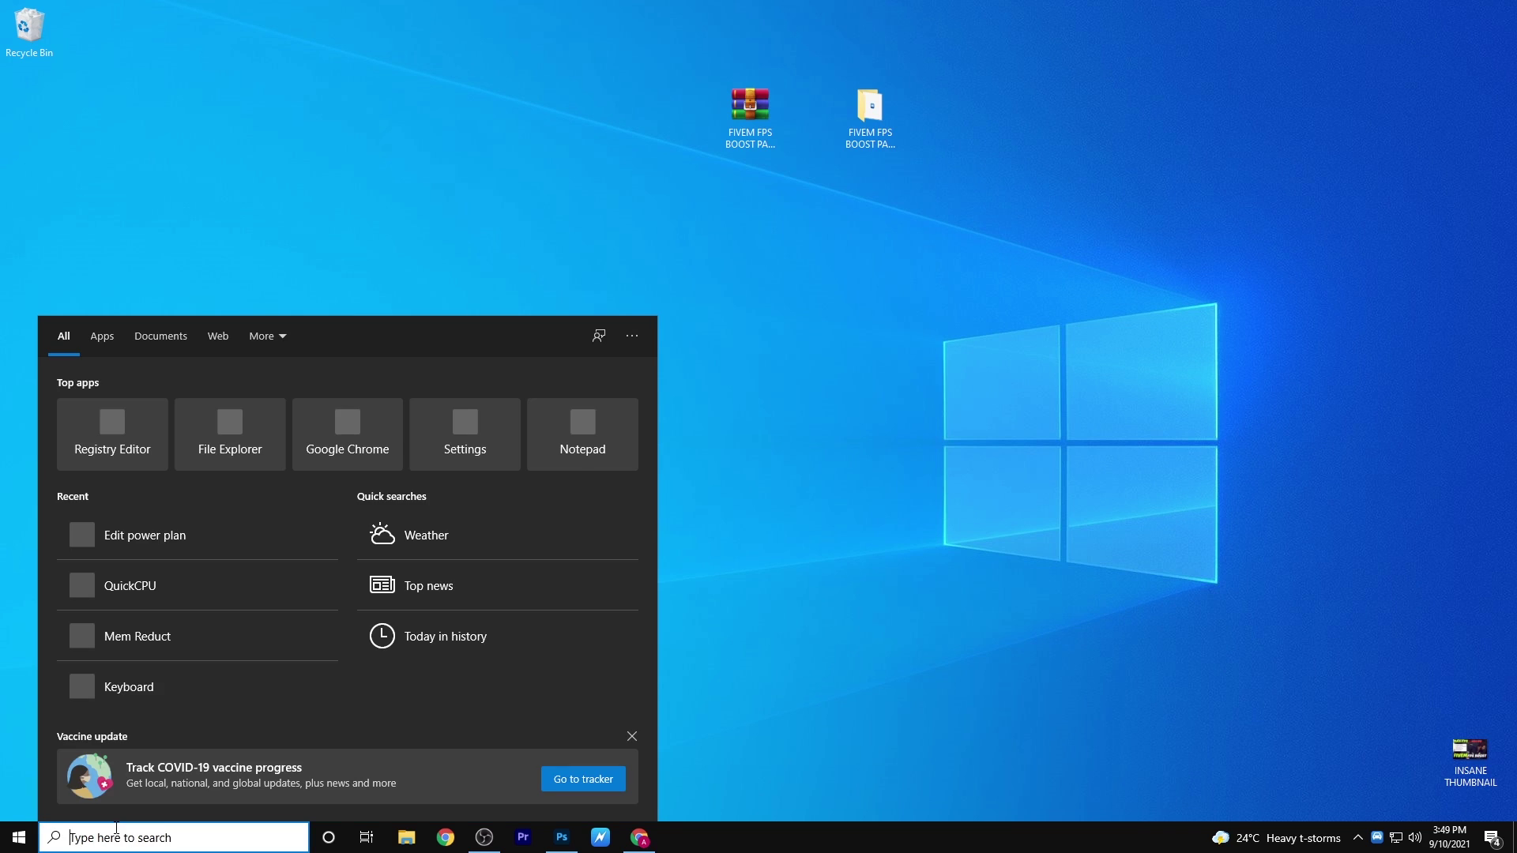
{"action": "type", "text": "p"}
{"action": "left_click", "coordinate": [169, 414]}
{"action": "left_click", "coordinate": [349, 322]}
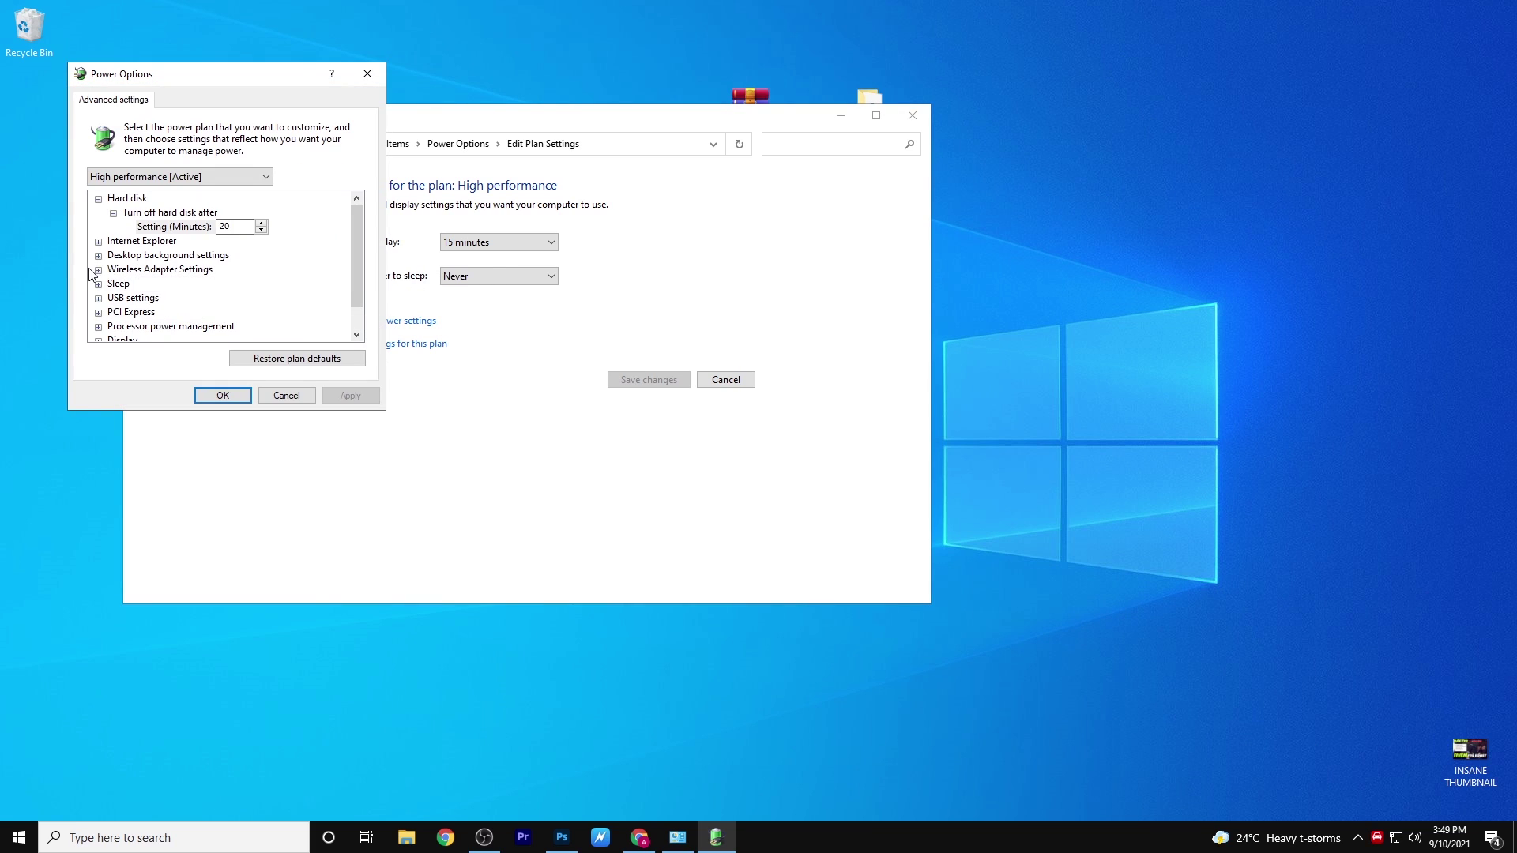
Set the Power Saving Mode under Wireless Adapter Settings to Maximum Performance.
{"action": "left_click", "coordinate": [98, 270]}
{"action": "left_click", "coordinate": [113, 283]}
{"action": "left_click", "coordinate": [241, 304]}
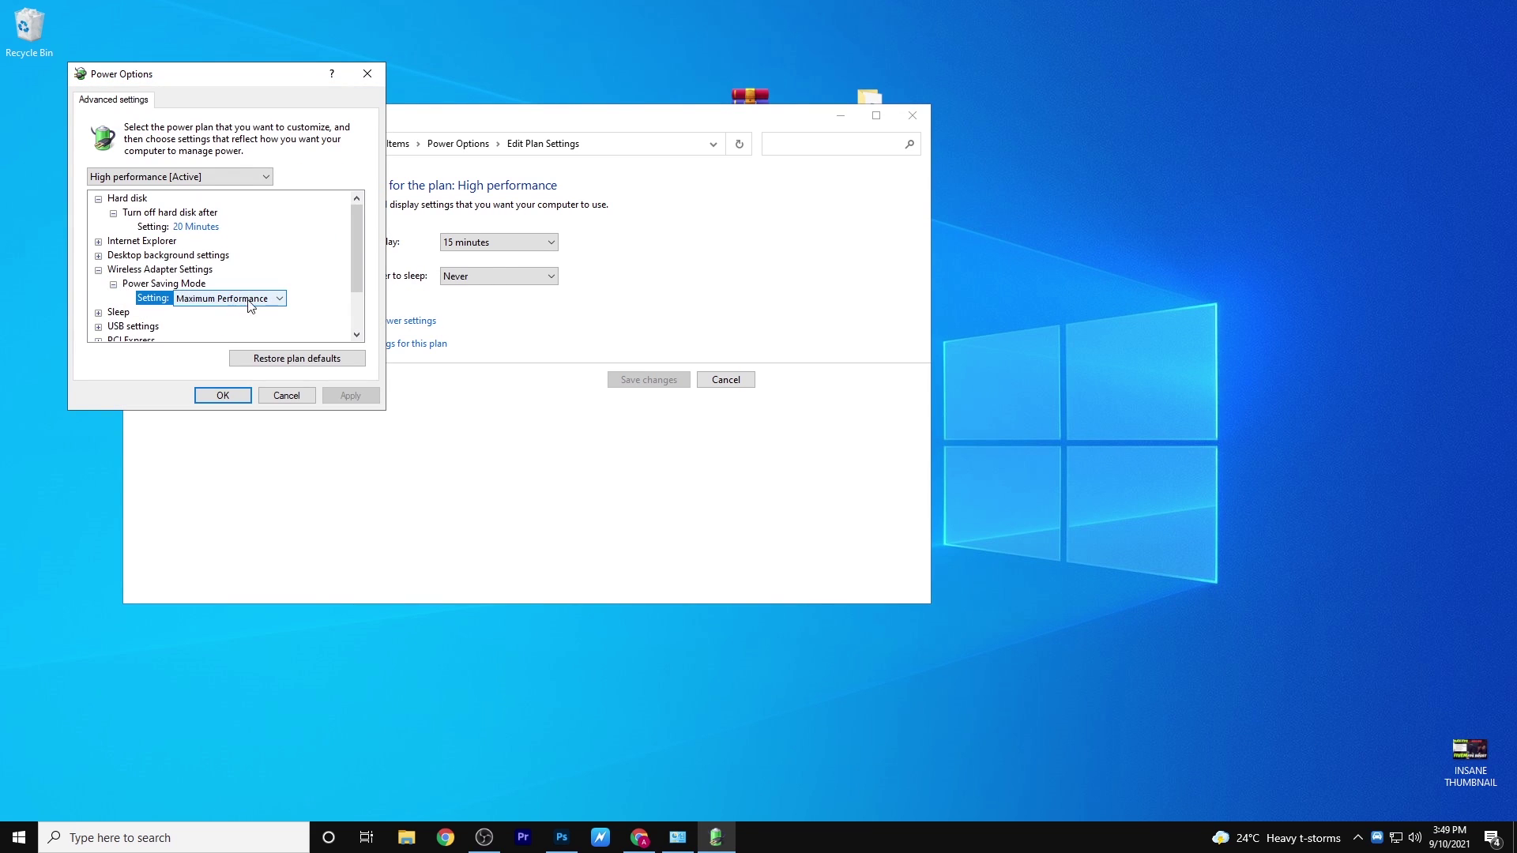
{"action": "left_click", "coordinate": [281, 300]}
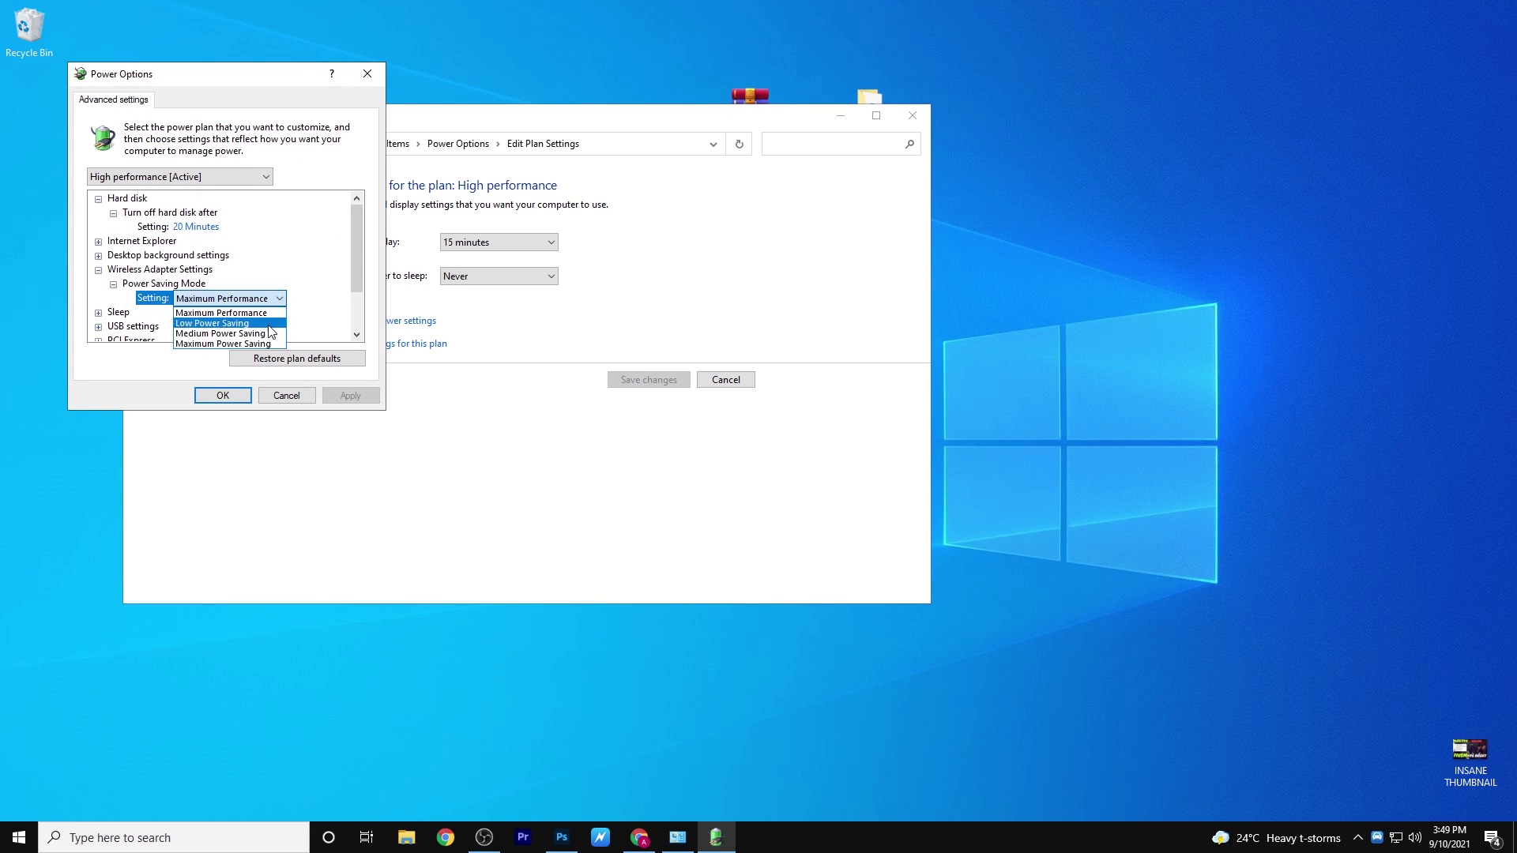
{"action": "left_click", "coordinate": [221, 313]}
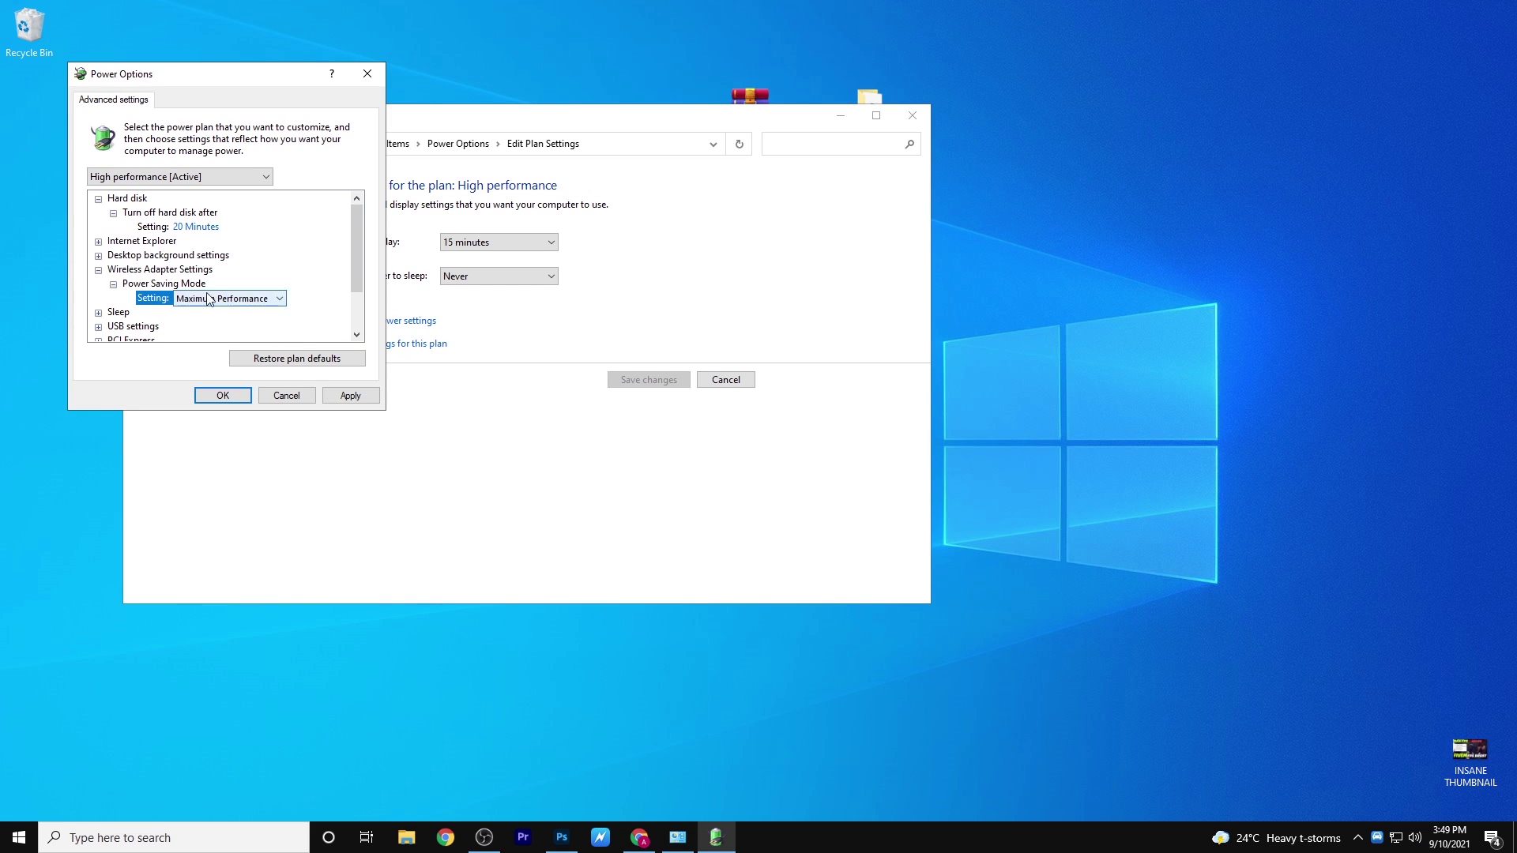
Set the Minimum processor state under Processor power management to 100%.
{"action": "scroll", "coordinate": [247, 284], "scroll_direction": "down", "scroll_amount": 2}
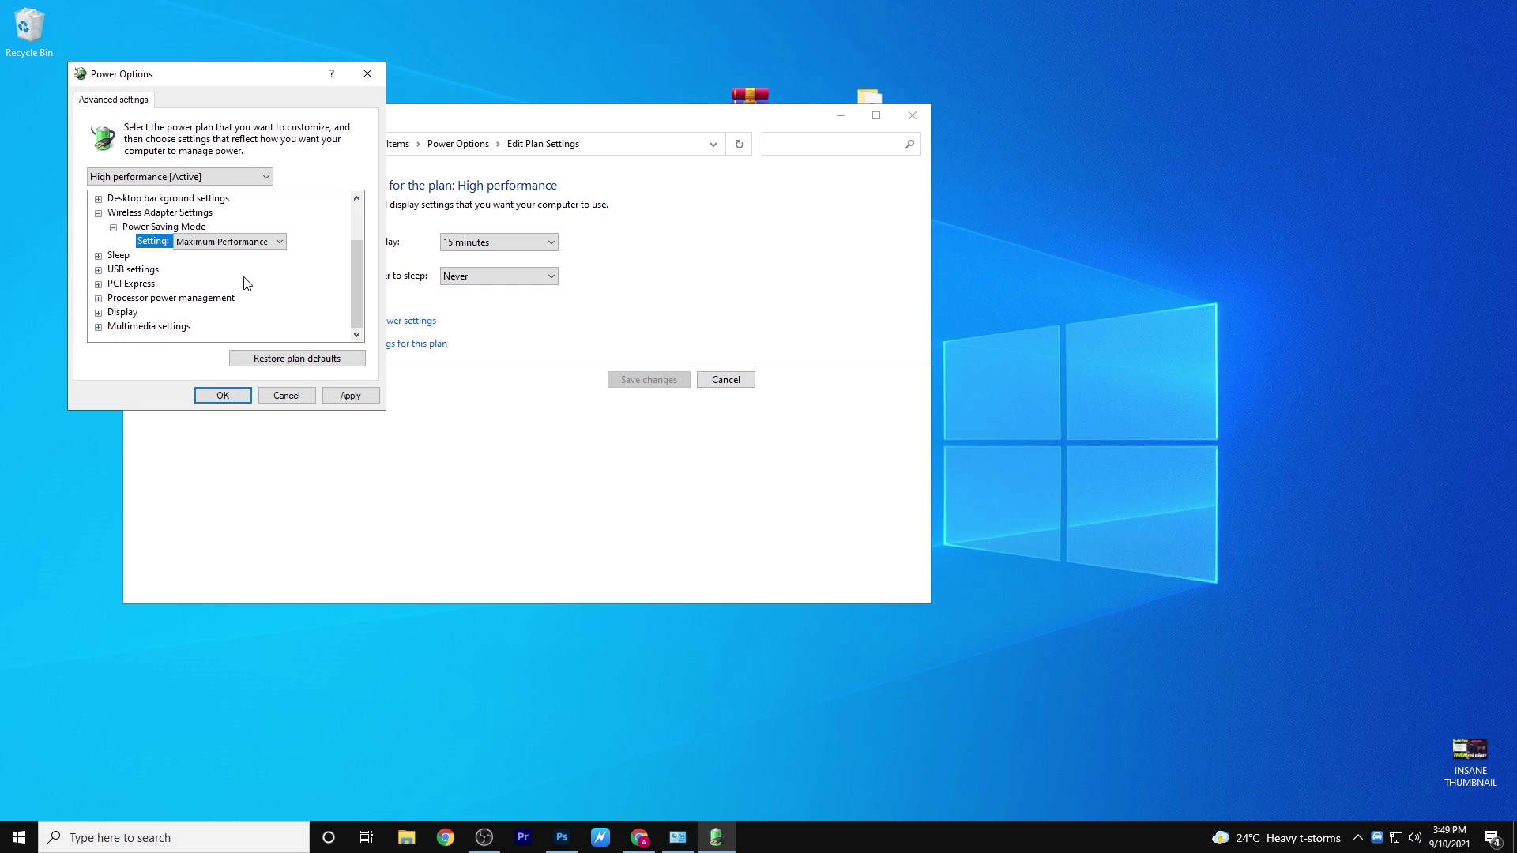
{"action": "left_click", "coordinate": [98, 298]}
{"action": "left_click", "coordinate": [113, 269]}
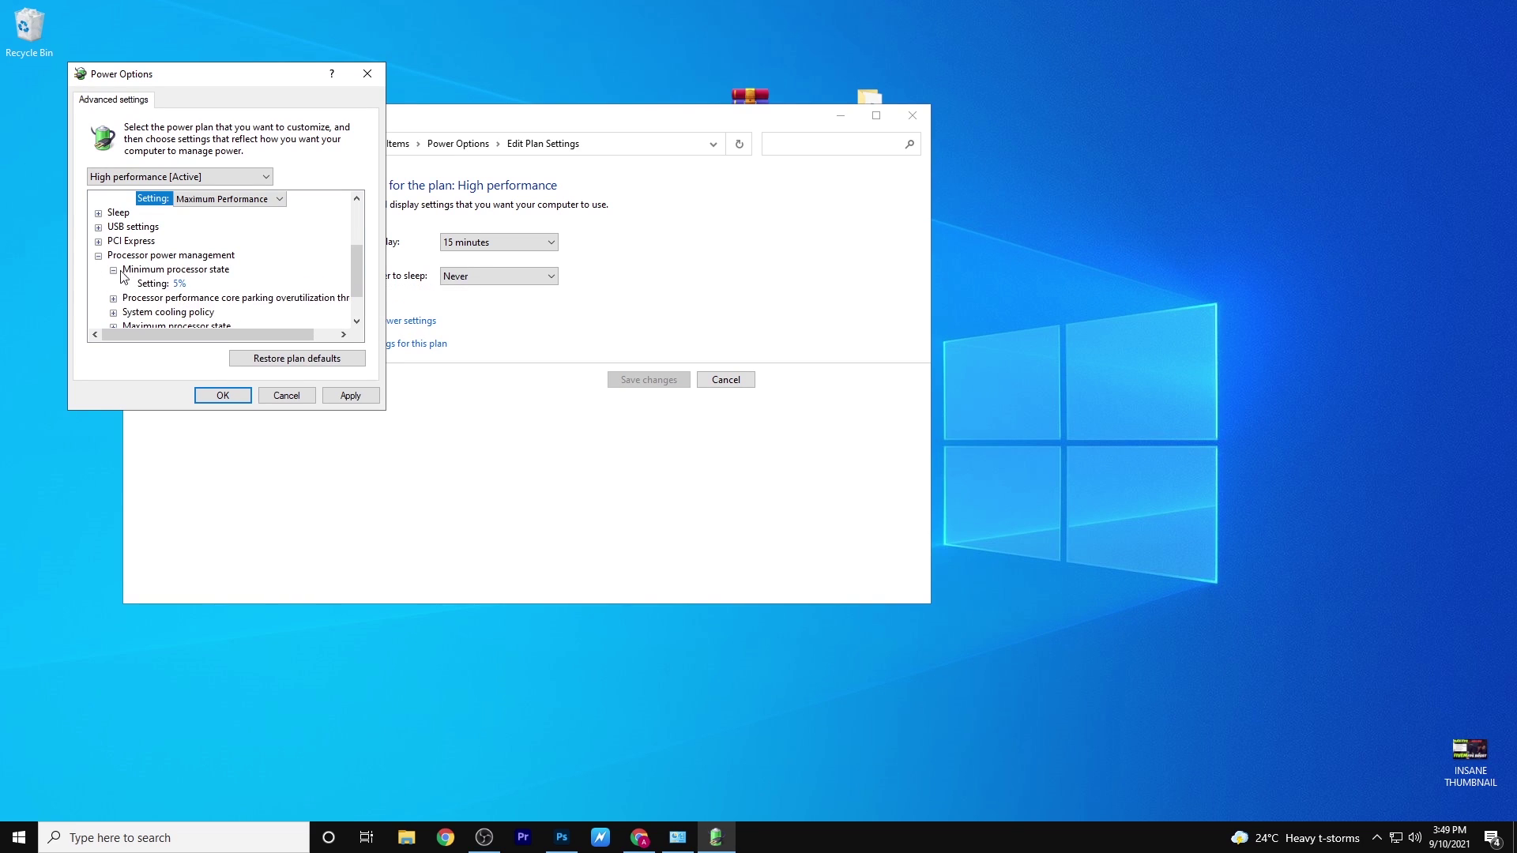
{"action": "left_click", "coordinate": [194, 284]}
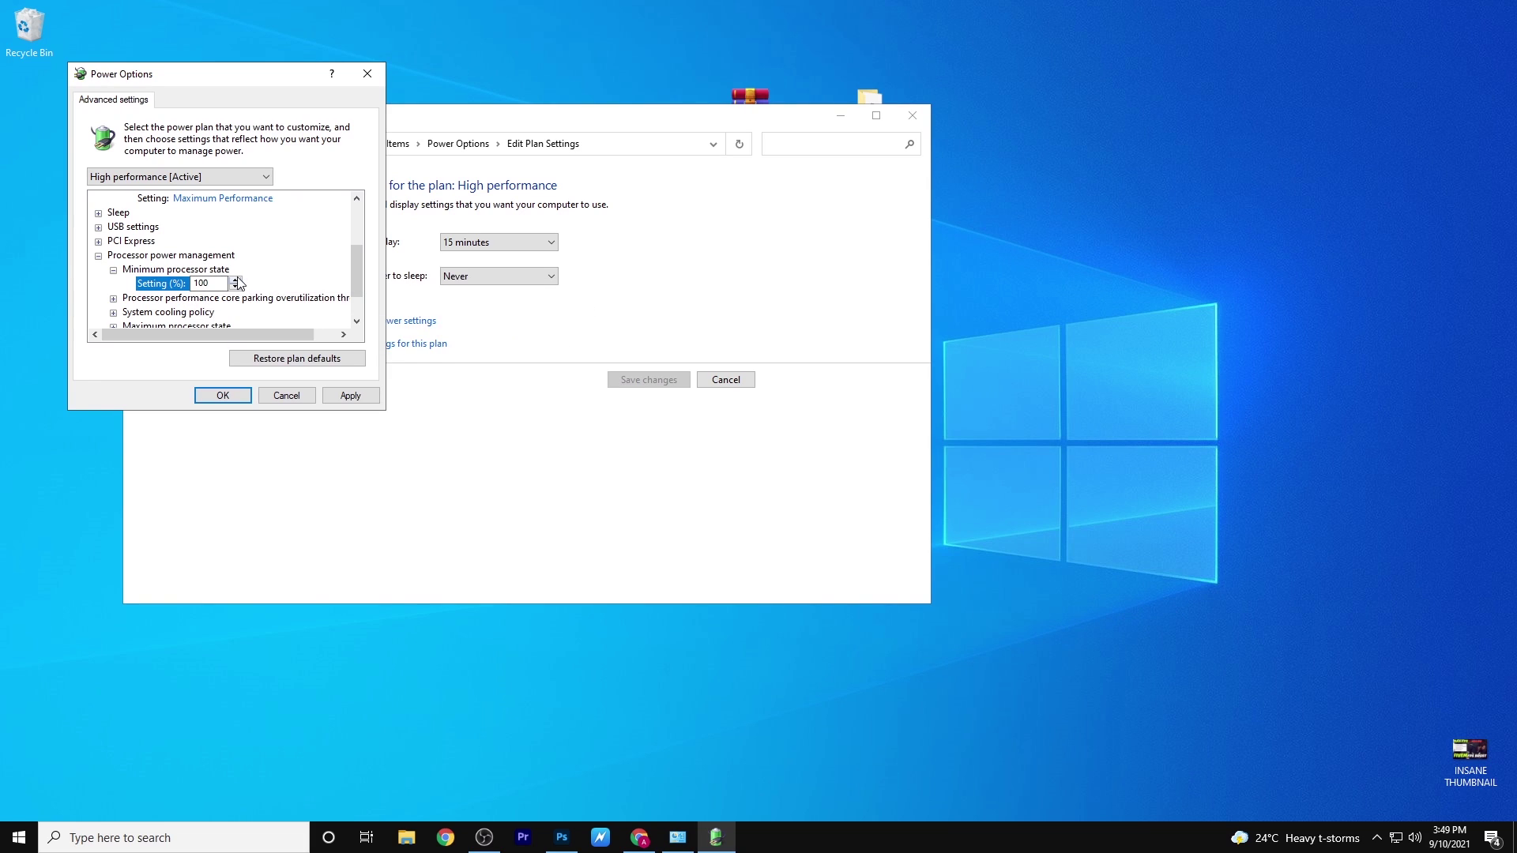
Review the core parking threshold, cooling policy and maximum processor state settings, then confirm the power options and close the plan settings.
{"action": "scroll", "coordinate": [261, 294], "scroll_direction": "down", "scroll_amount": 1}
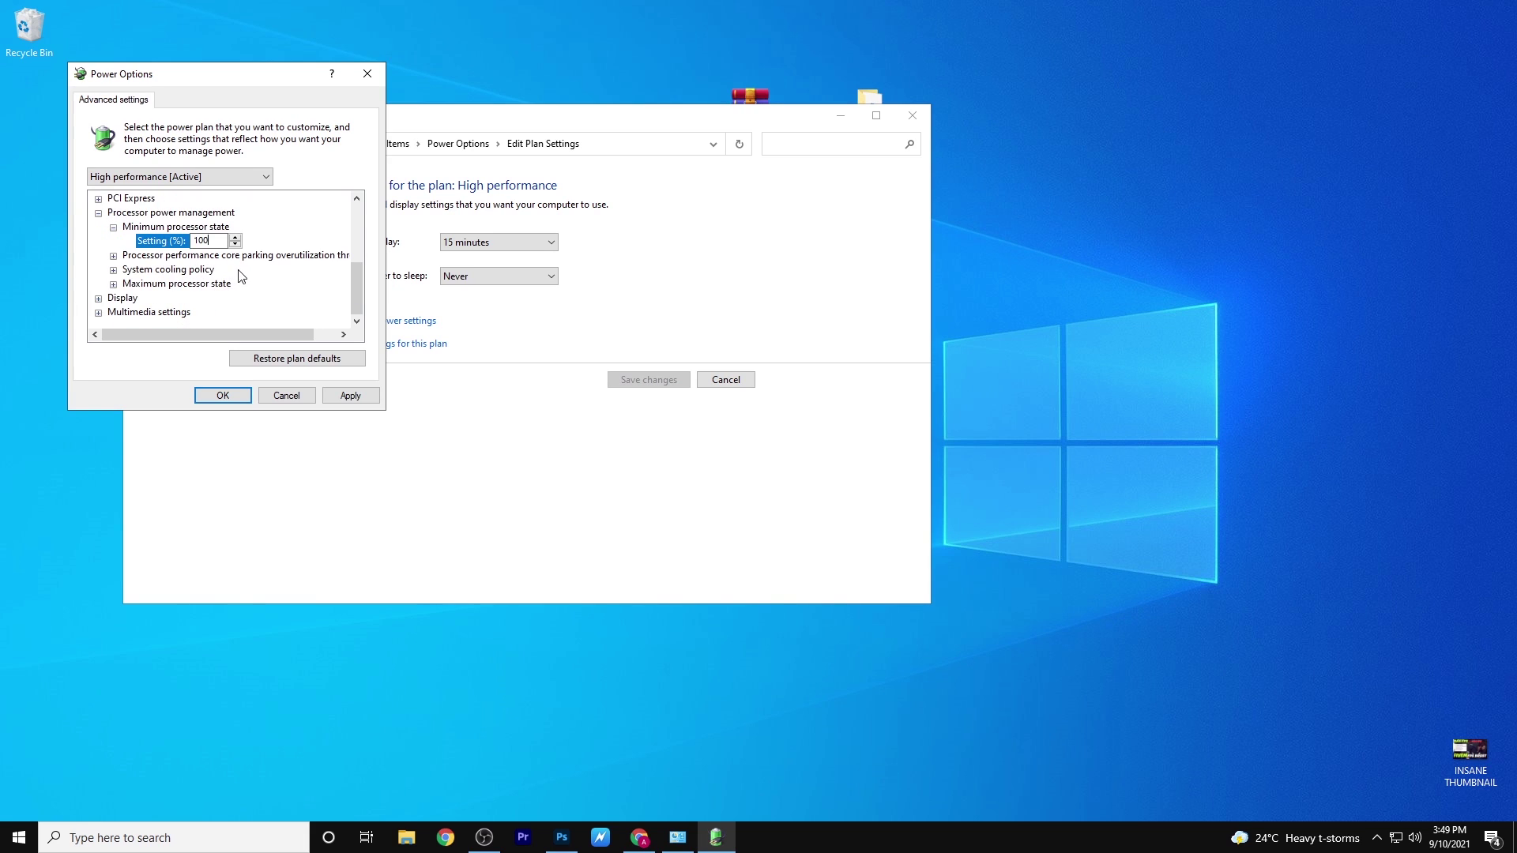
{"action": "left_click", "coordinate": [114, 256]}
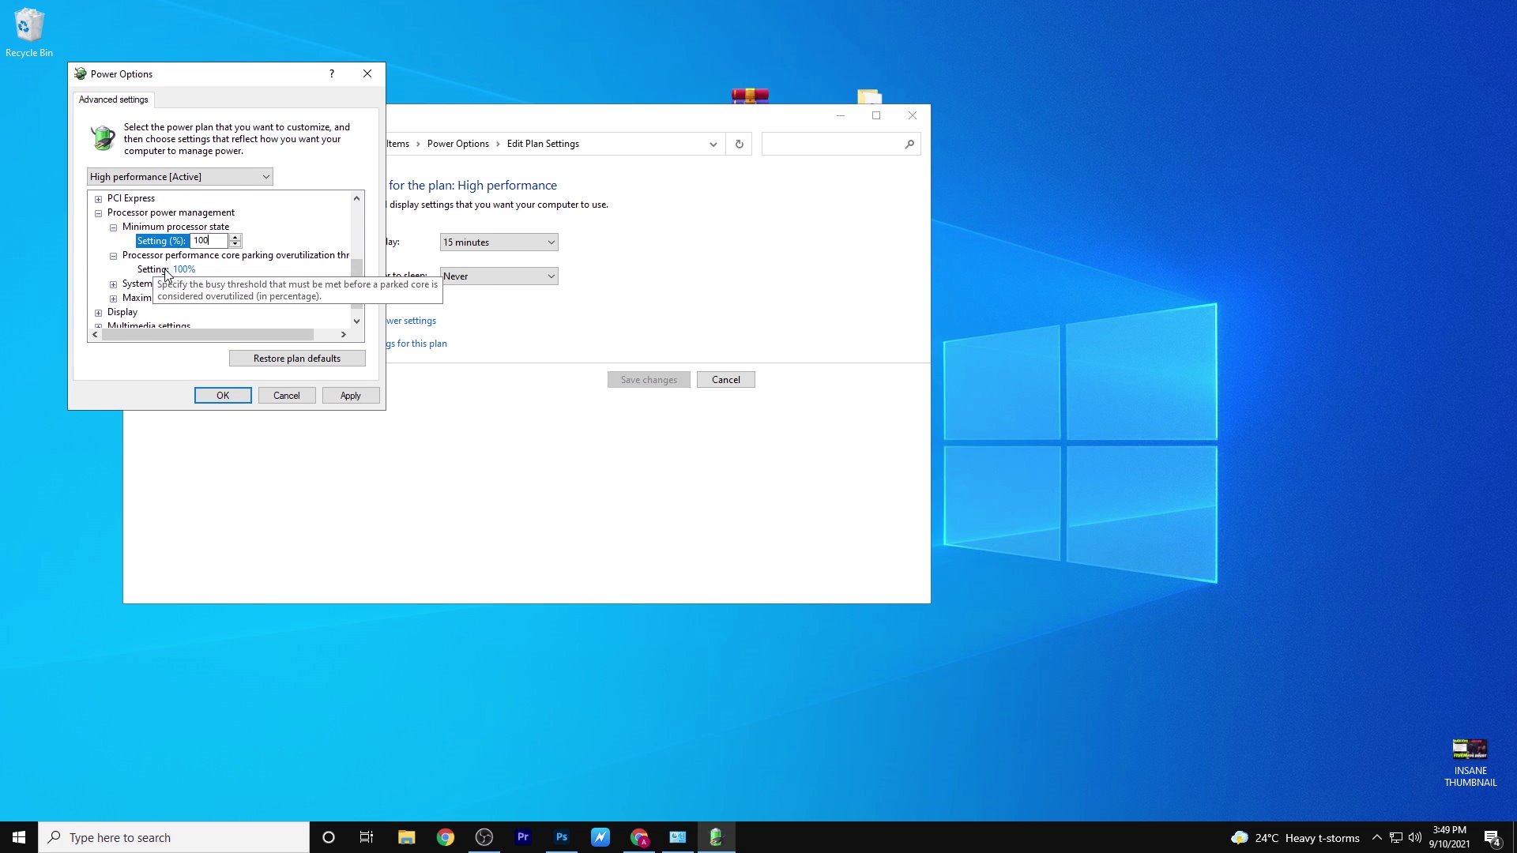
{"action": "left_click", "coordinate": [113, 285]}
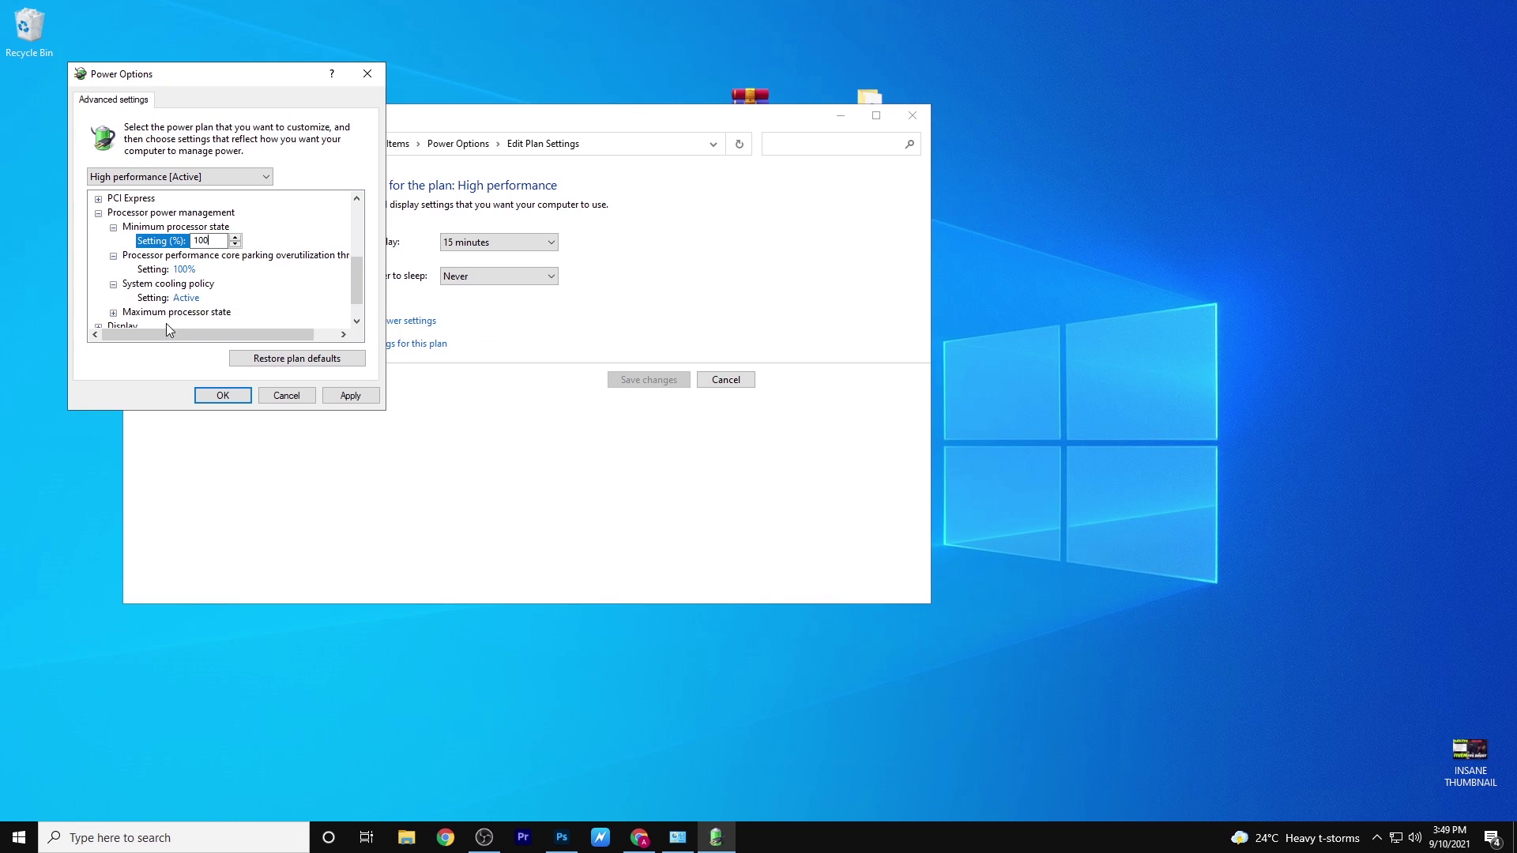
{"action": "double_click", "coordinate": [201, 312]}
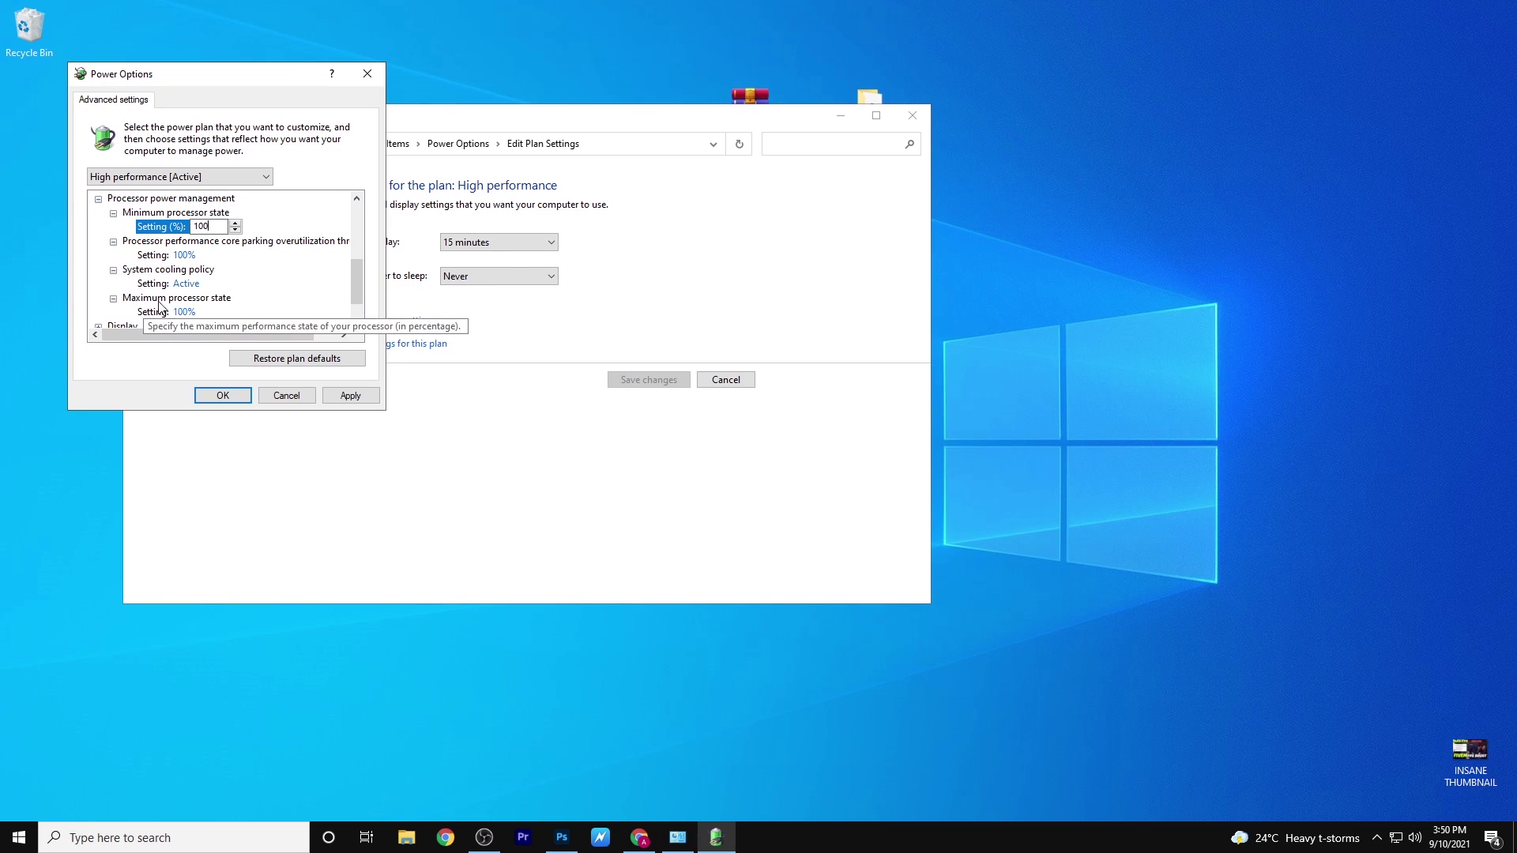
{"action": "left_click", "coordinate": [234, 395]}
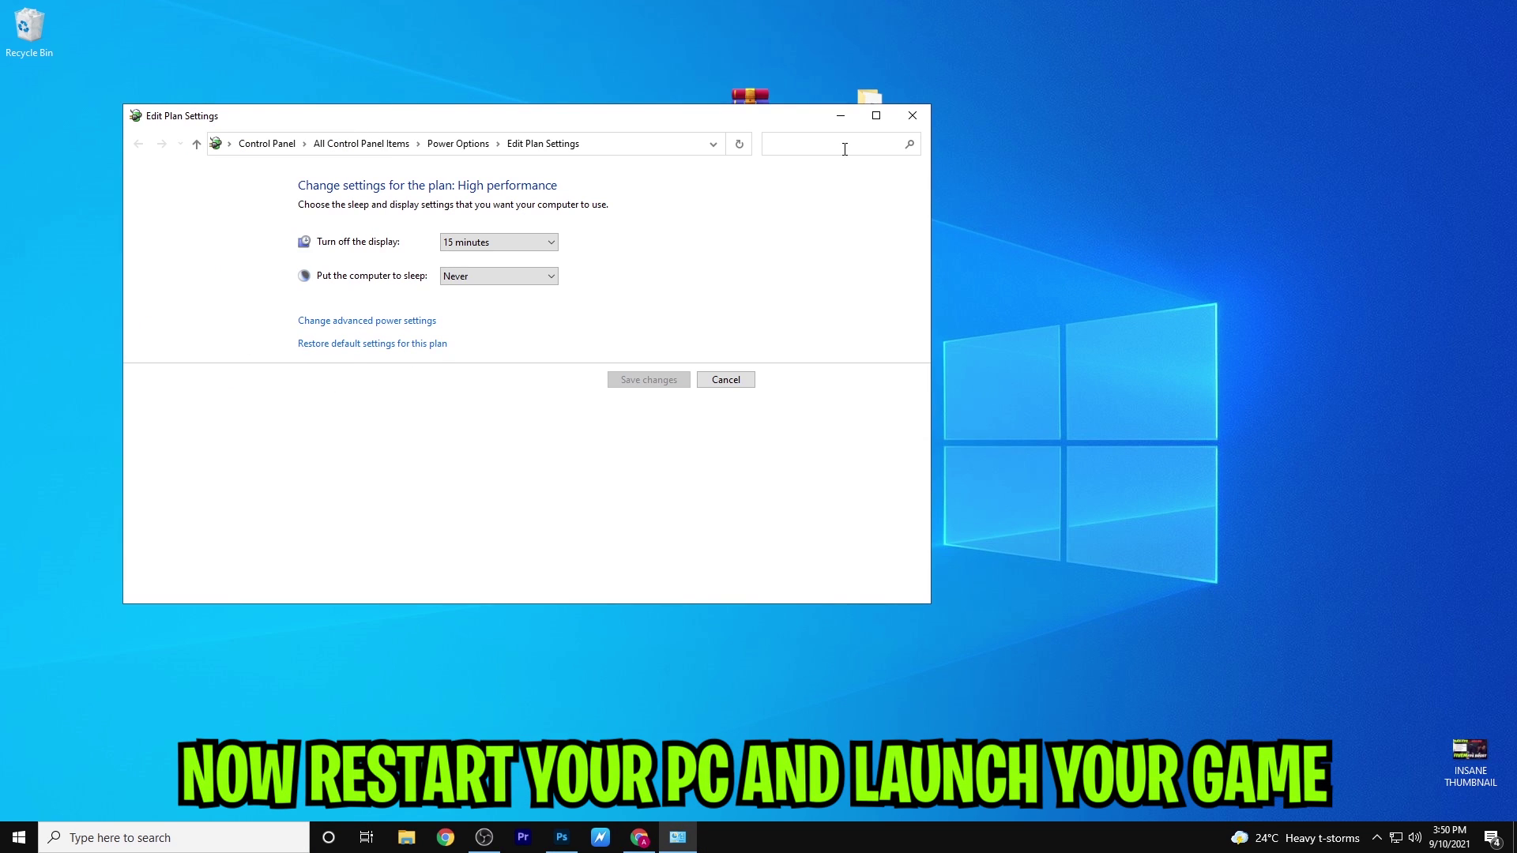
{"action": "left_click", "coordinate": [905, 123]}
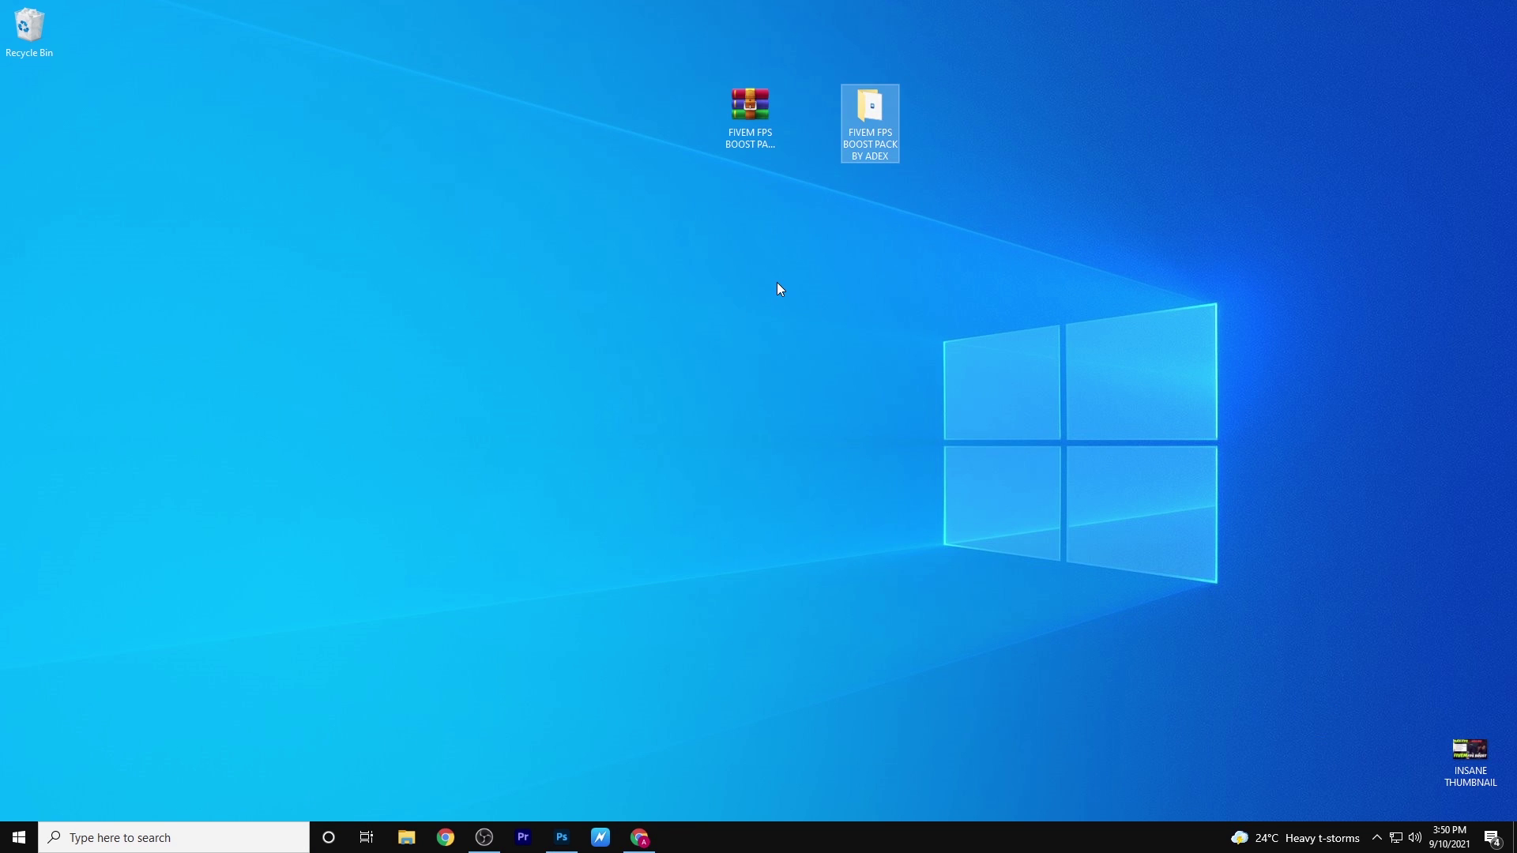